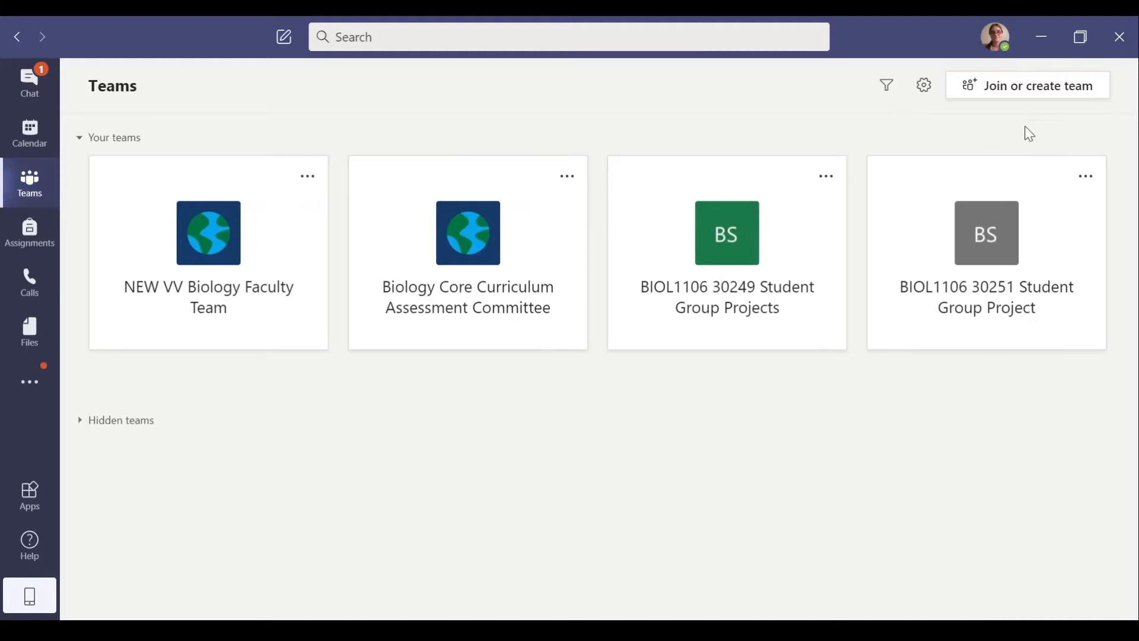
- Create a new Class team named "BIOL1106 30253 Student Group Project"
{"action": "left_click", "coordinate": [1032, 95]}
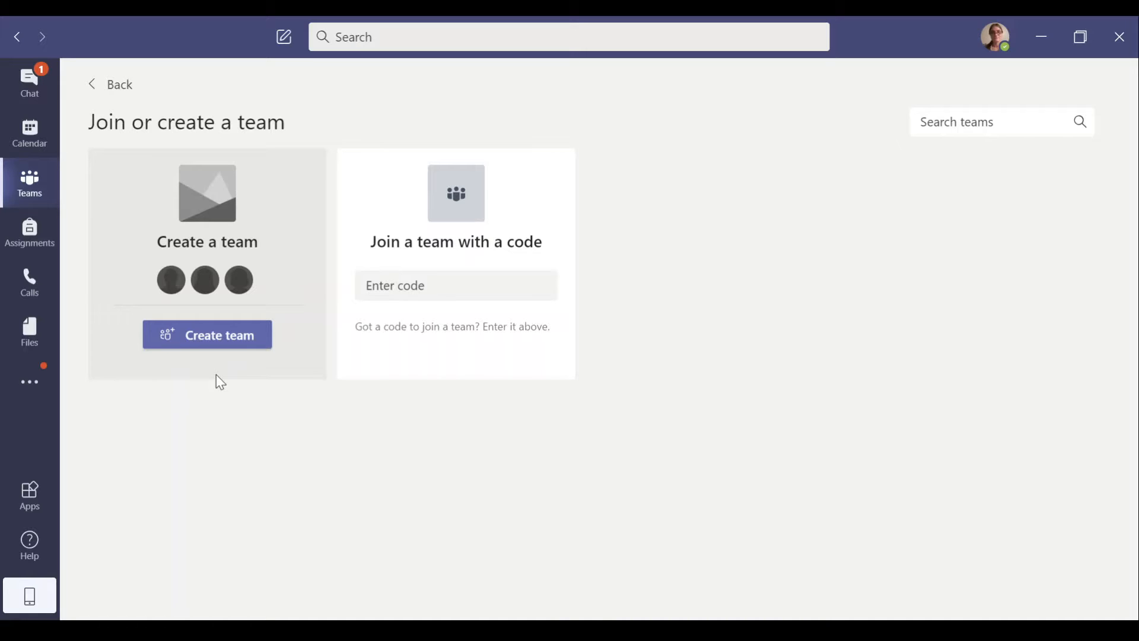
{"action": "left_click", "coordinate": [199, 348]}
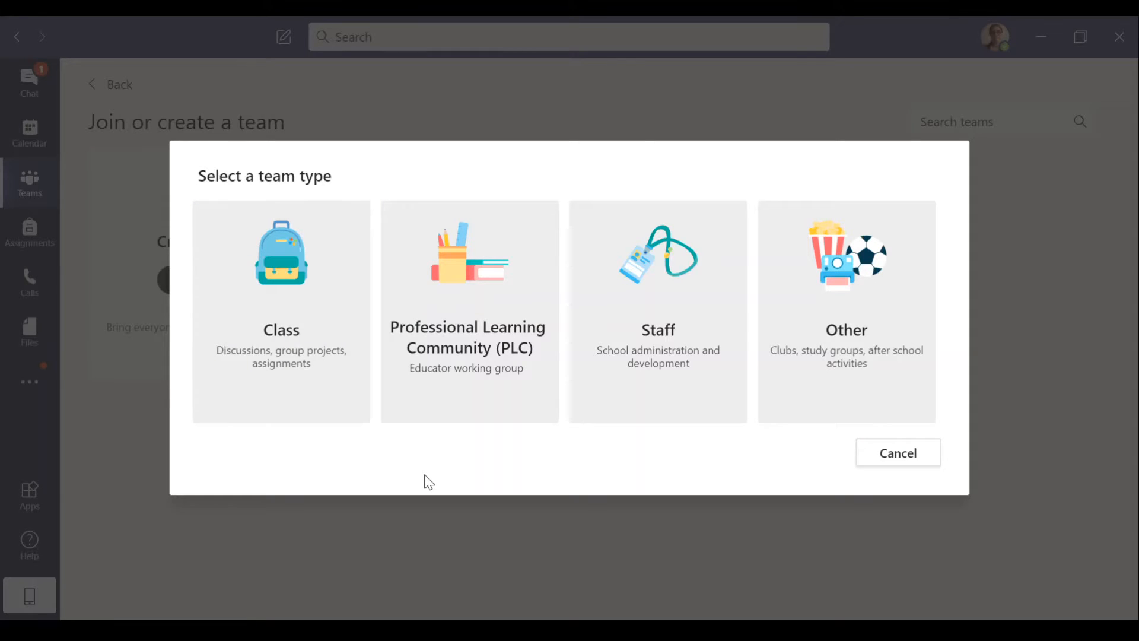
{"action": "left_click", "coordinate": [307, 366]}
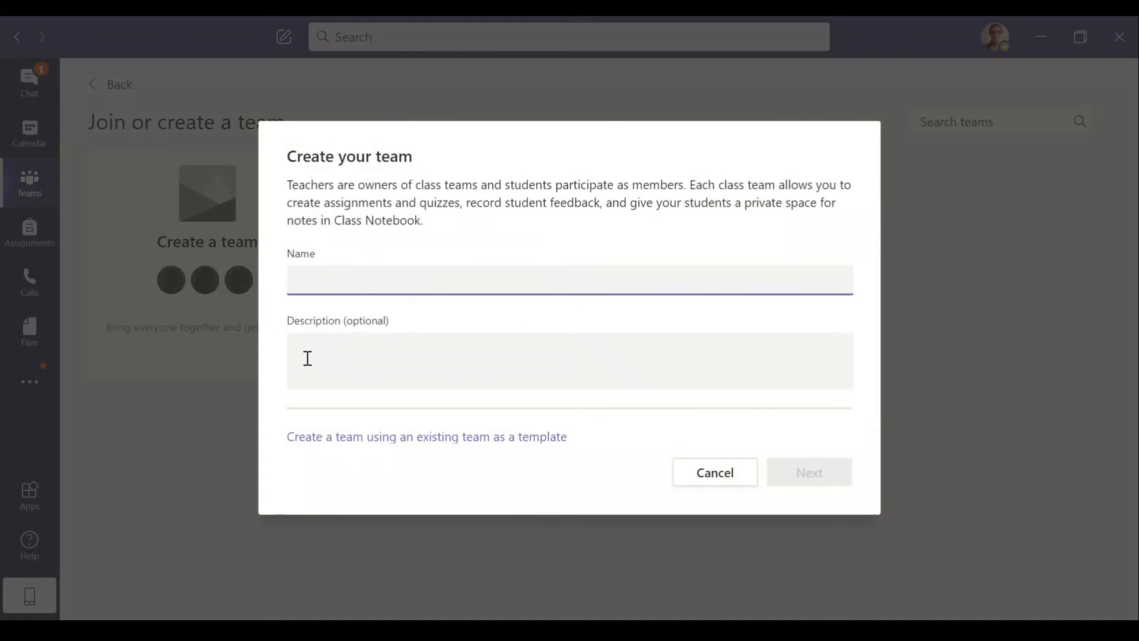
{"action": "type", "text": "BIOL1106"}
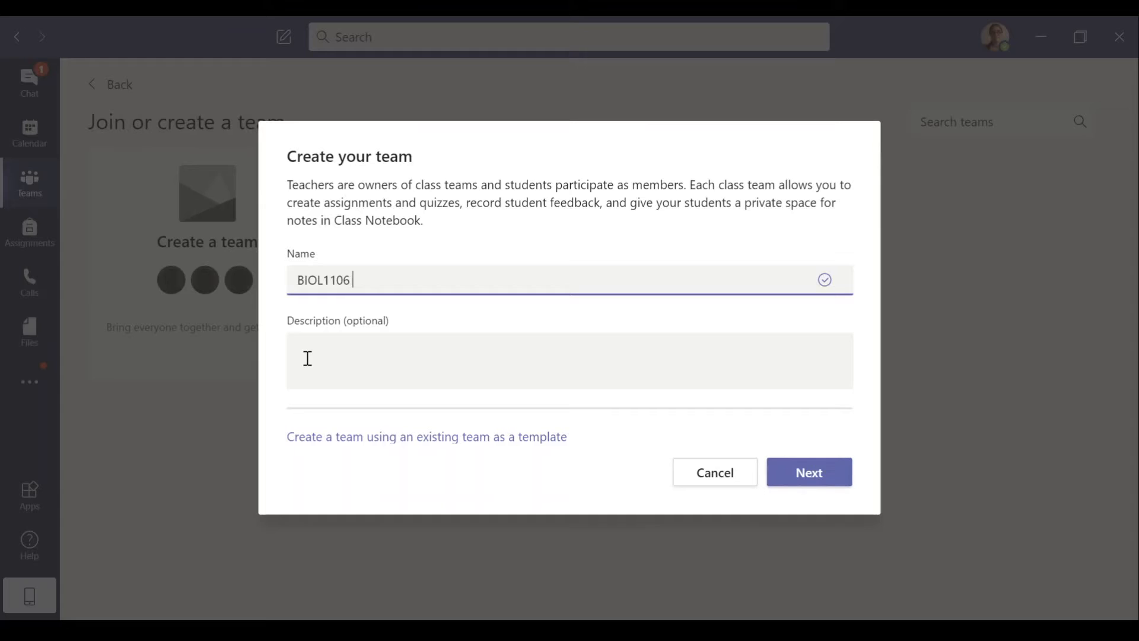
{"action": "type", "text": " 30253 Student Grou"}
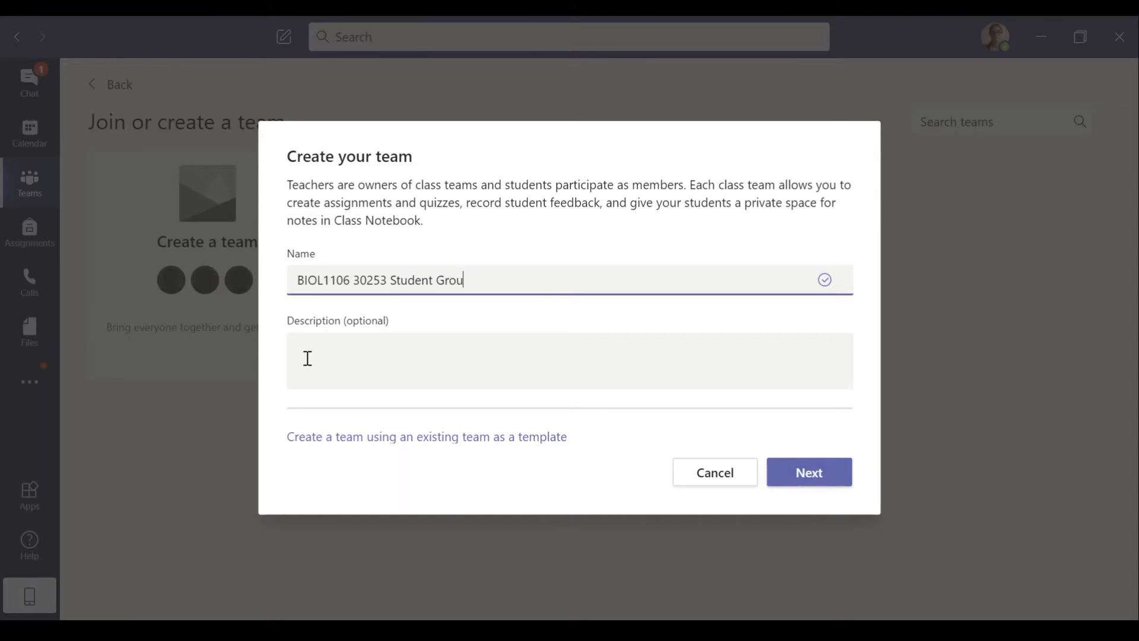
{"action": "type", "text": "p Project"}
{"action": "left_click", "coordinate": [808, 474]}
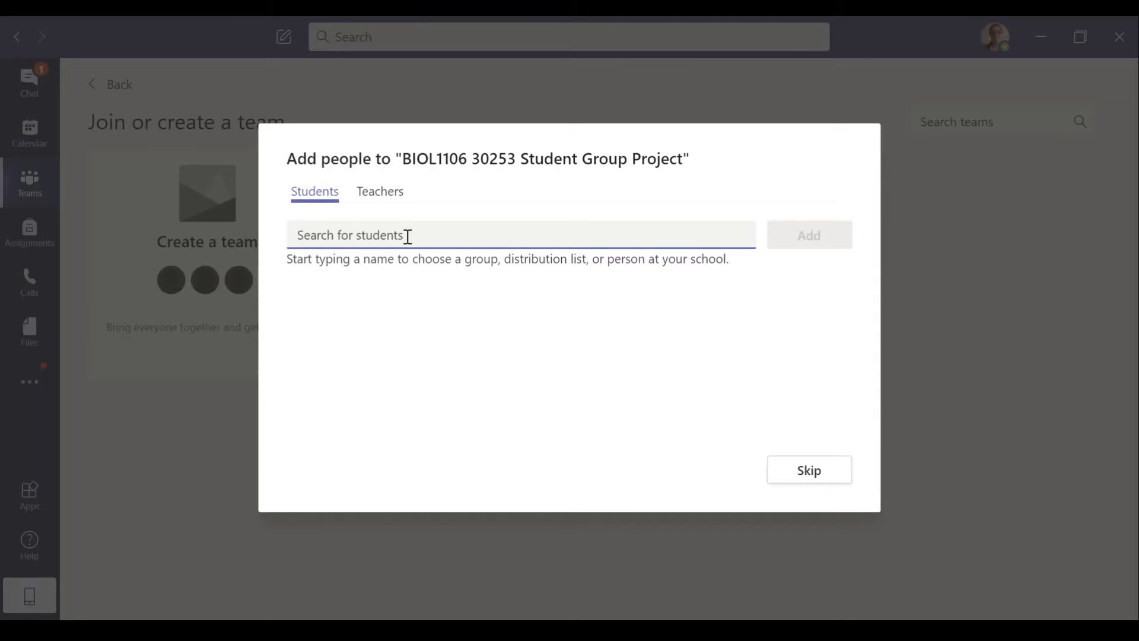
- Add two Biology Instructor NW colleagues and one Biology Instructor TM colleague to the new team as students
{"action": "type", "text": "re"}
{"action": "left_click", "coordinate": [467, 274]}
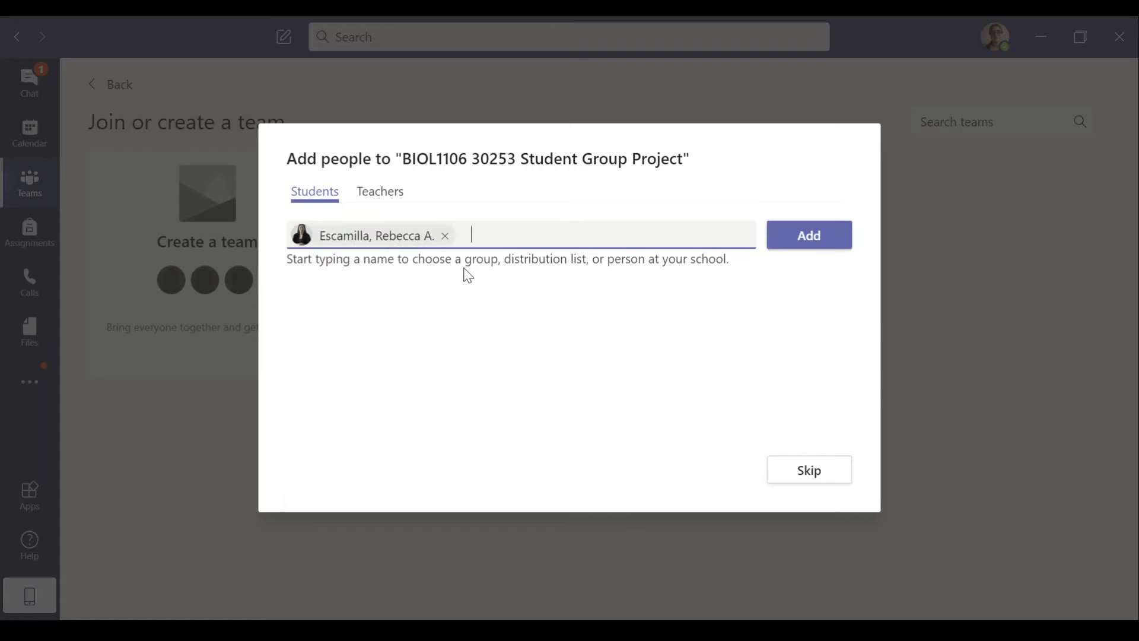
{"action": "left_click", "coordinate": [820, 239]}
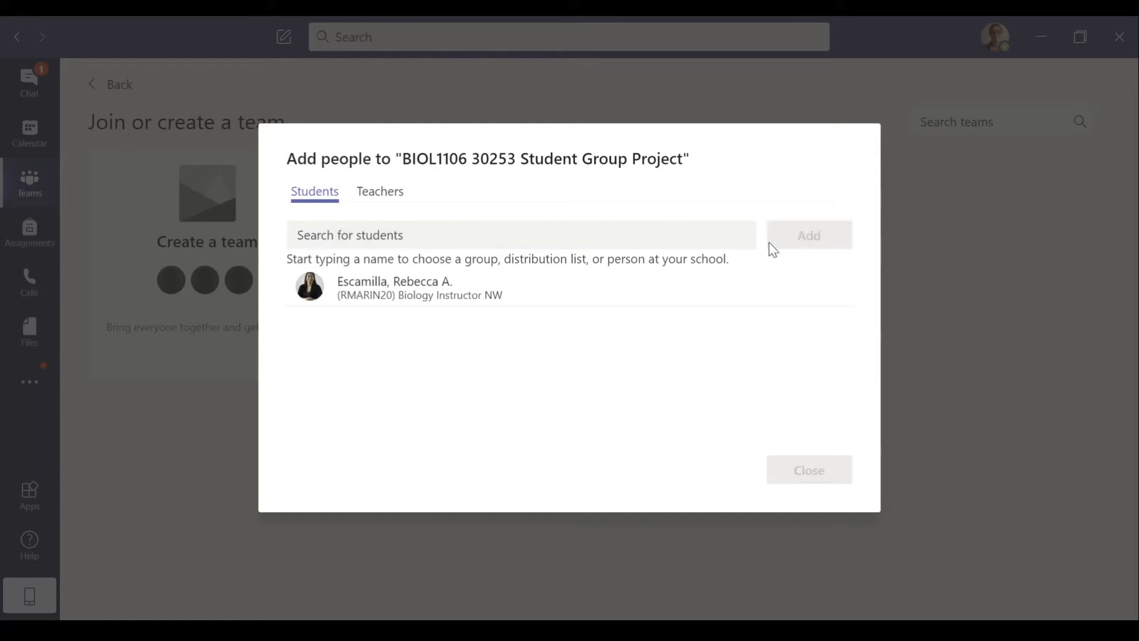
{"action": "left_click", "coordinate": [342, 240]}
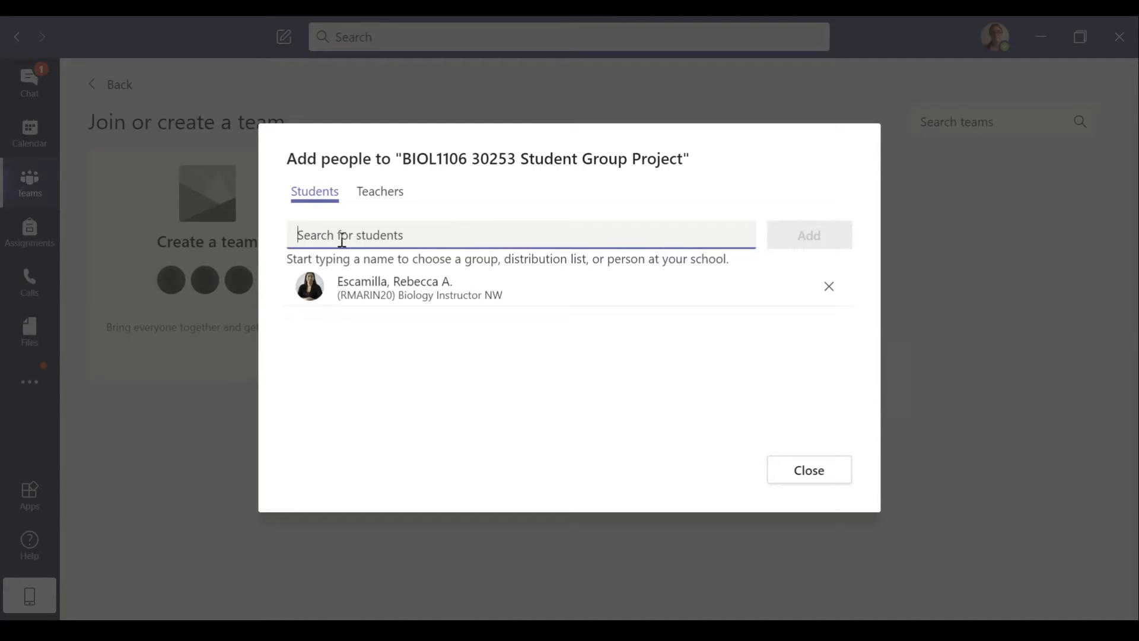
{"action": "type", "text": "j"}
{"action": "left_click", "coordinate": [396, 291]}
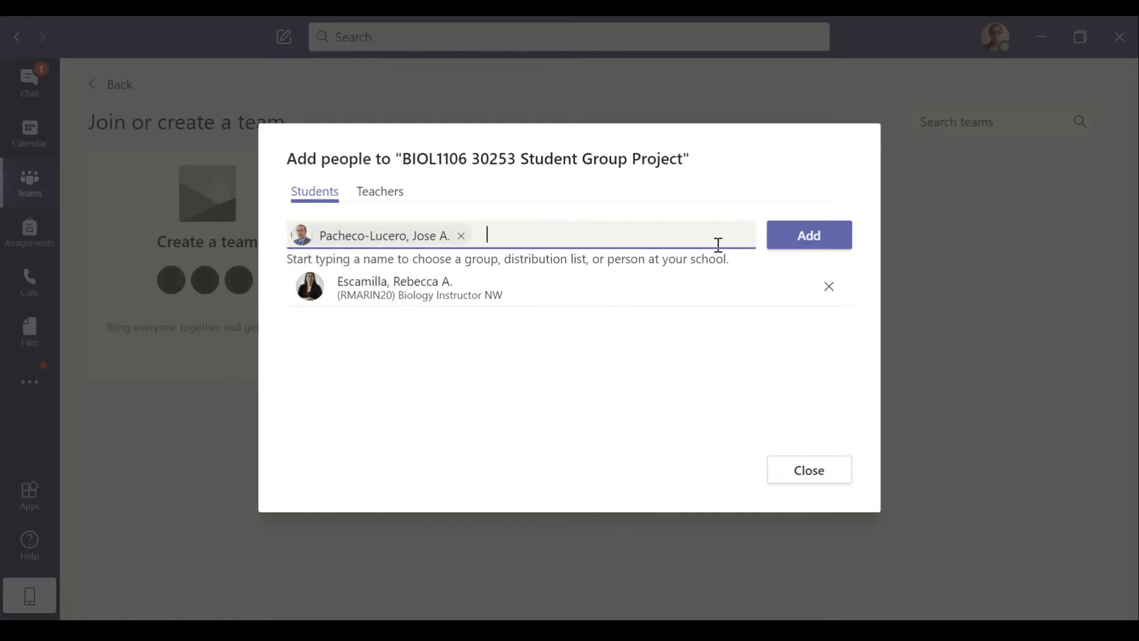
{"action": "left_click", "coordinate": [779, 247]}
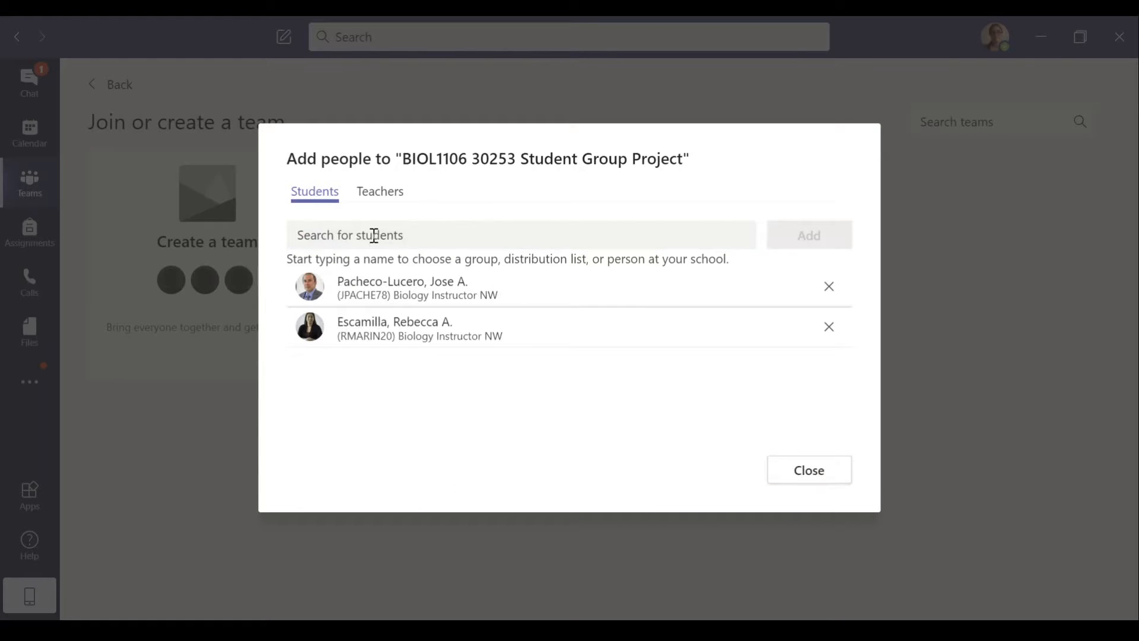
{"action": "type", "text": "x"}
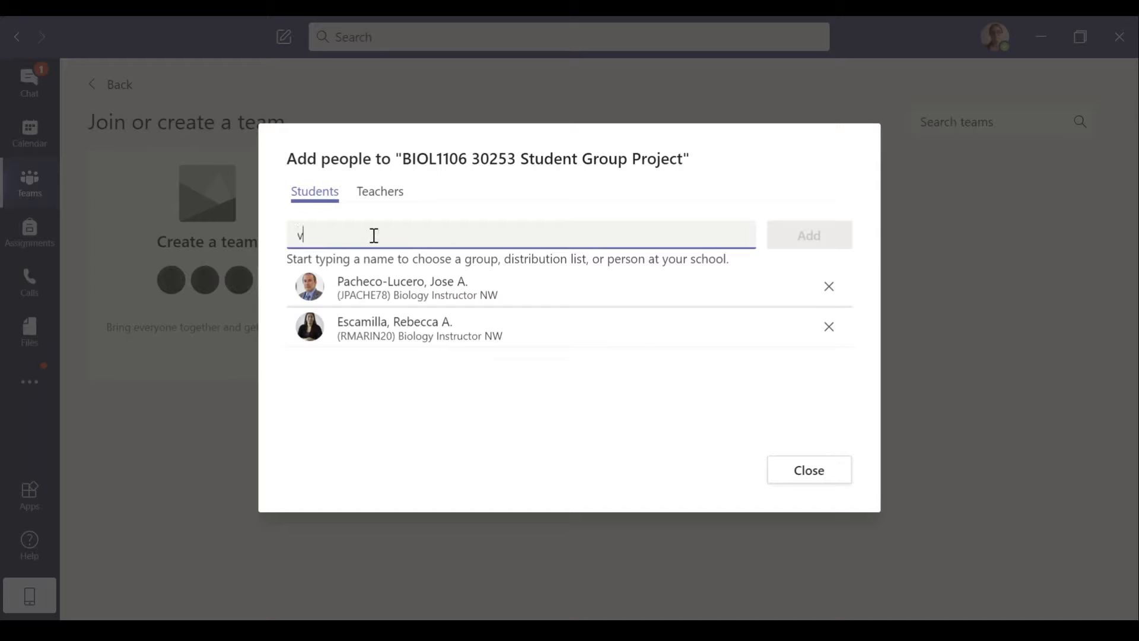
{"action": "left_click", "coordinate": [384, 291]}
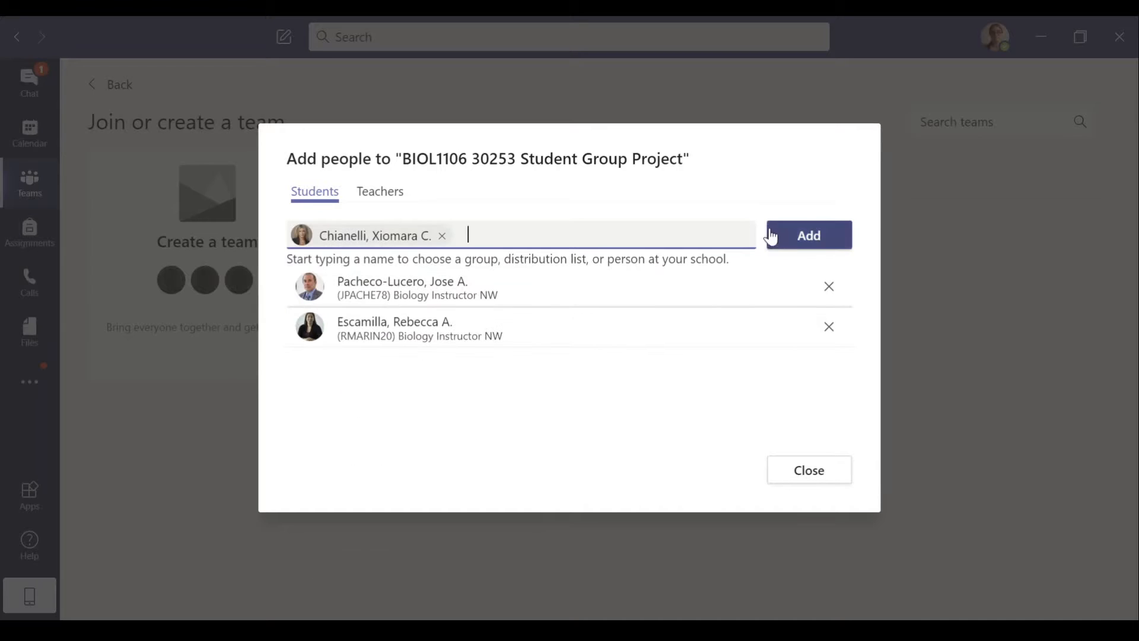
{"action": "left_click", "coordinate": [806, 236]}
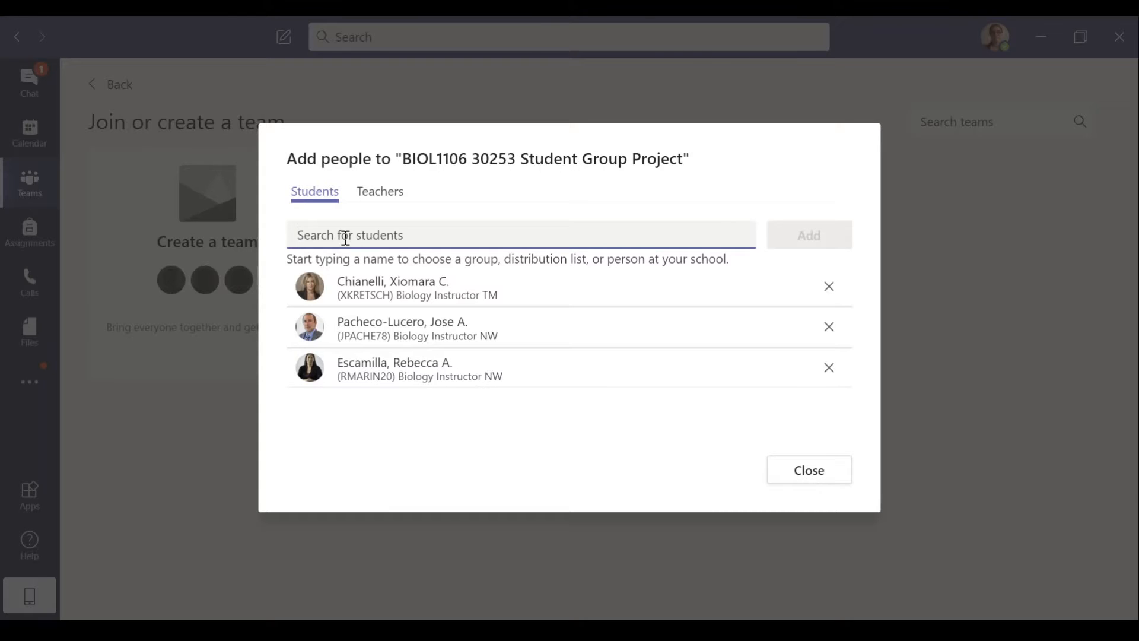
- Add another Biology Instructor TM and two Biology Instructor VV colleagues to the team's students
{"action": "type", "text": "t"}
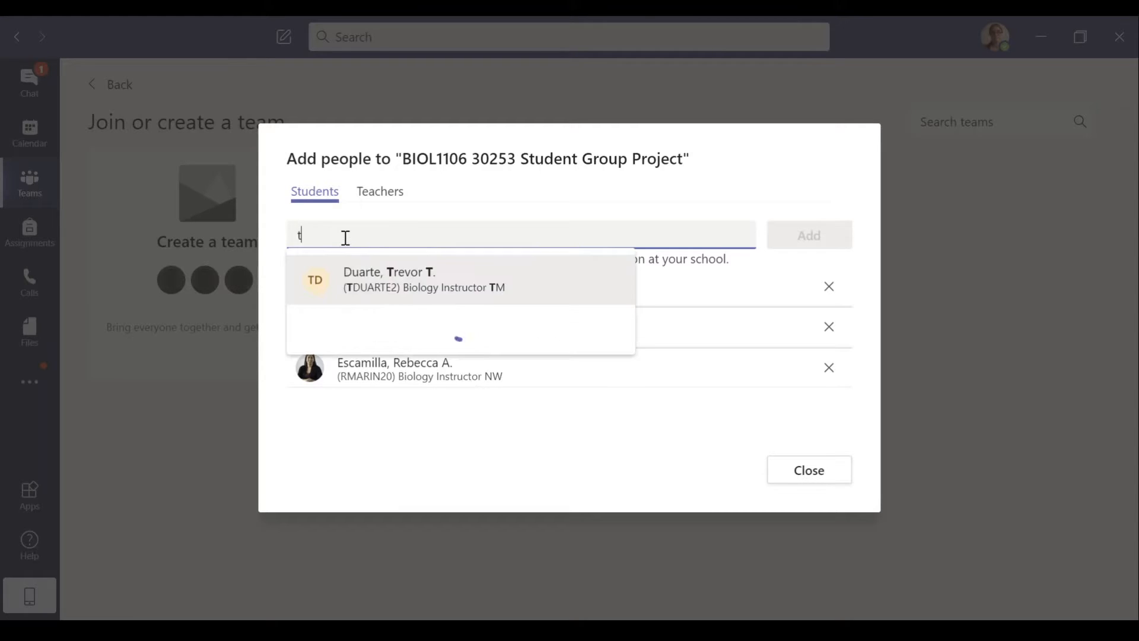
{"action": "left_click", "coordinate": [356, 279]}
{"action": "left_click", "coordinate": [780, 242]}
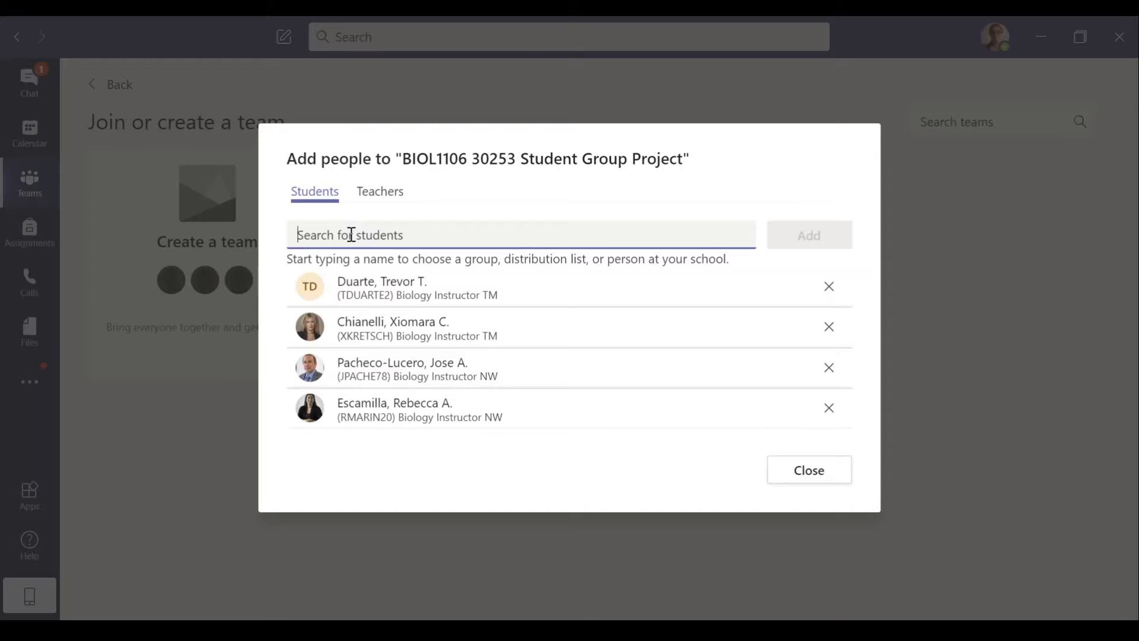
{"action": "type", "text": "ro"}
{"action": "key", "text": "Return"}
{"action": "left_click", "coordinate": [814, 235]}
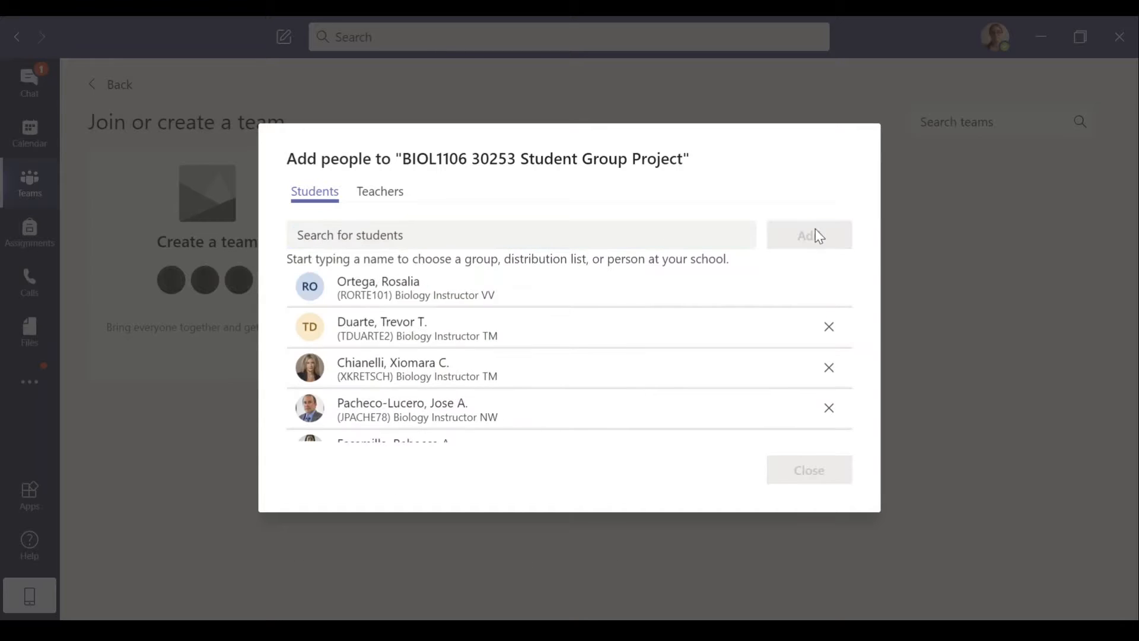
{"action": "left_click", "coordinate": [343, 232]}
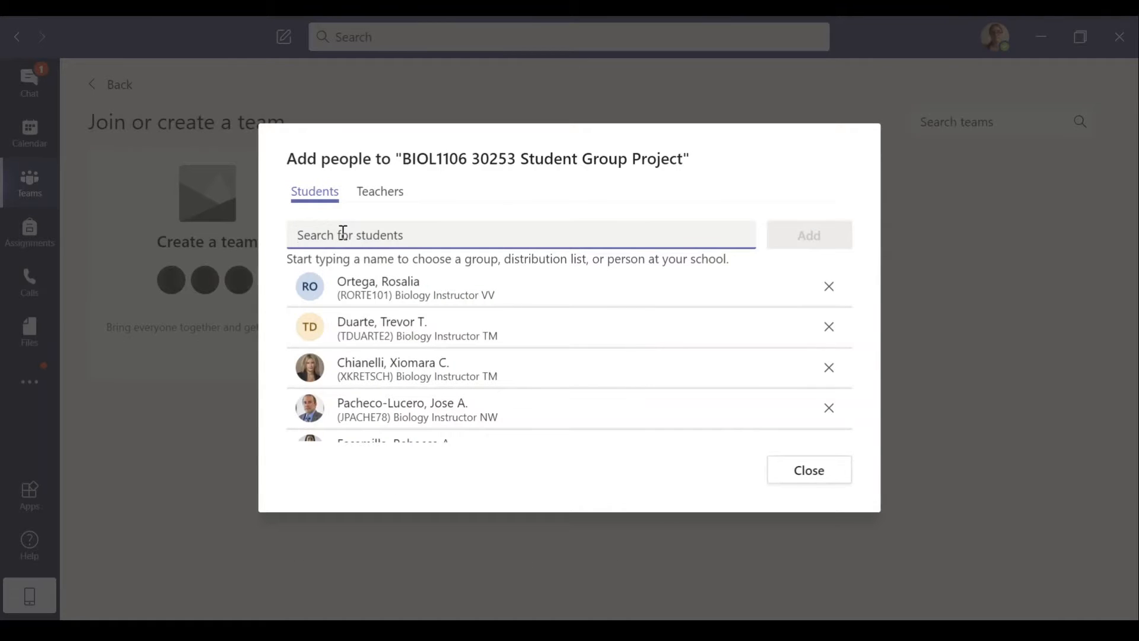
{"action": "type", "text": "p"}
{"action": "left_click", "coordinate": [372, 322]}
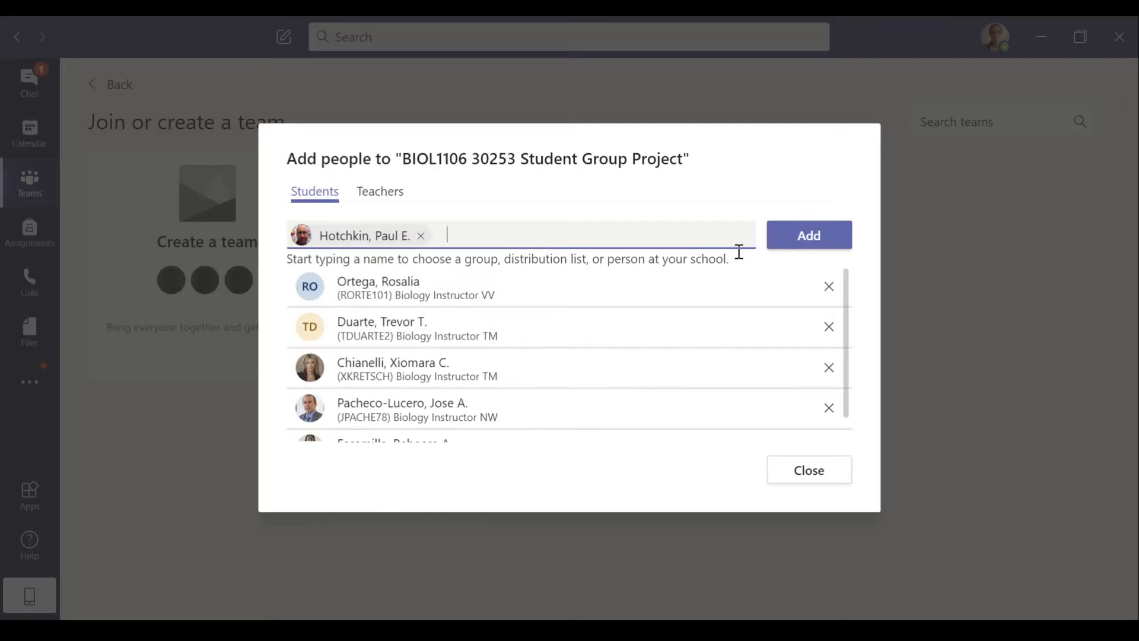
{"action": "left_click", "coordinate": [778, 243]}
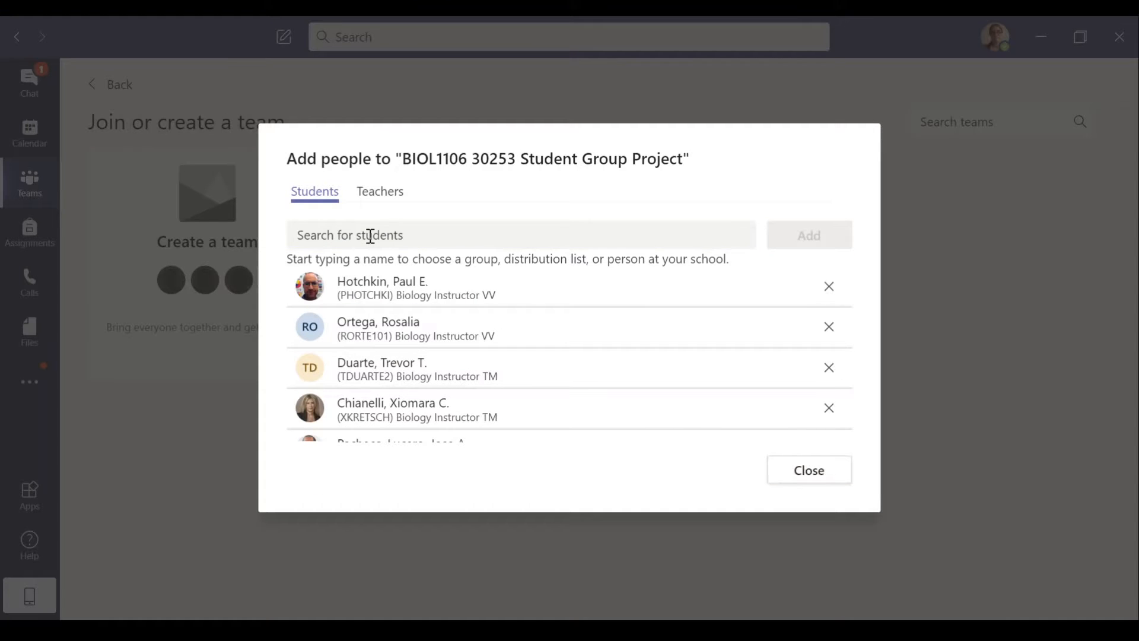
- Add one more Biology Instructor VV and one more Biology Instructor TM as students and finish adding people
{"action": "left_click", "coordinate": [347, 239]}
{"action": "type", "text": "gl"}
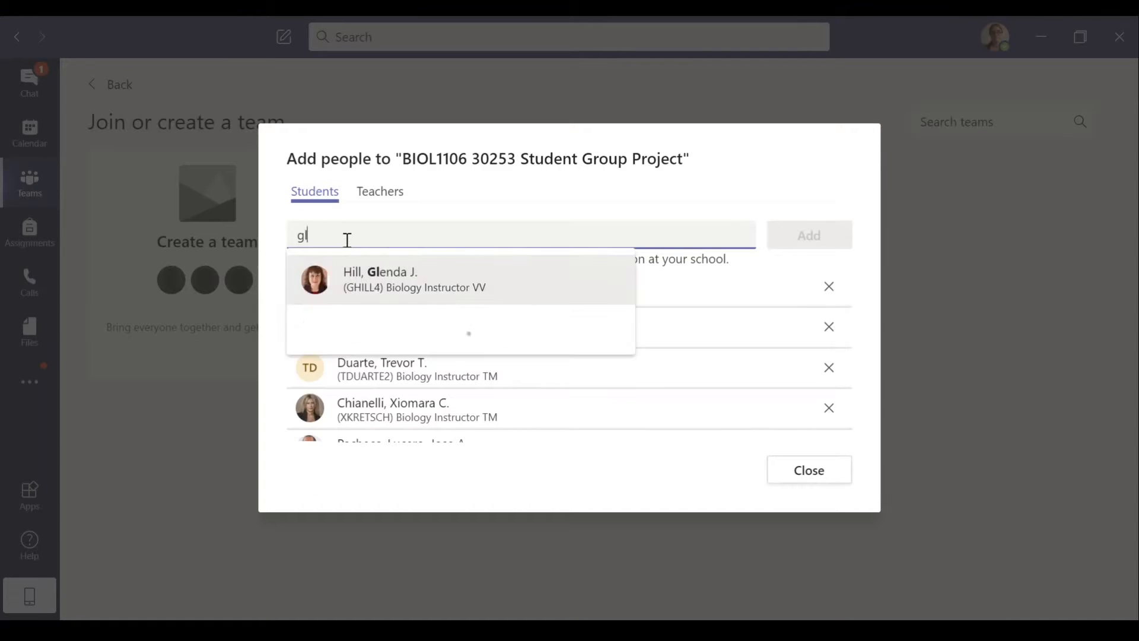
{"action": "left_click", "coordinate": [374, 275]}
{"action": "left_click", "coordinate": [805, 228]}
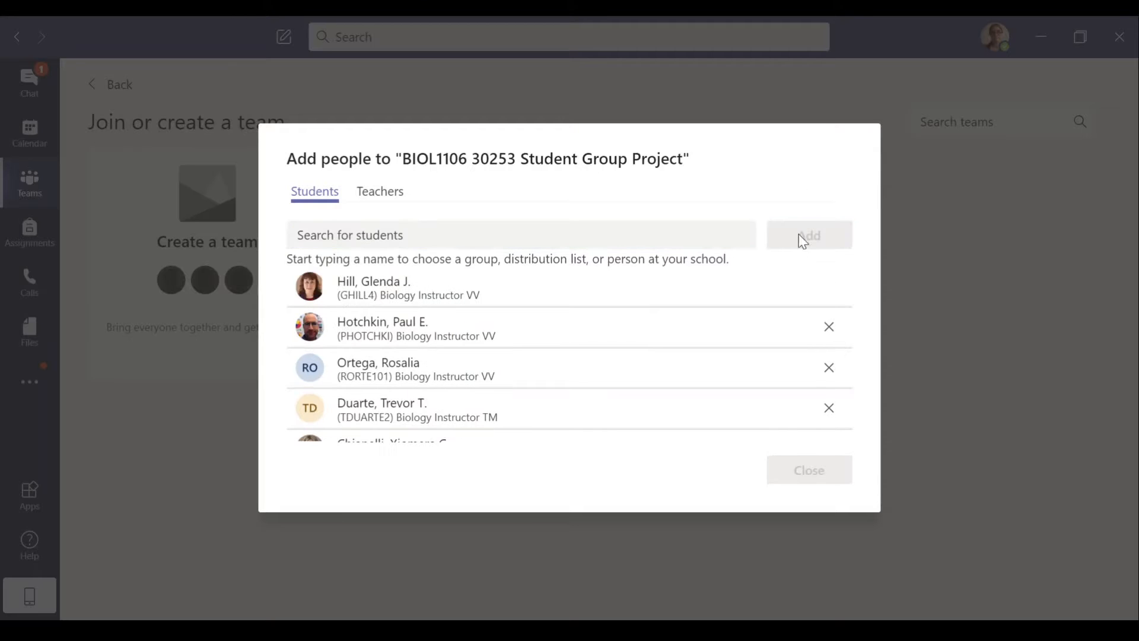
{"action": "type", "text": "na"}
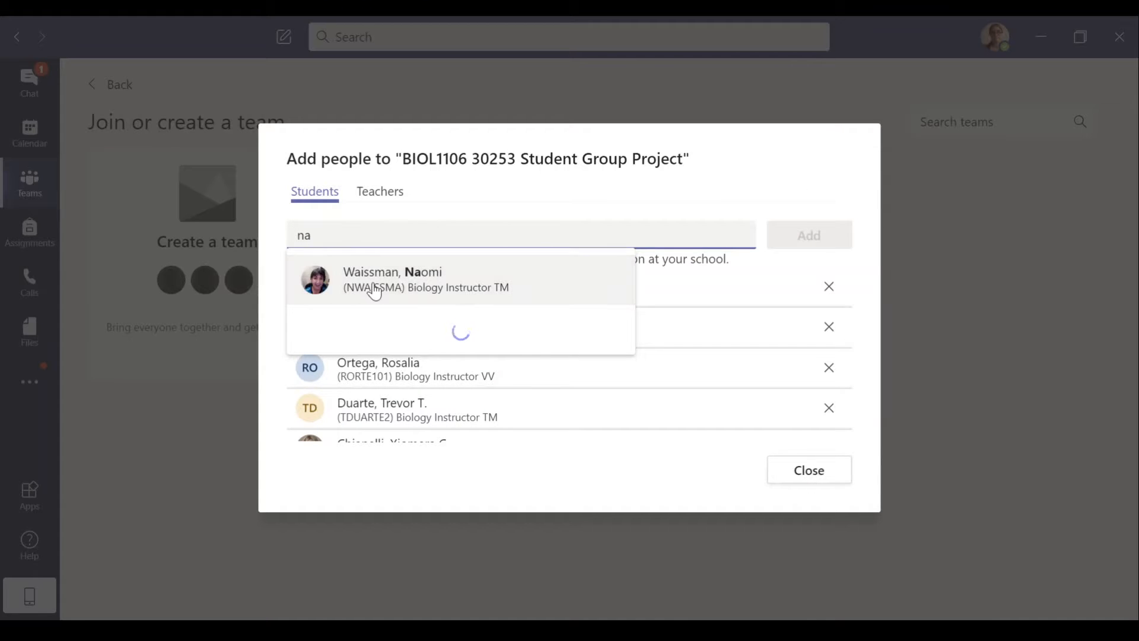
{"action": "left_click", "coordinate": [367, 285]}
{"action": "left_click", "coordinate": [801, 241]}
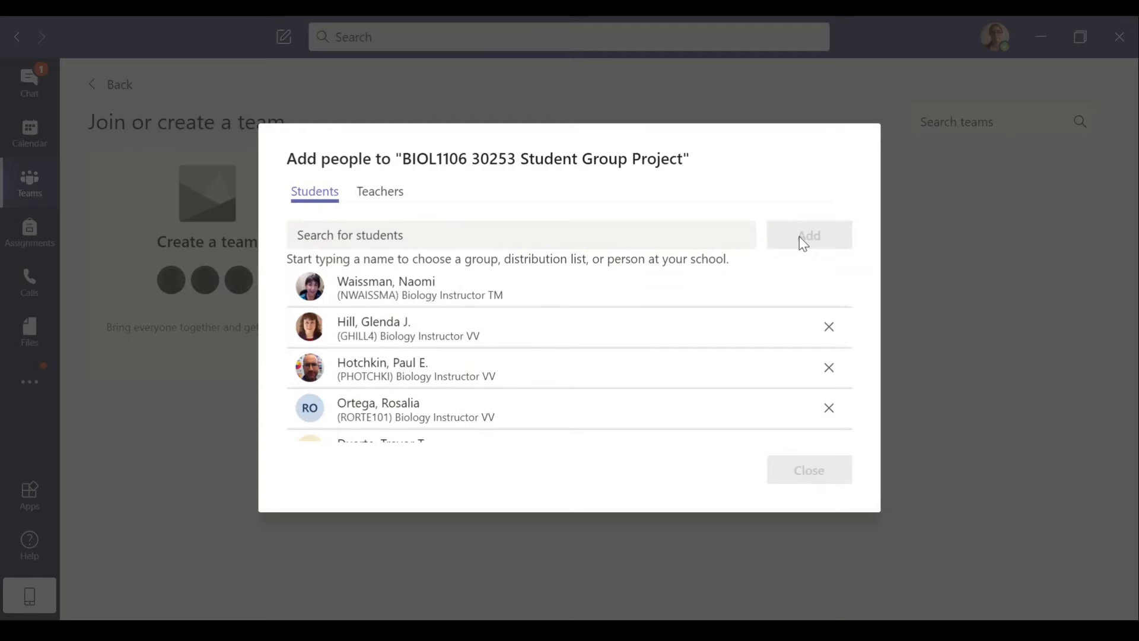
{"action": "scroll", "coordinate": [419, 394], "scroll_direction": "down", "scroll_amount": 3}
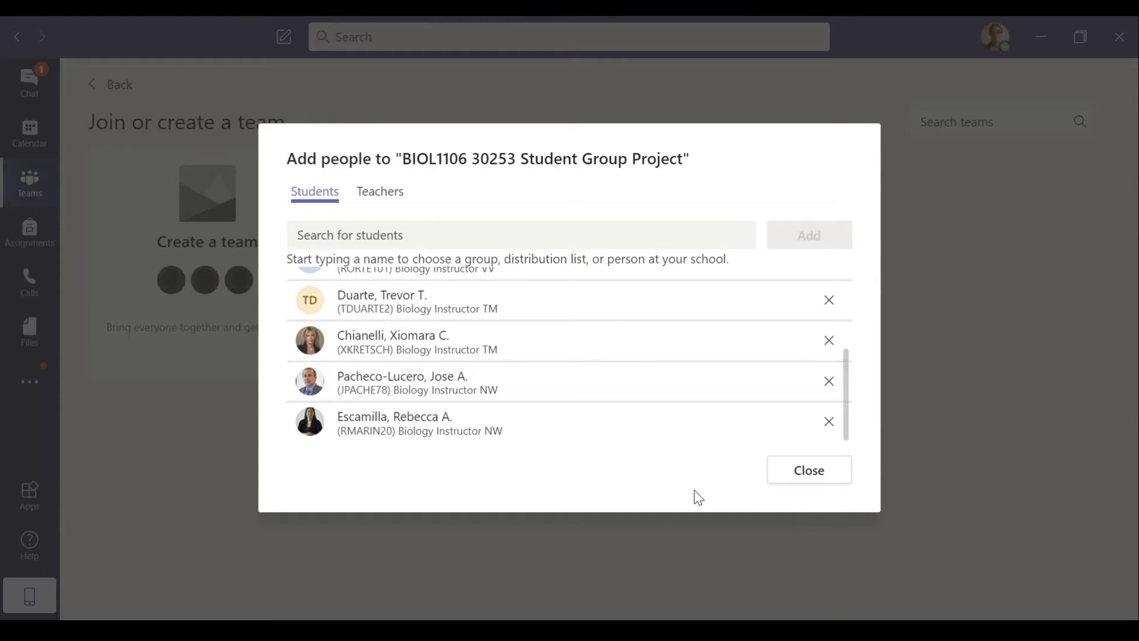
{"action": "left_click", "coordinate": [809, 470]}
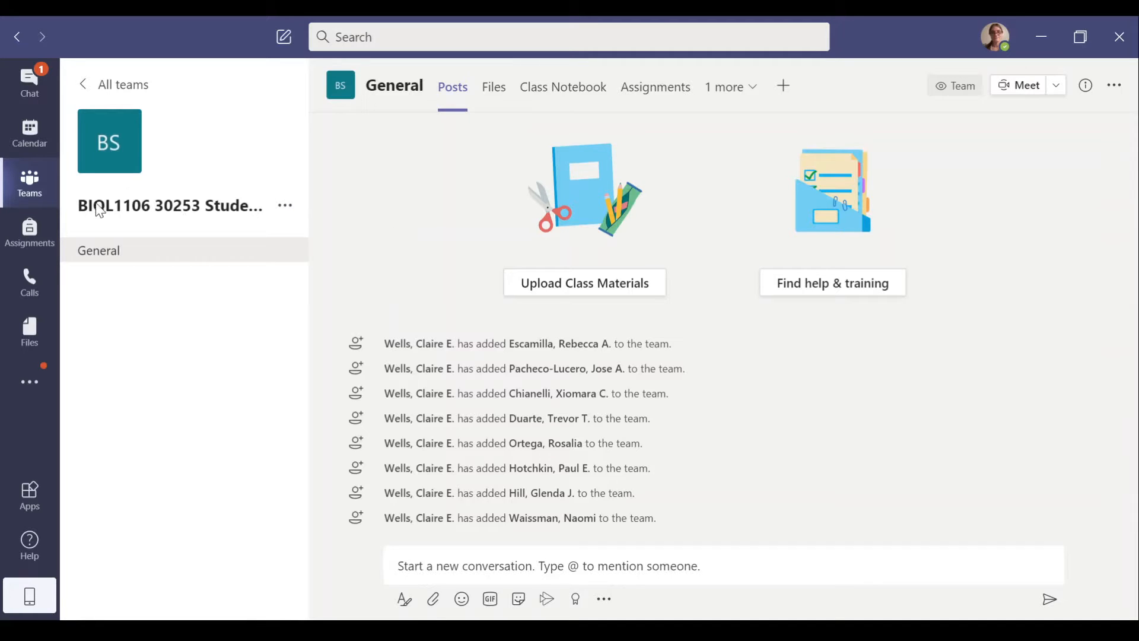
- Get the link to the BIOL1106 30253 Student Group Project team and copy it
{"action": "left_click", "coordinate": [285, 211]}
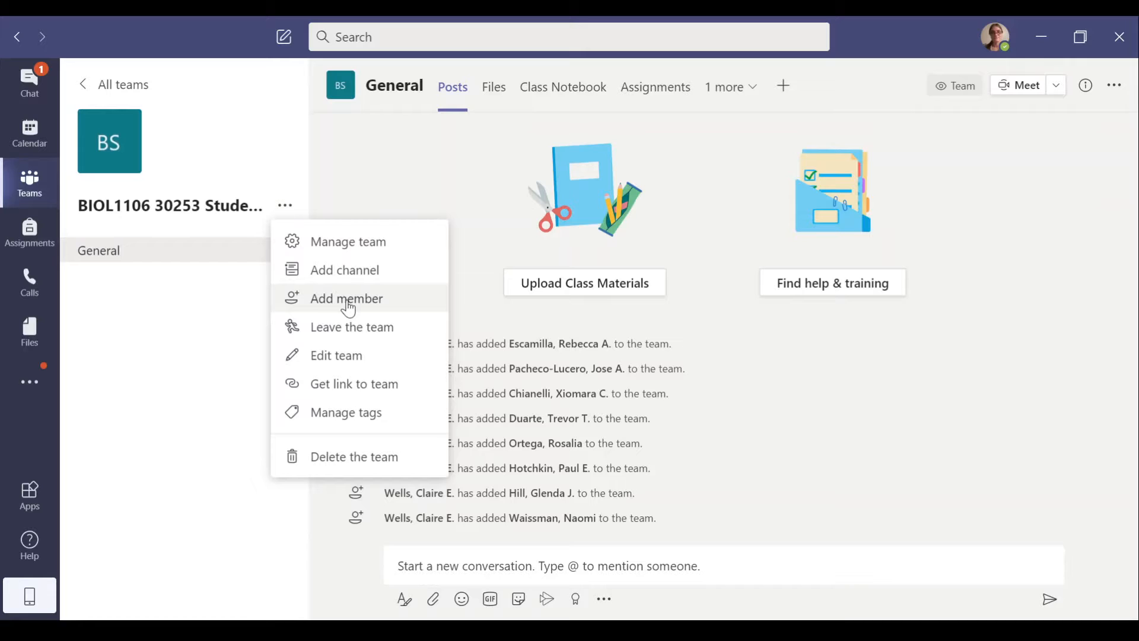
{"action": "left_click", "coordinate": [342, 395]}
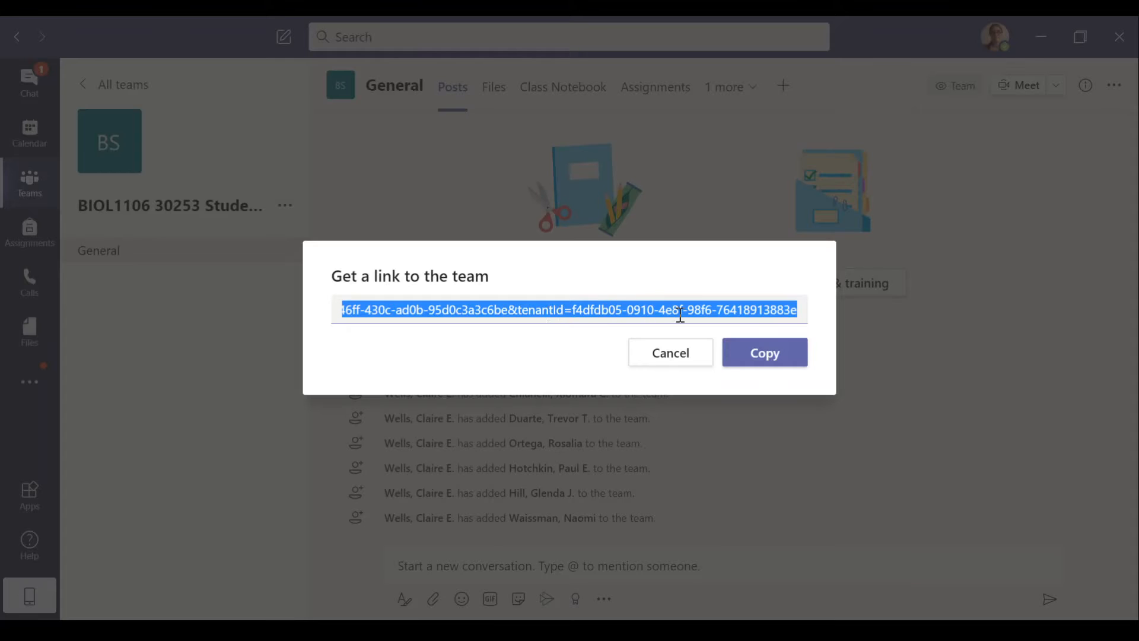
{"action": "left_click", "coordinate": [758, 358]}
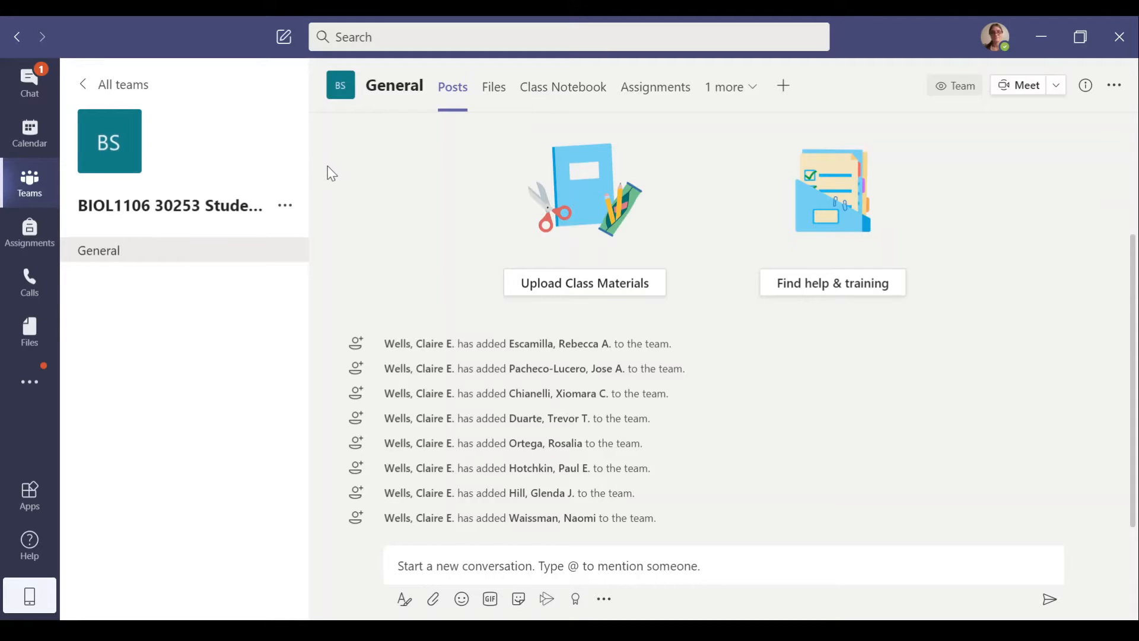
- Open the team's management page and review its owners, members and guests
{"action": "left_click", "coordinate": [287, 208]}
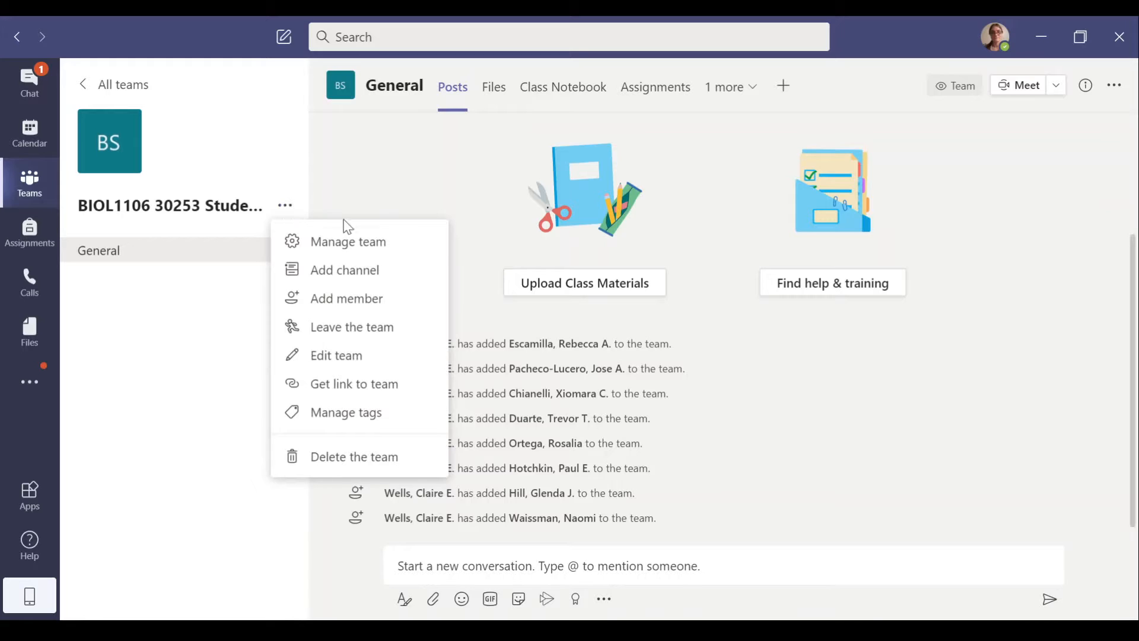
{"action": "left_click", "coordinate": [364, 249]}
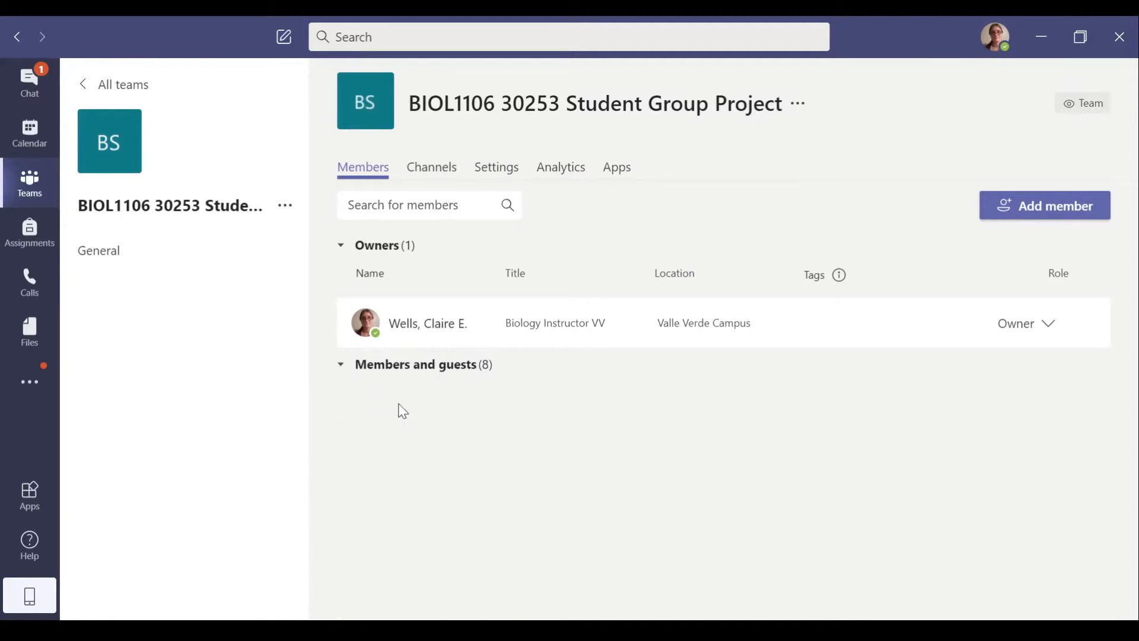
{"action": "scroll", "coordinate": [455, 473], "scroll_direction": "down", "scroll_amount": 3}
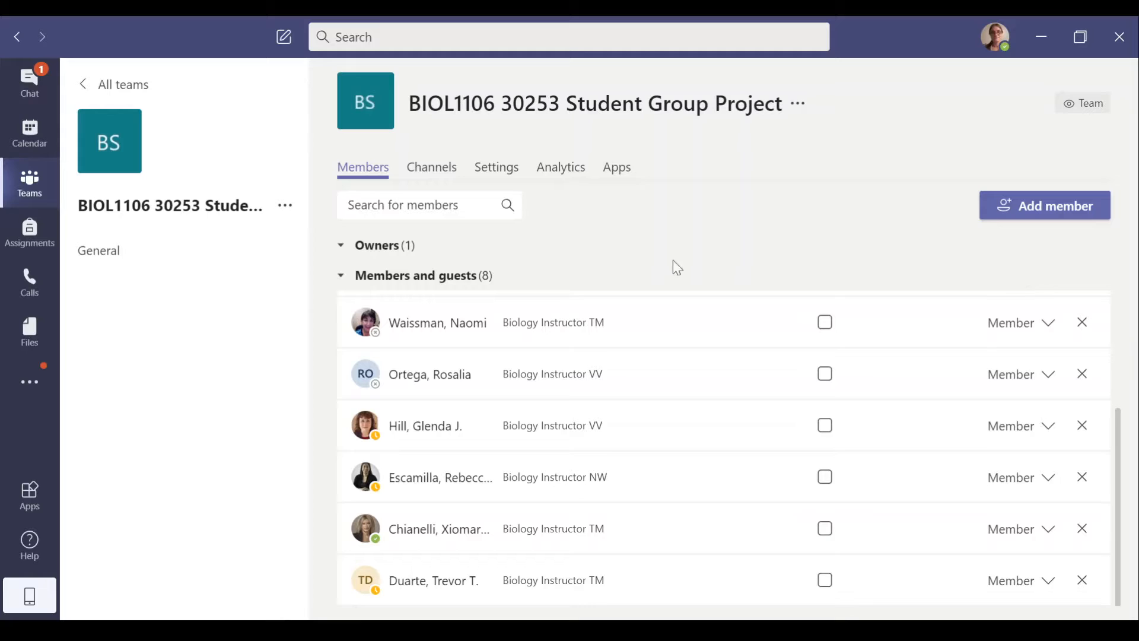
- Open the General channel, look at where class materials are uploaded, and return to its posts
{"action": "left_click", "coordinate": [118, 261]}
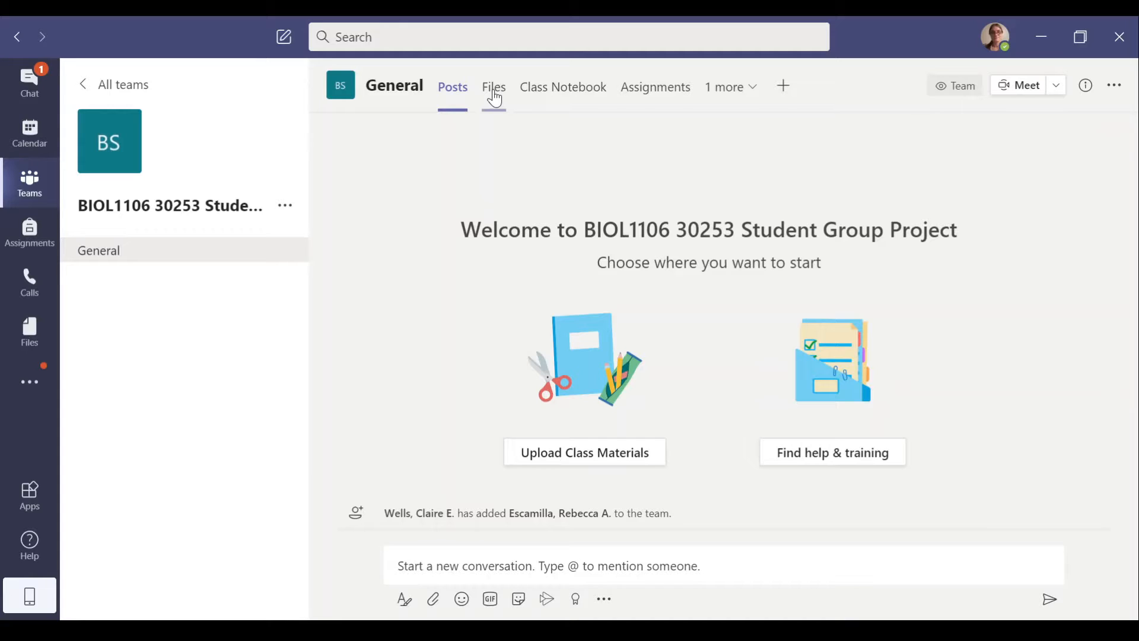
{"action": "left_click", "coordinate": [583, 459]}
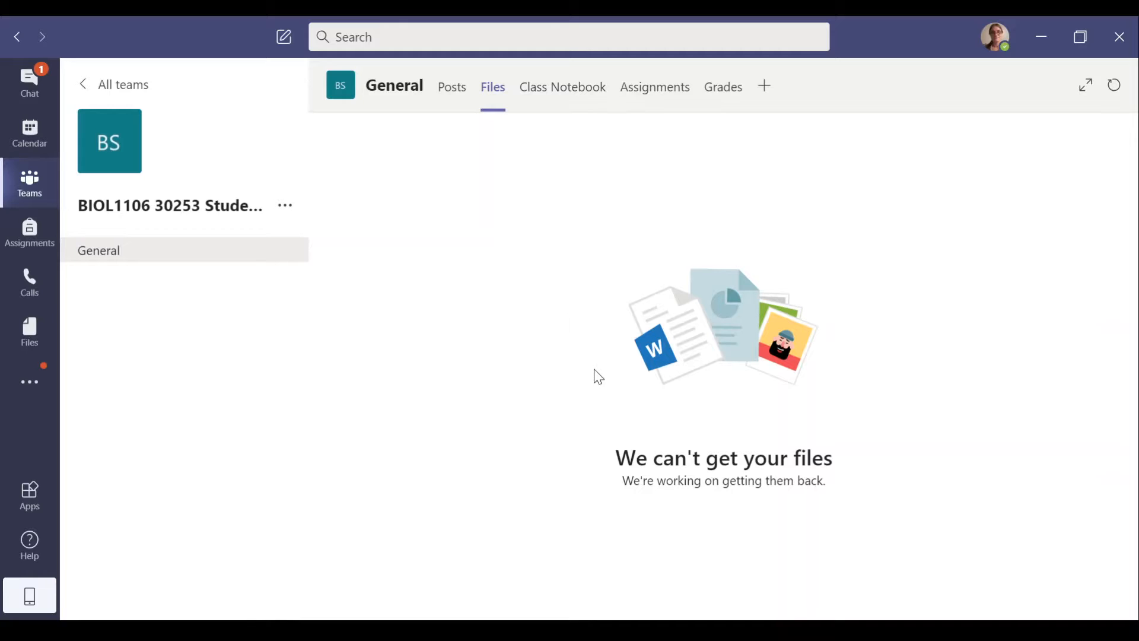
{"action": "left_click", "coordinate": [459, 95]}
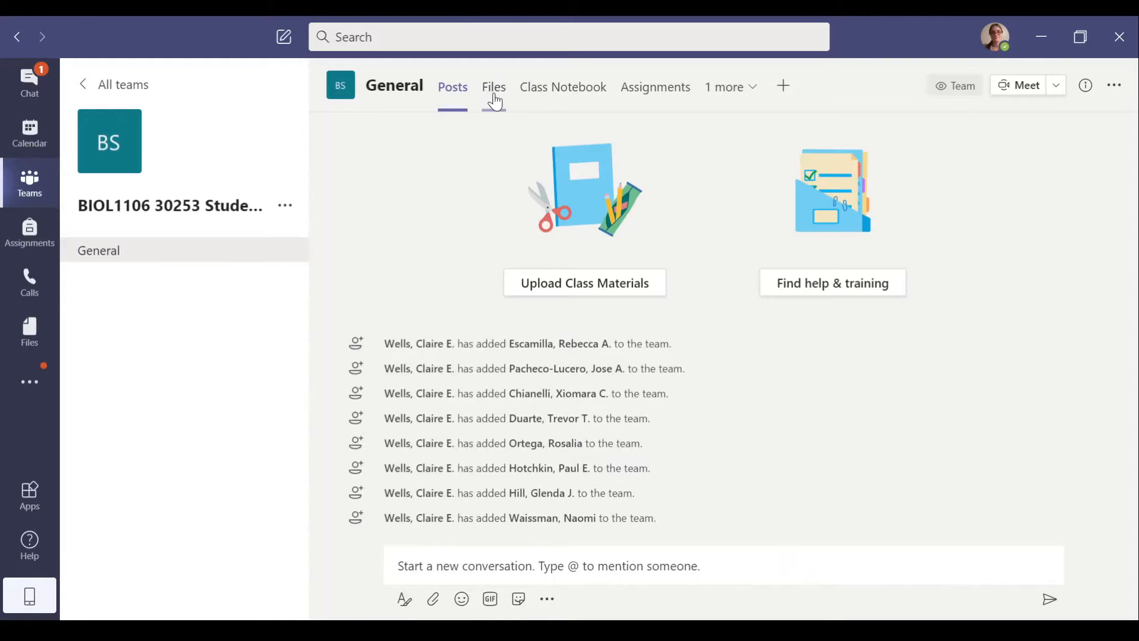
- Upload the Student Group Project grading rubric PDF from the CCA folder to the General channel's files
{"action": "left_click", "coordinate": [493, 93]}
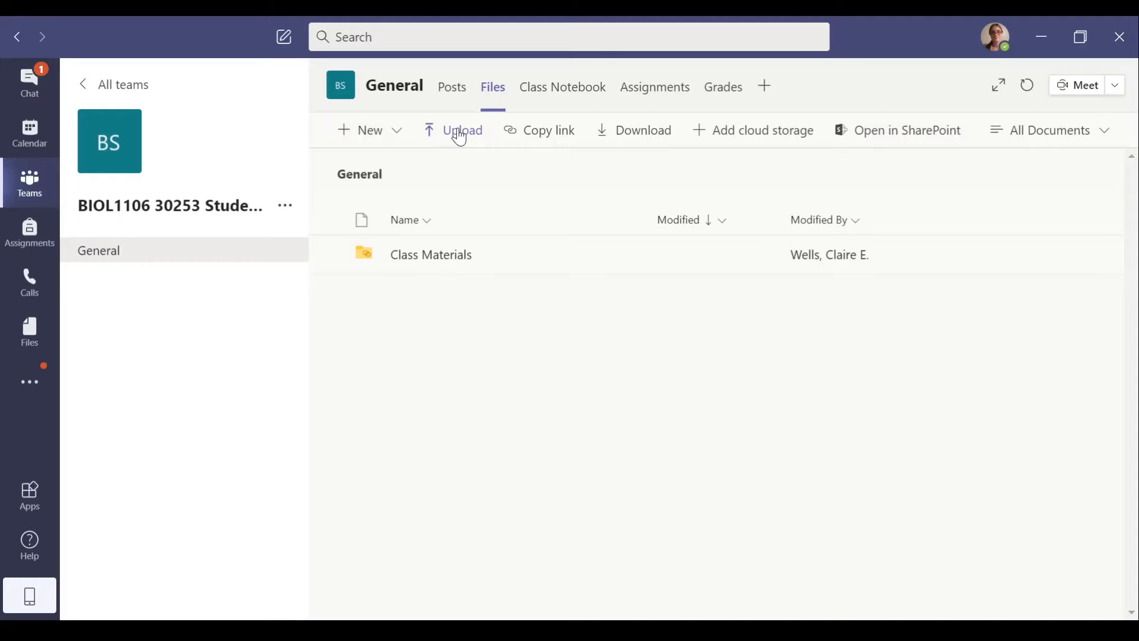
{"action": "left_click", "coordinate": [371, 136]}
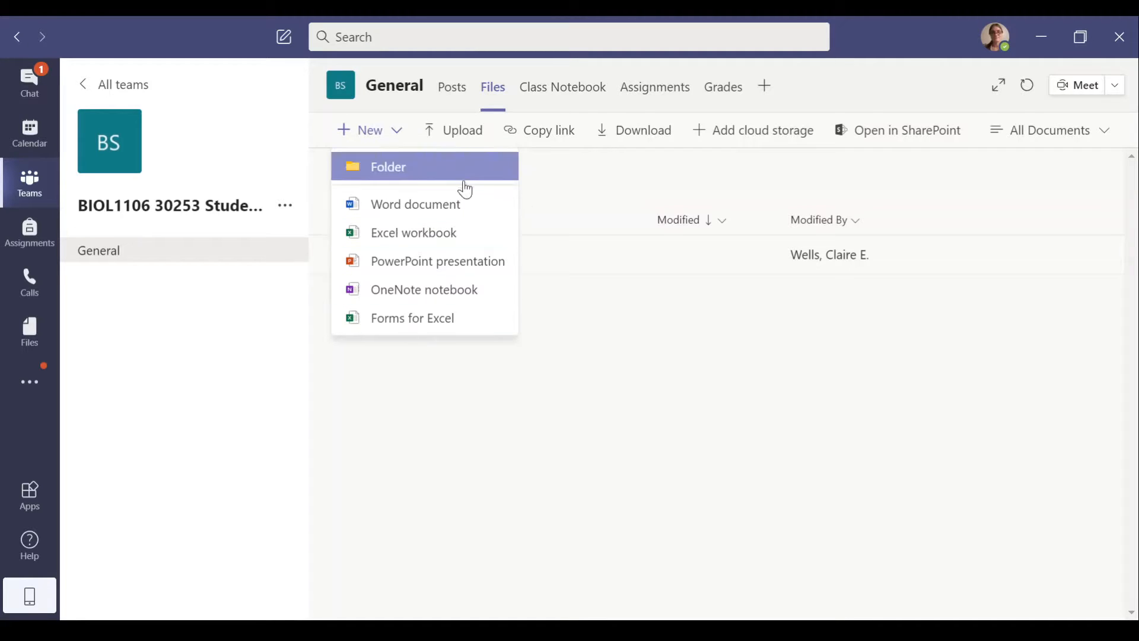
{"action": "left_click", "coordinate": [566, 170]}
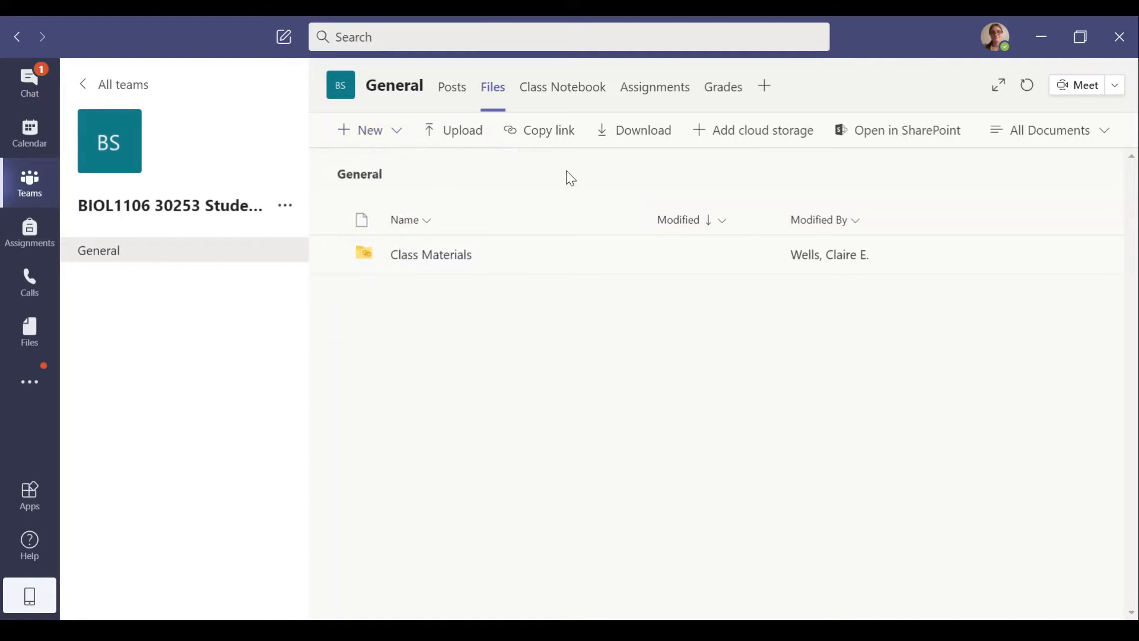
{"action": "left_click", "coordinate": [455, 142]}
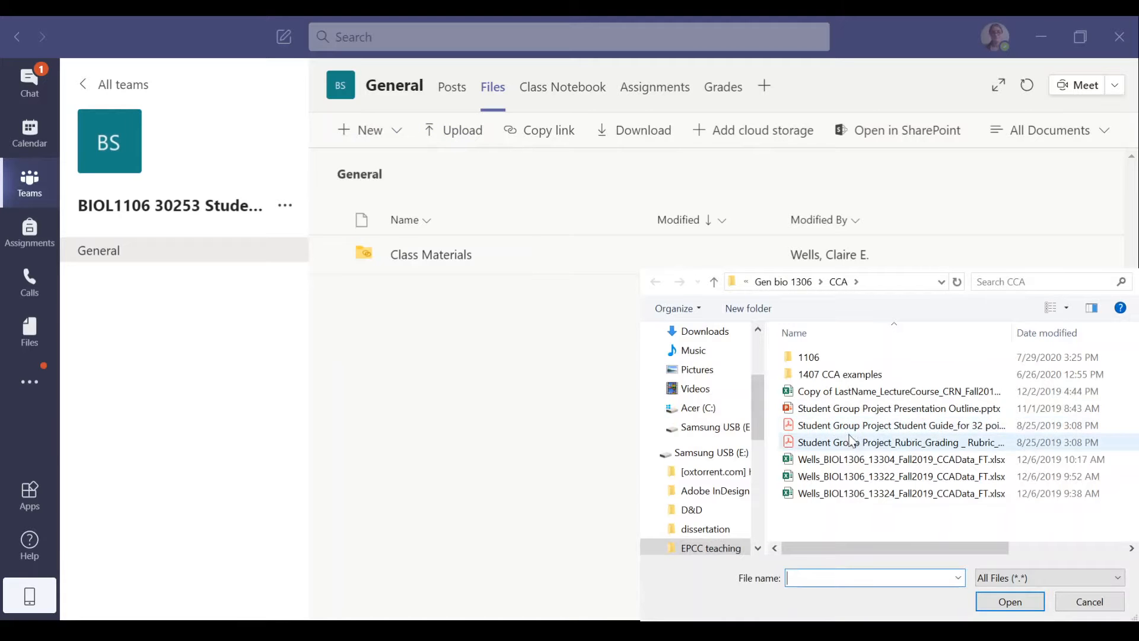
{"action": "left_click", "coordinate": [851, 442]}
{"action": "left_click", "coordinate": [1008, 601]}
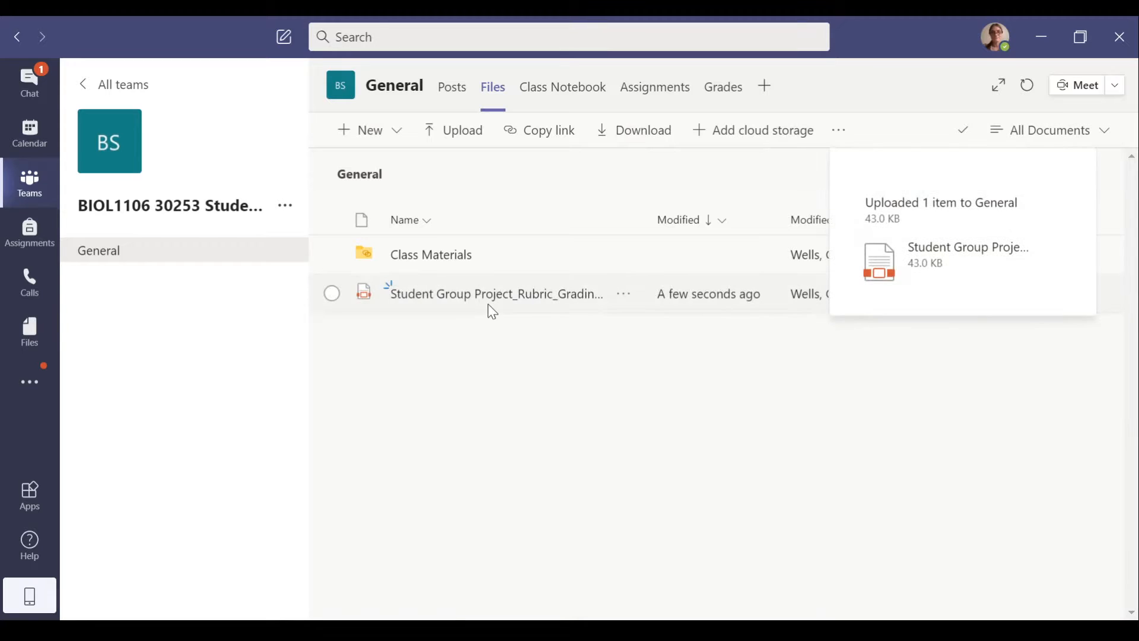
- Upload the Student Group Project Student Guide PDF and Student Group Project Presentation Outline.pptx to the General channel's files
{"action": "left_click", "coordinate": [457, 143]}
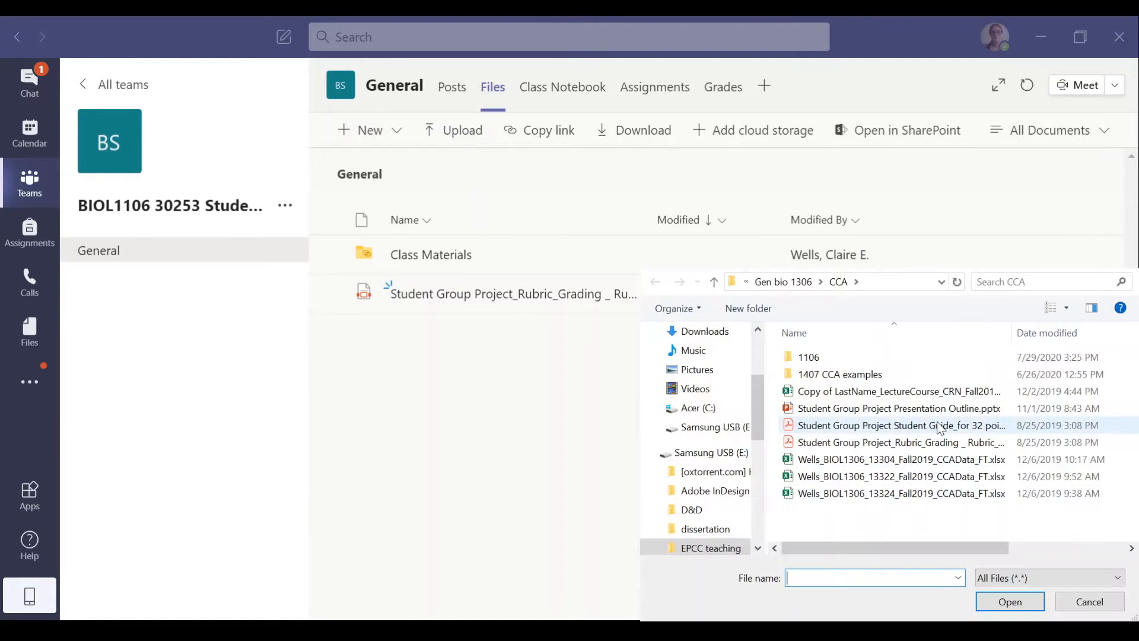
{"action": "left_click", "coordinate": [940, 424]}
{"action": "left_click", "coordinate": [992, 599]}
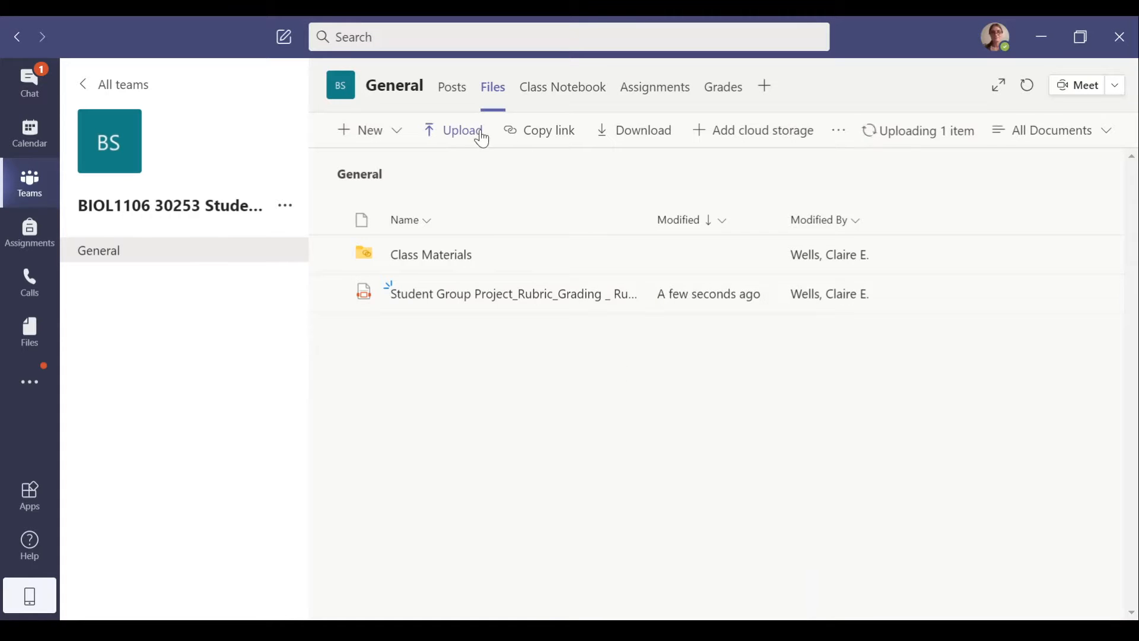
{"action": "left_click", "coordinate": [458, 133]}
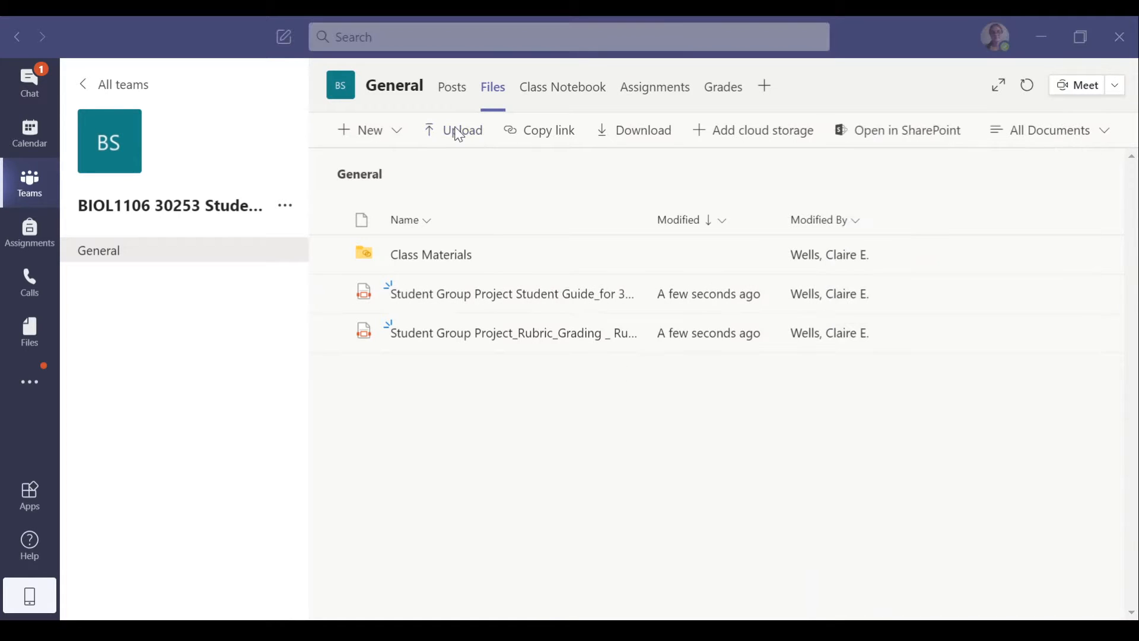
{"action": "left_click", "coordinate": [867, 409]}
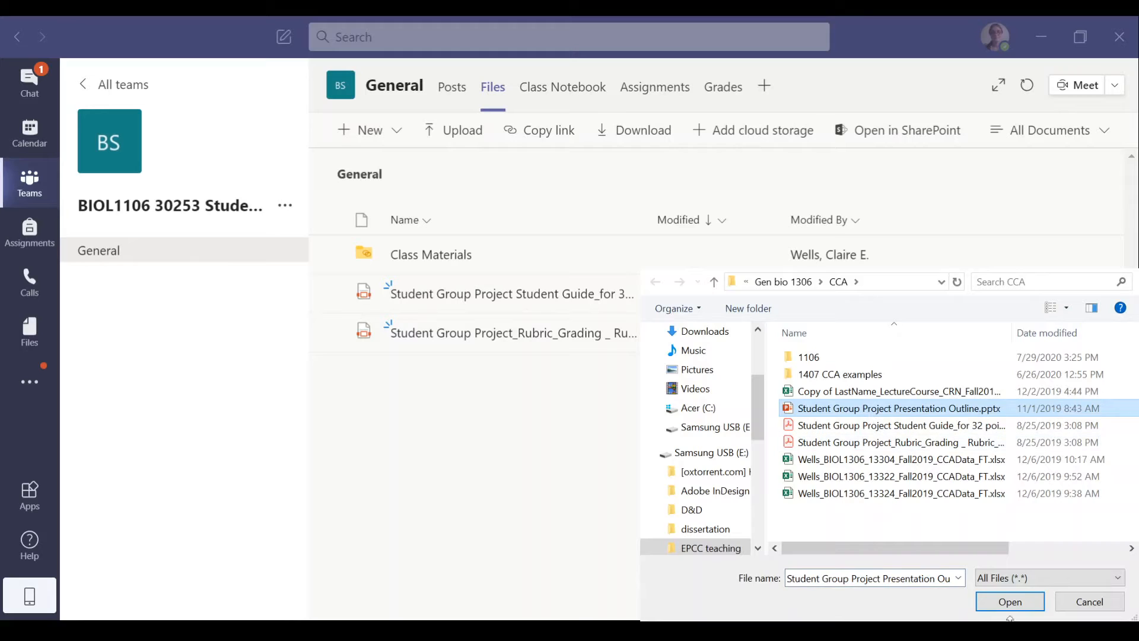
{"action": "left_click", "coordinate": [1035, 605]}
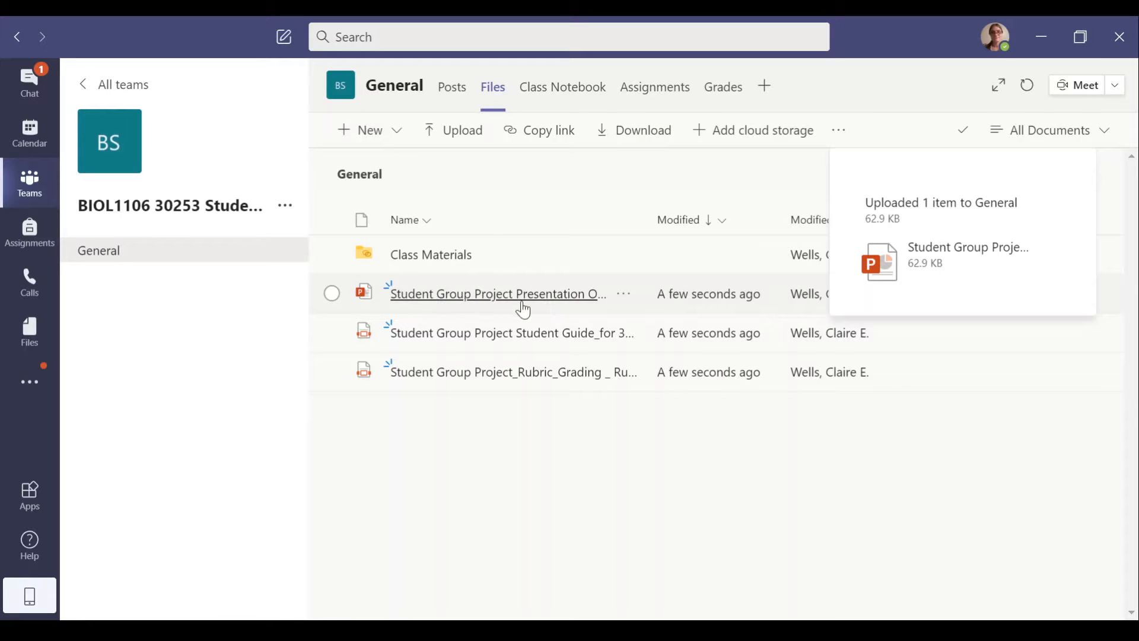
- Check out the Student Group Project Presentation Outline file
{"action": "left_click", "coordinate": [625, 296]}
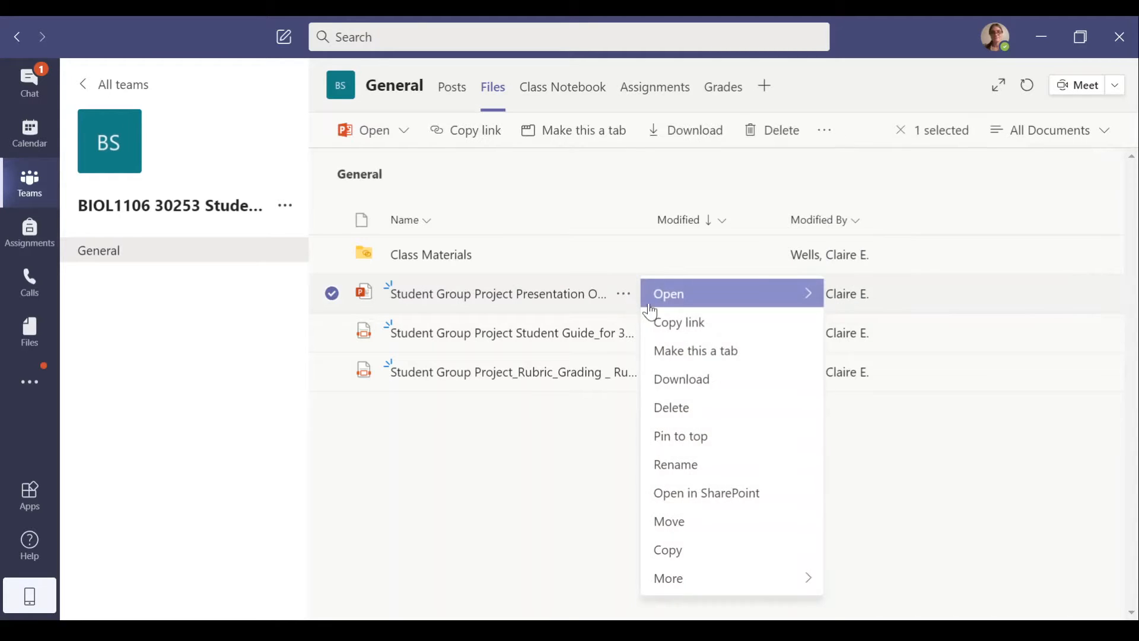
{"action": "mouse_move", "coordinate": [716, 591]}
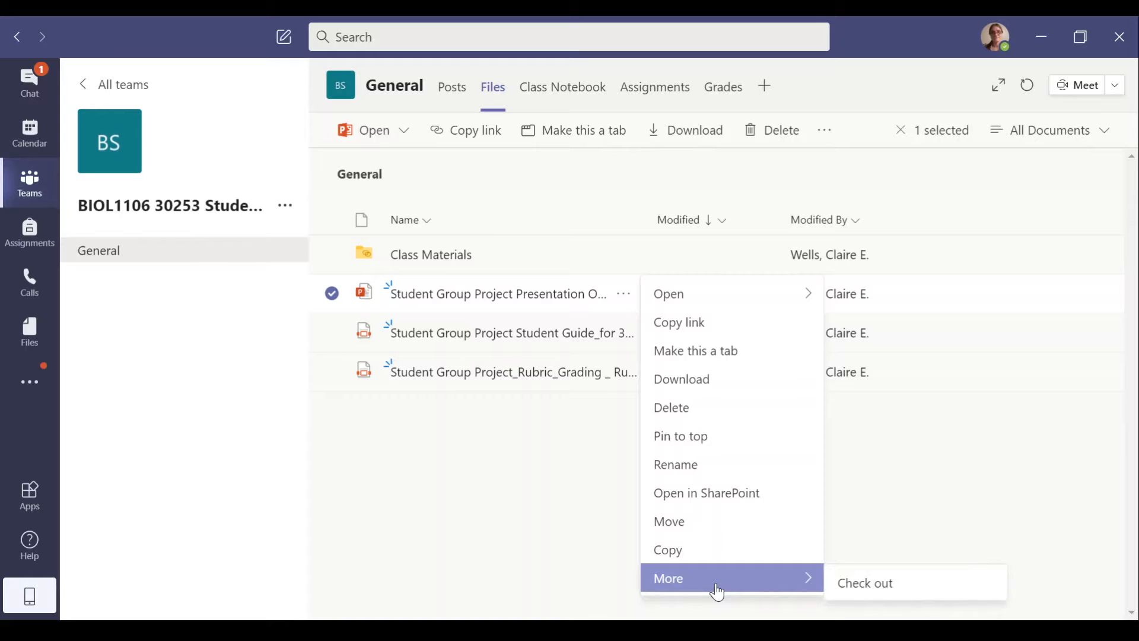
{"action": "left_click", "coordinate": [882, 590]}
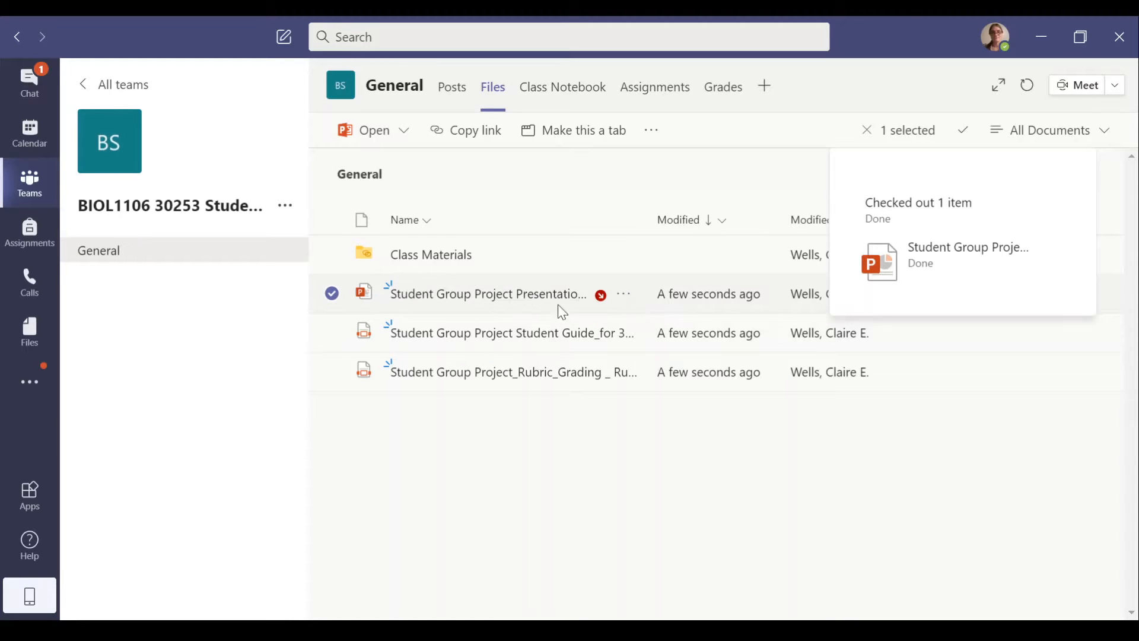
- Check the Presentation Outline file back in with the comment "n/a"
{"action": "left_click", "coordinate": [624, 295]}
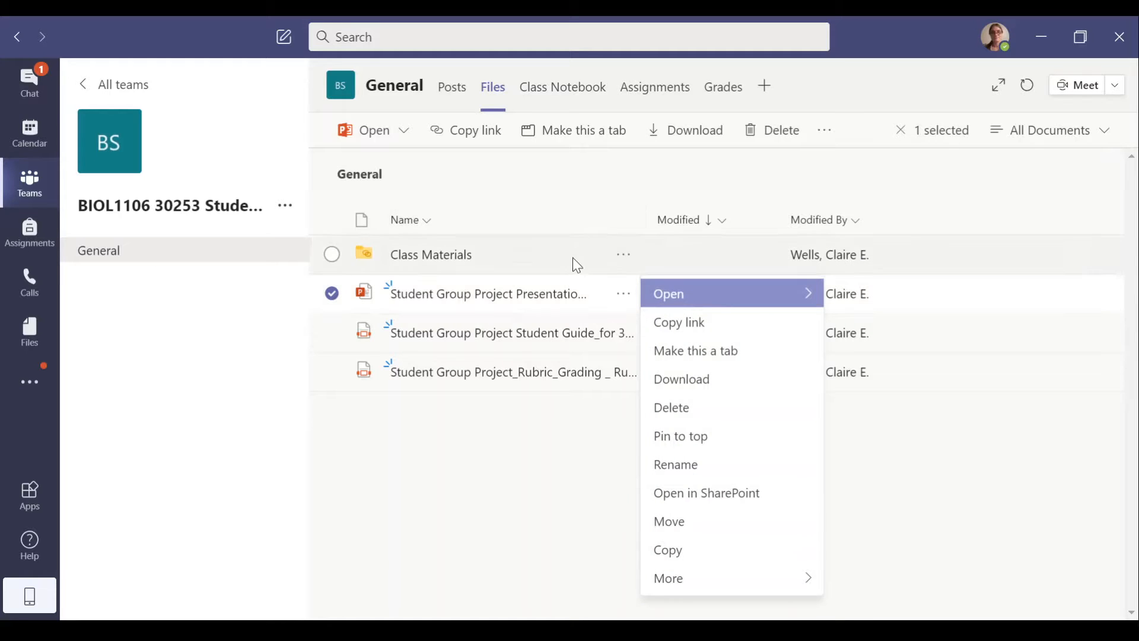
{"action": "mouse_move", "coordinate": [720, 579]}
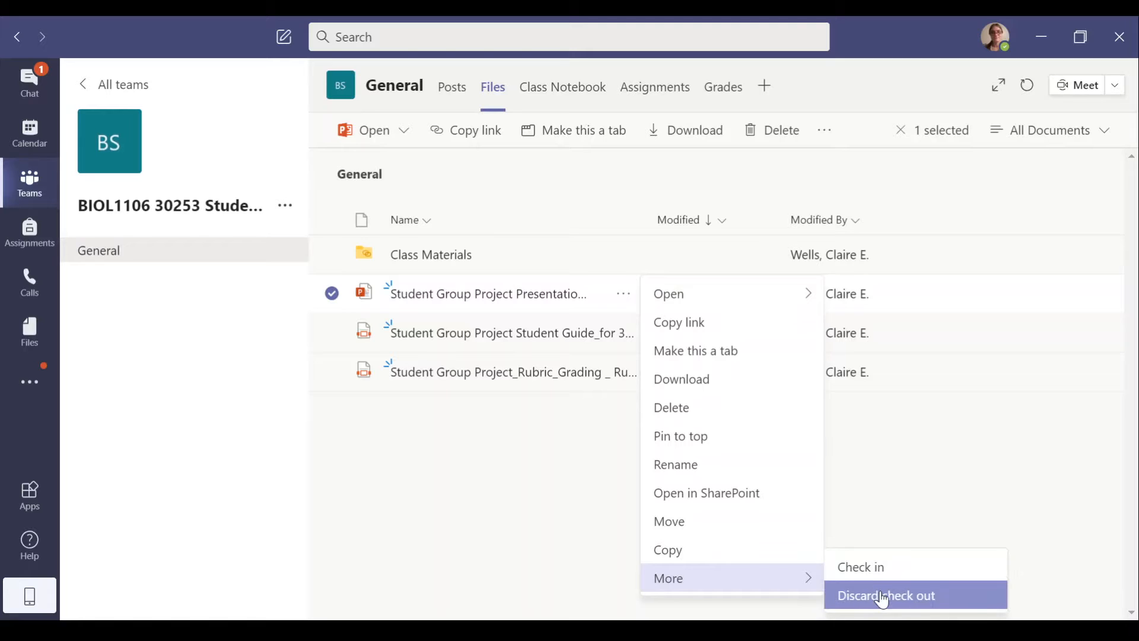
{"action": "left_click", "coordinate": [857, 568]}
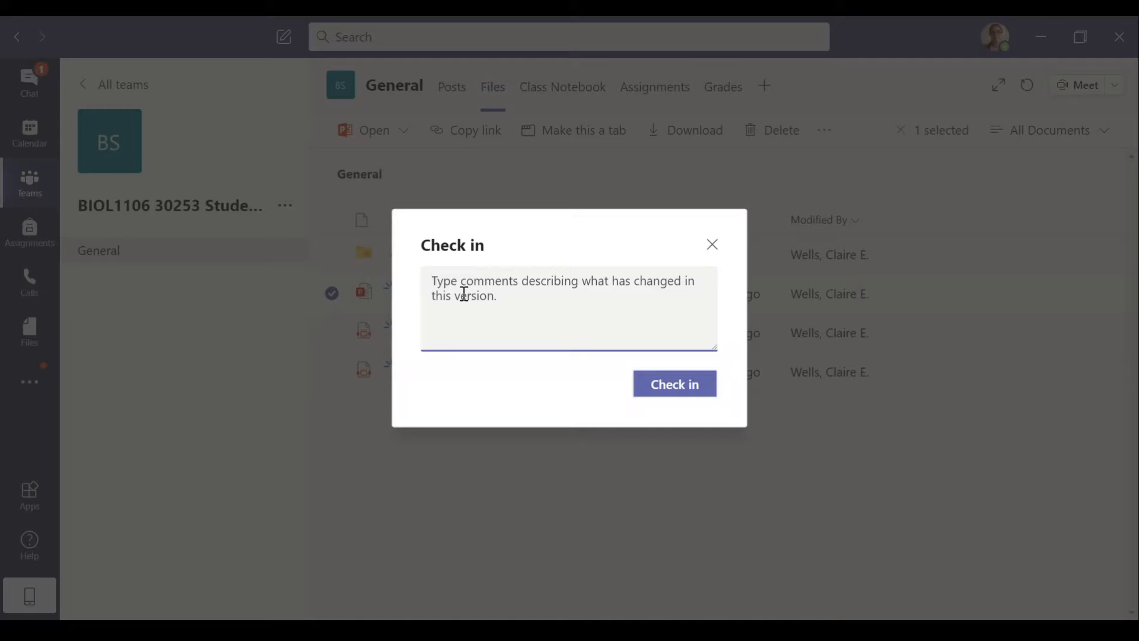
{"action": "type", "text": "n/a"}
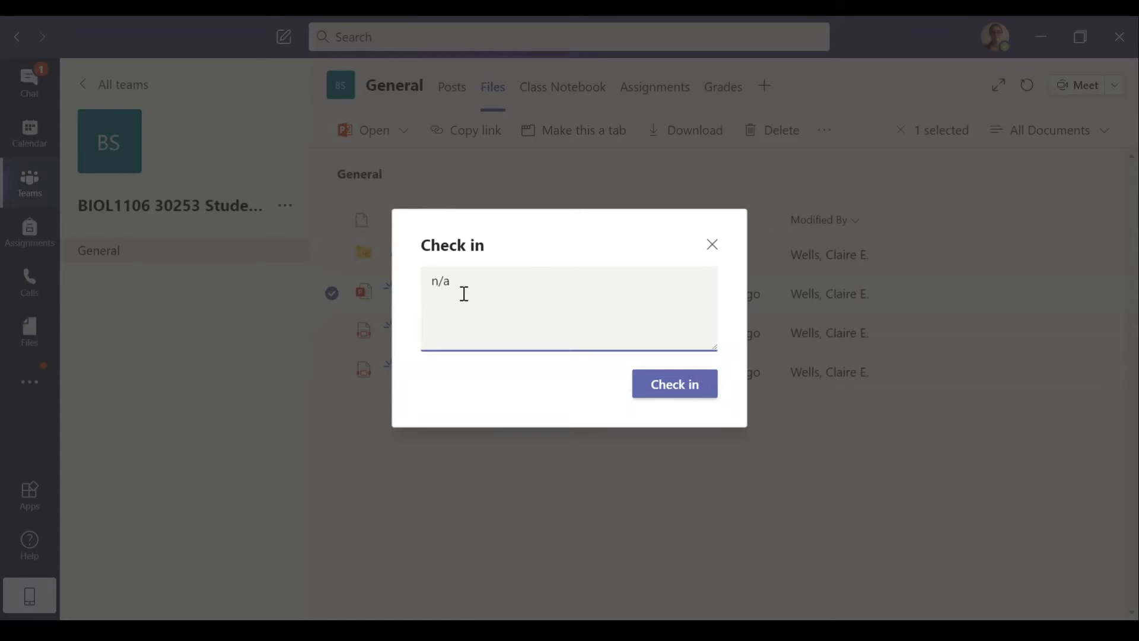
{"action": "left_click", "coordinate": [651, 392]}
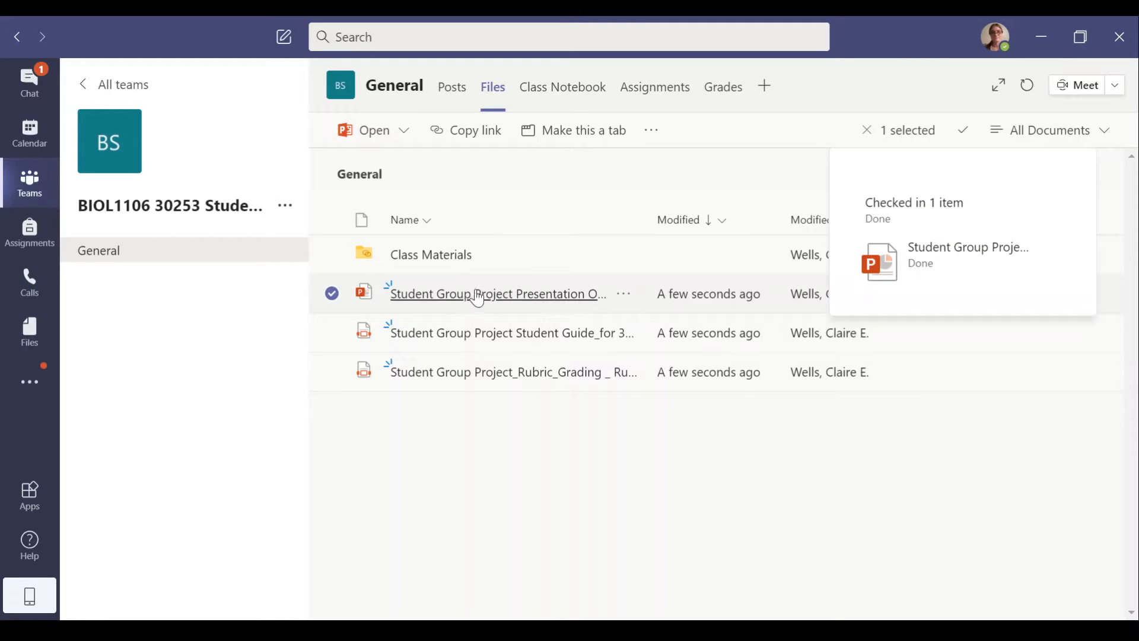
- Open the Presentation Outline in SharePoint, request its version history, and return to Teams
{"action": "left_click", "coordinate": [623, 294]}
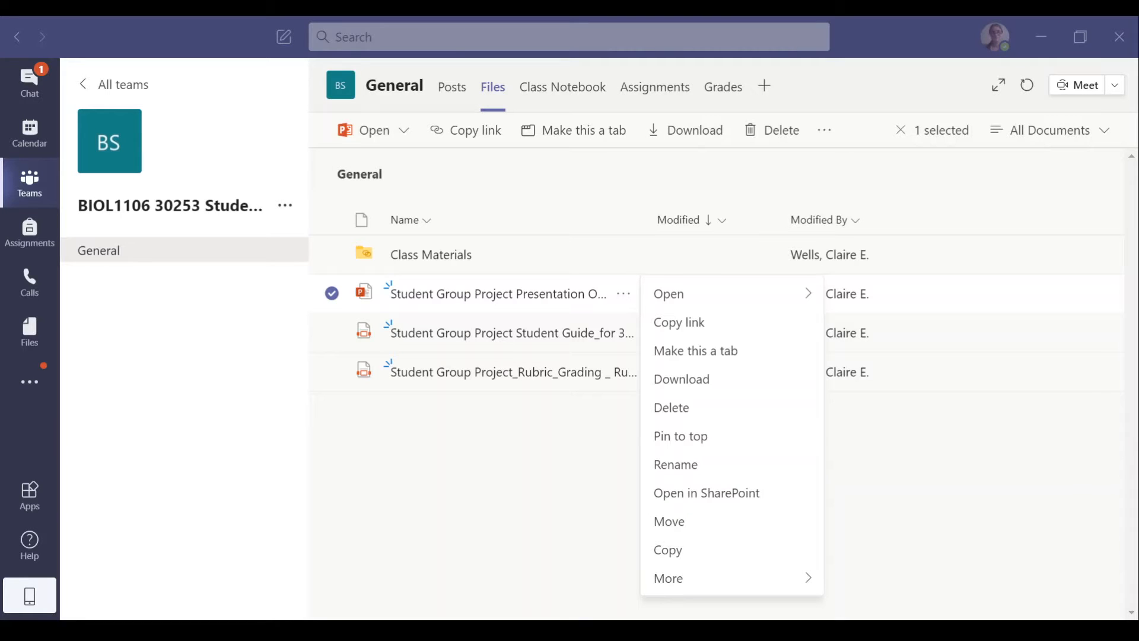
{"action": "left_click", "coordinate": [709, 494]}
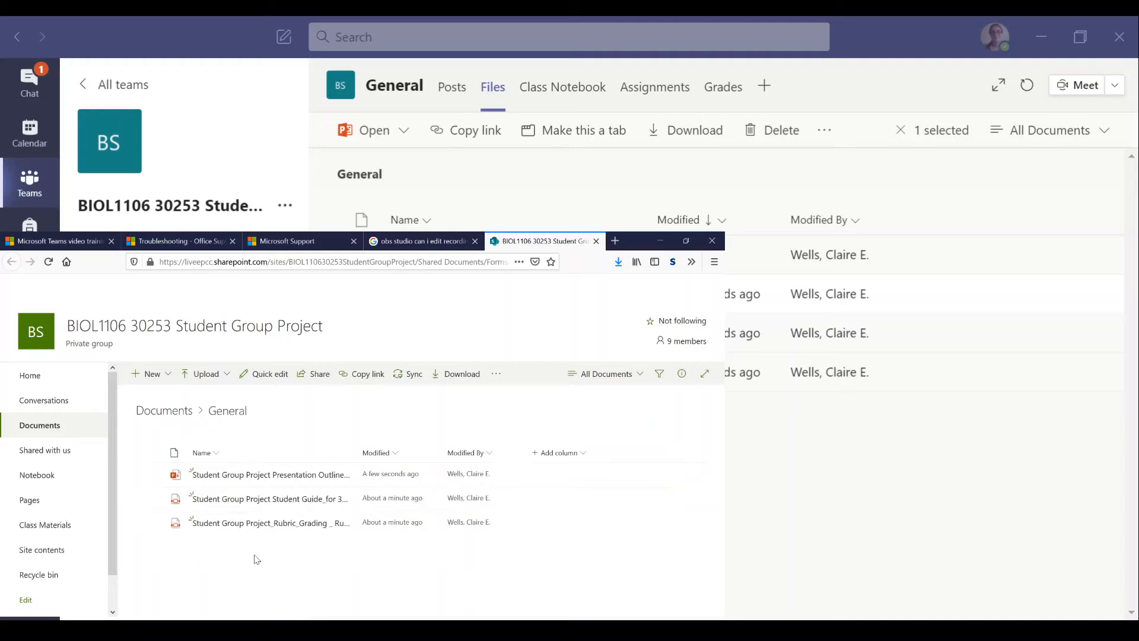
{"action": "mouse_move", "coordinate": [262, 479]}
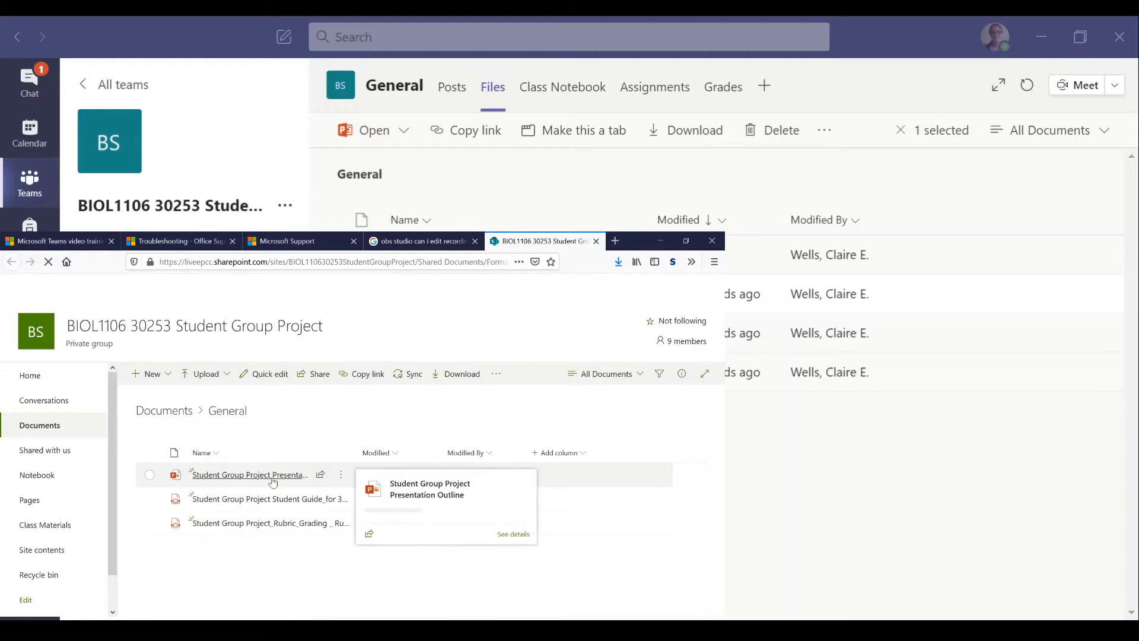
{"action": "left_click", "coordinate": [342, 476]}
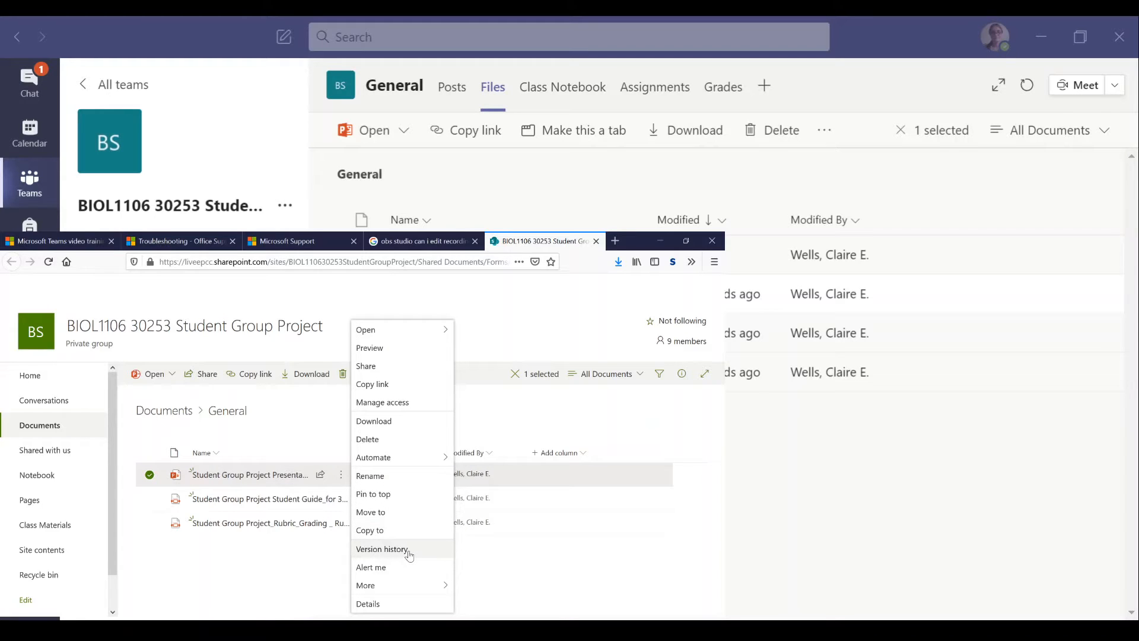
{"action": "left_click", "coordinate": [408, 556]}
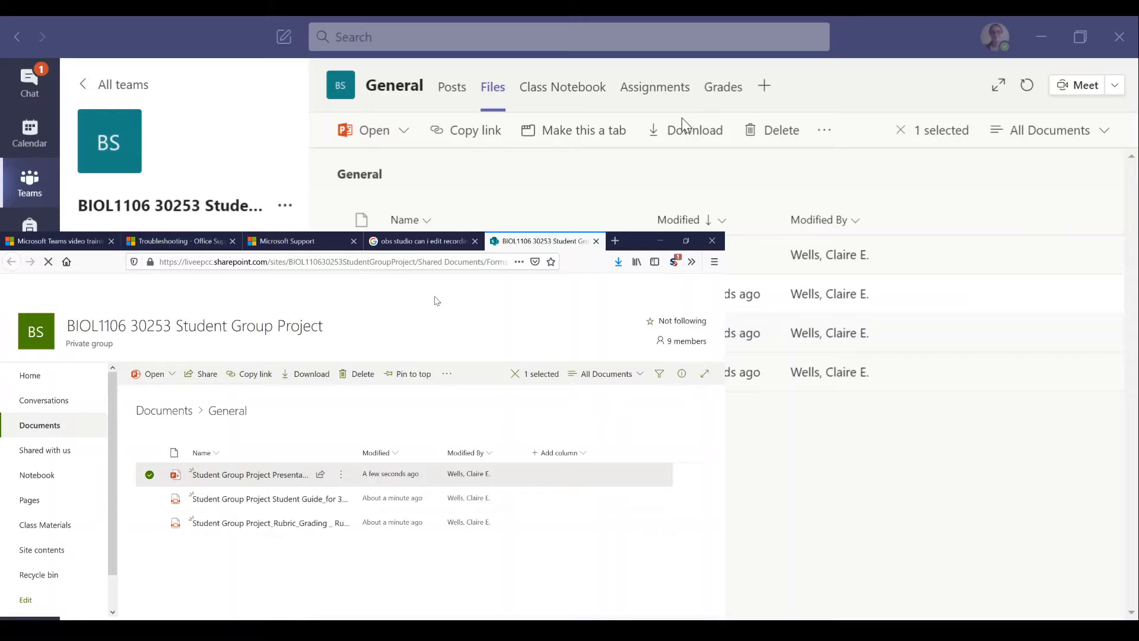
{"action": "left_click", "coordinate": [666, 240]}
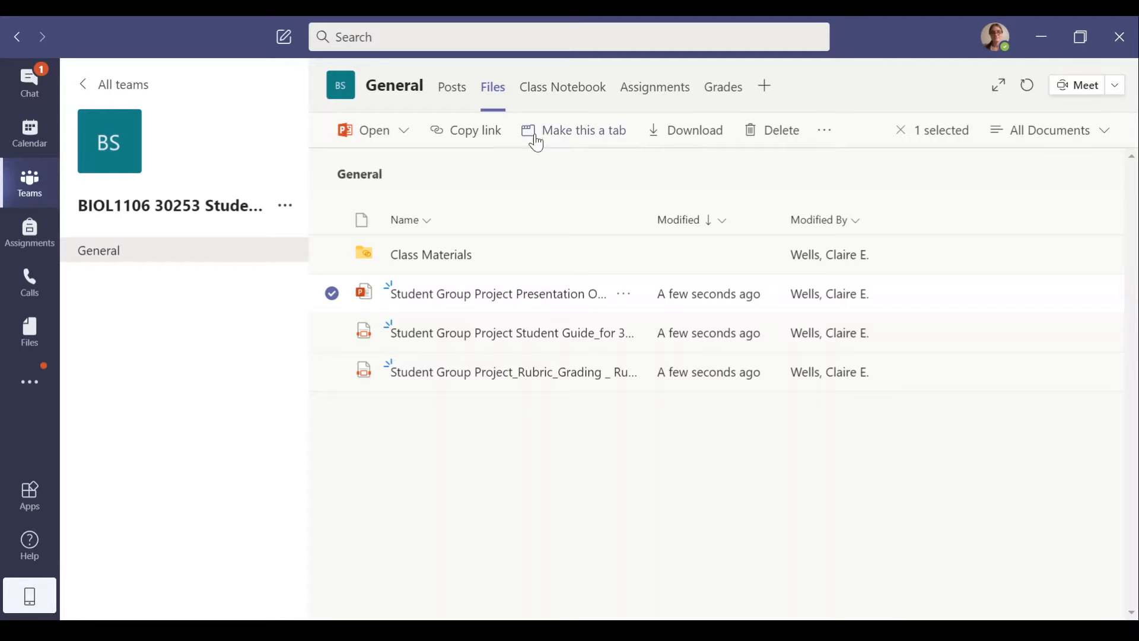
- Start setting up a OneNote Class Notebook from existing notebook content and review the sections and permissions it provides
{"action": "left_click", "coordinate": [565, 105]}
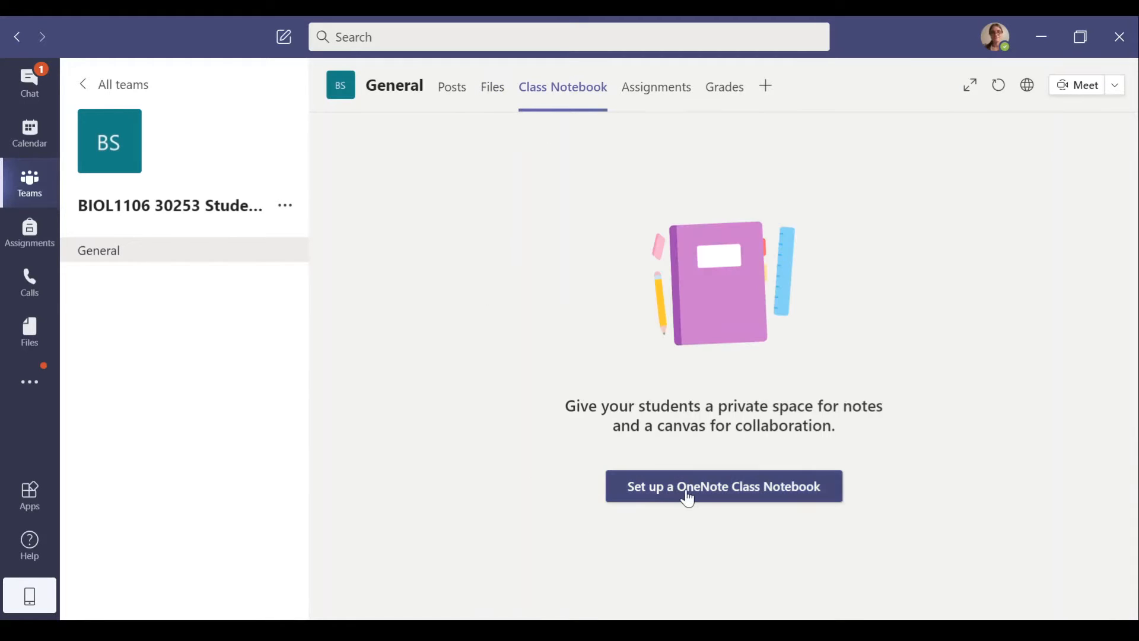
{"action": "left_click", "coordinate": [688, 497]}
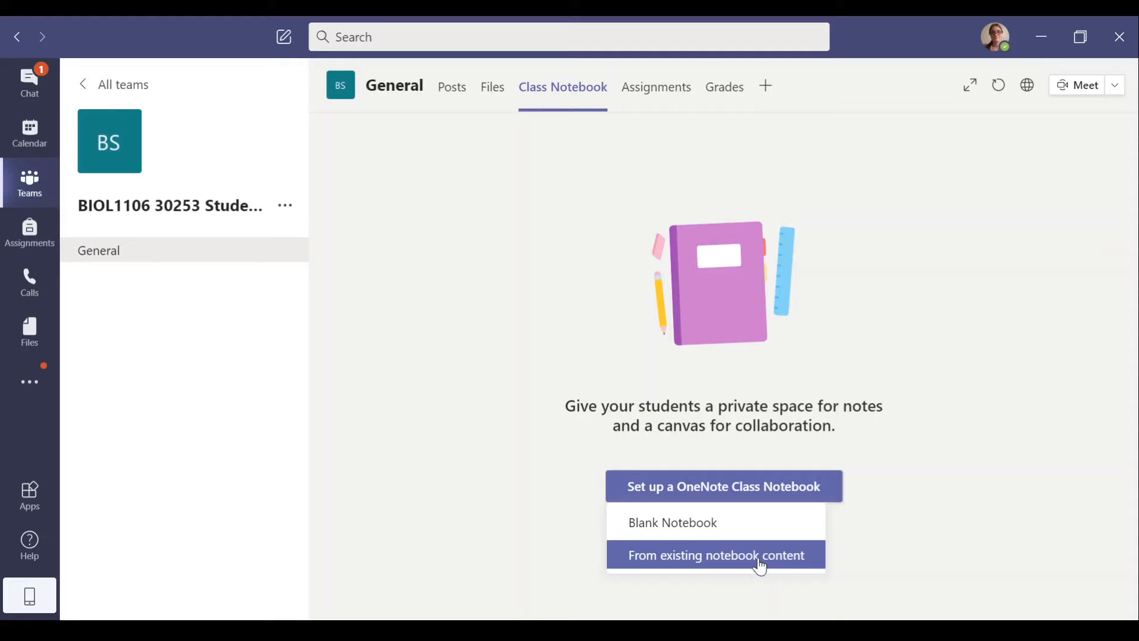
{"action": "left_click", "coordinate": [718, 557]}
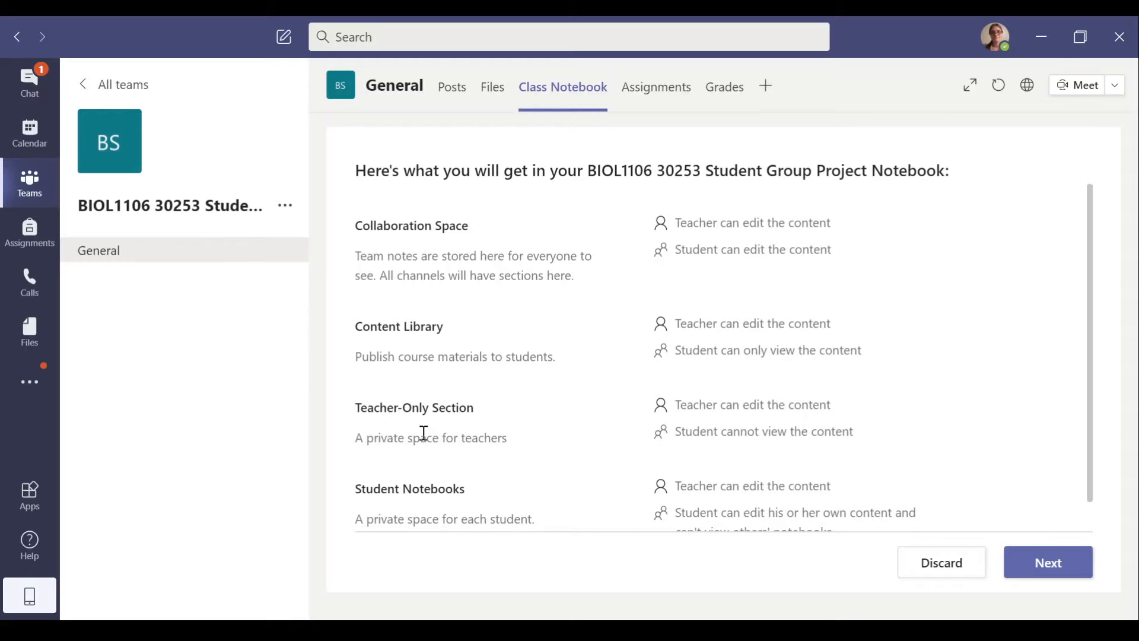
{"action": "scroll", "coordinate": [419, 437], "scroll_direction": "down", "scroll_amount": 1}
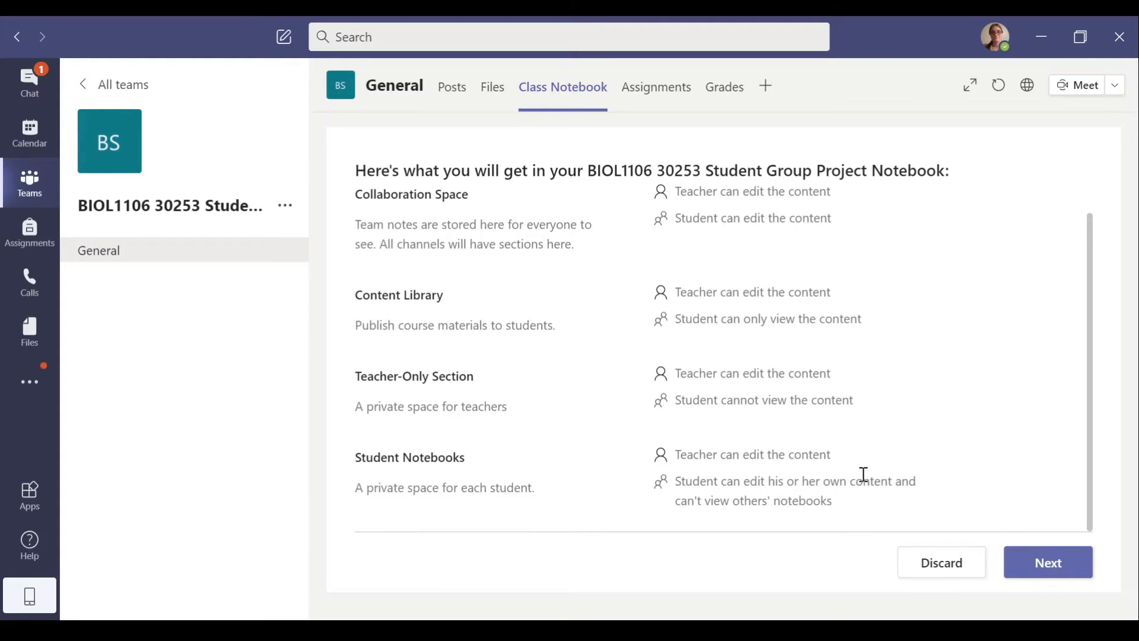
{"action": "left_click", "coordinate": [1039, 556]}
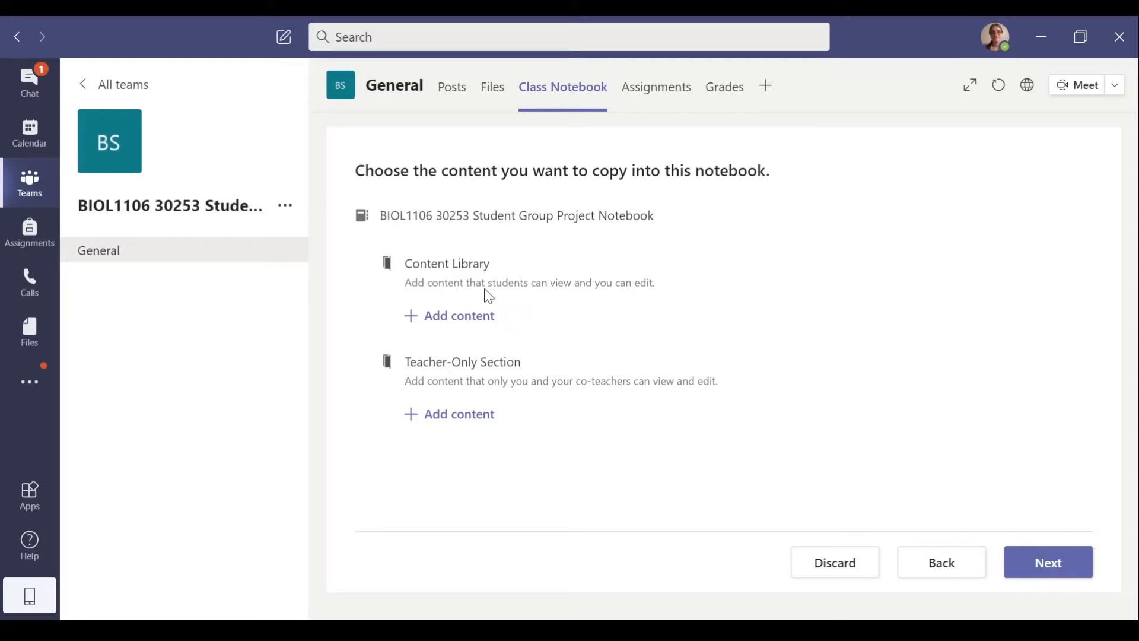
- Add the Untitled Section from the BIOL1106 30249 Student Group Projects Notebook's content library to the new notebook's Content Library
{"action": "left_click", "coordinate": [456, 322]}
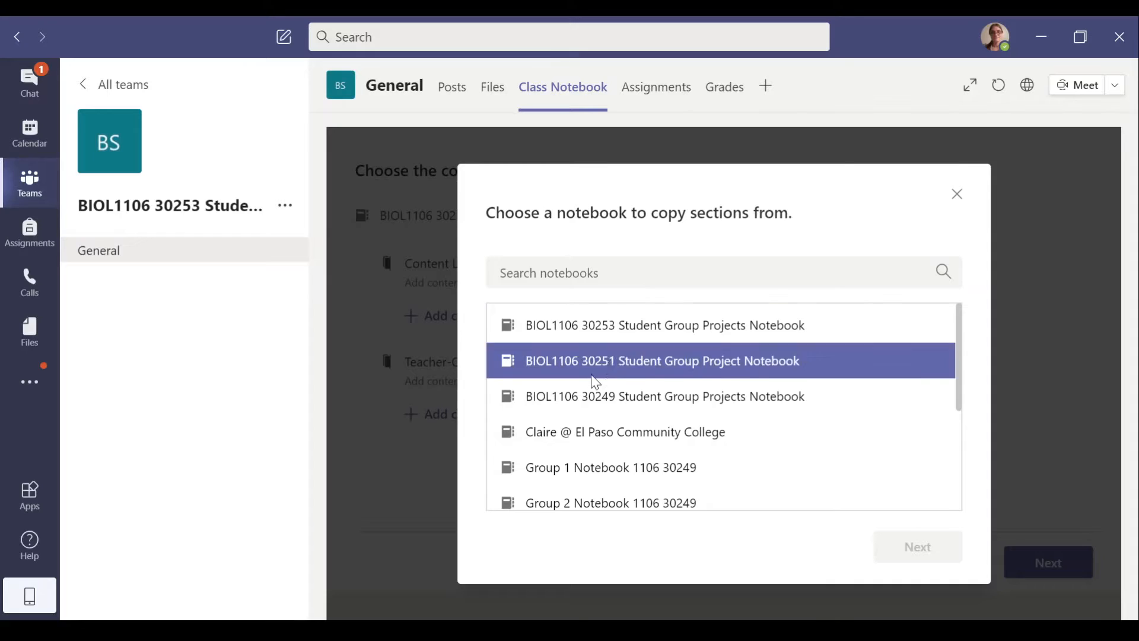
{"action": "left_click", "coordinate": [627, 398]}
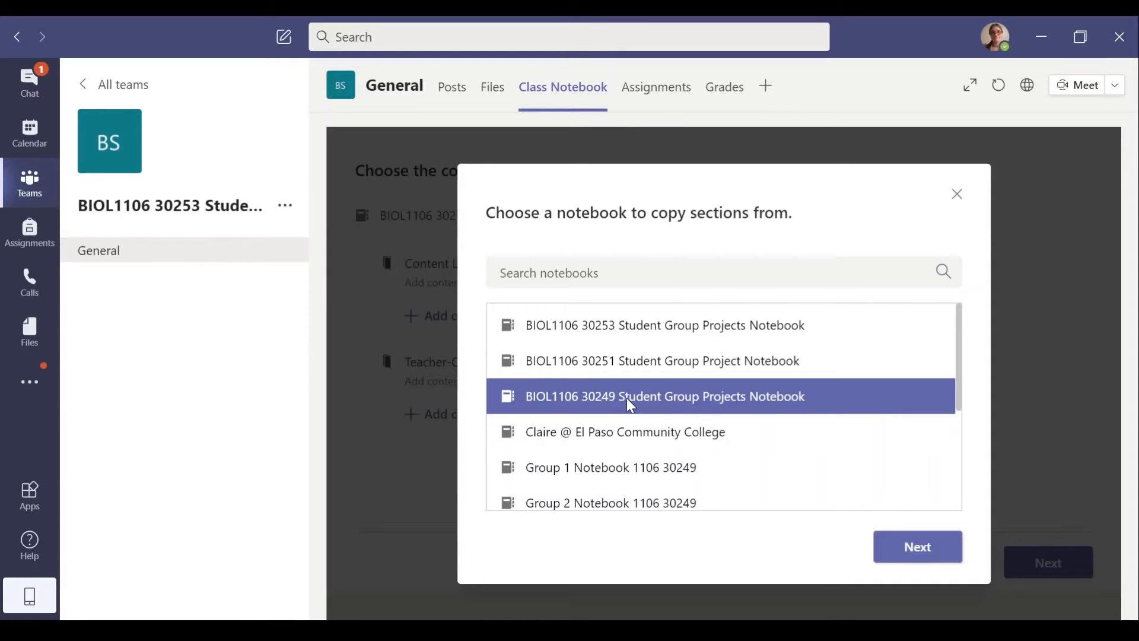
{"action": "left_click", "coordinate": [912, 556]}
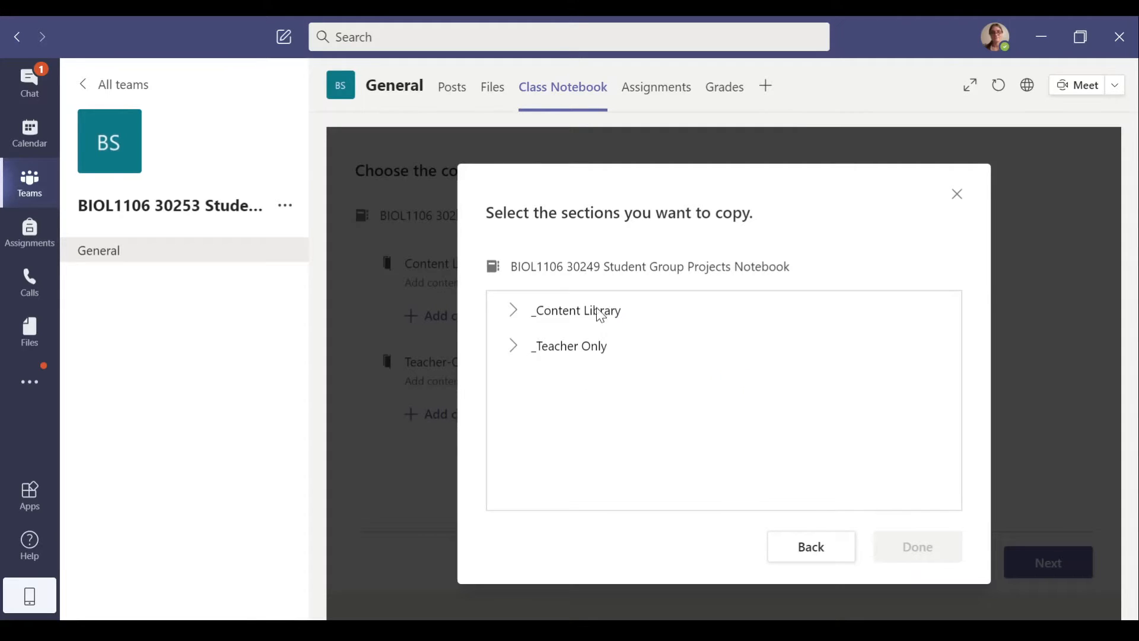
{"action": "left_click", "coordinate": [514, 312]}
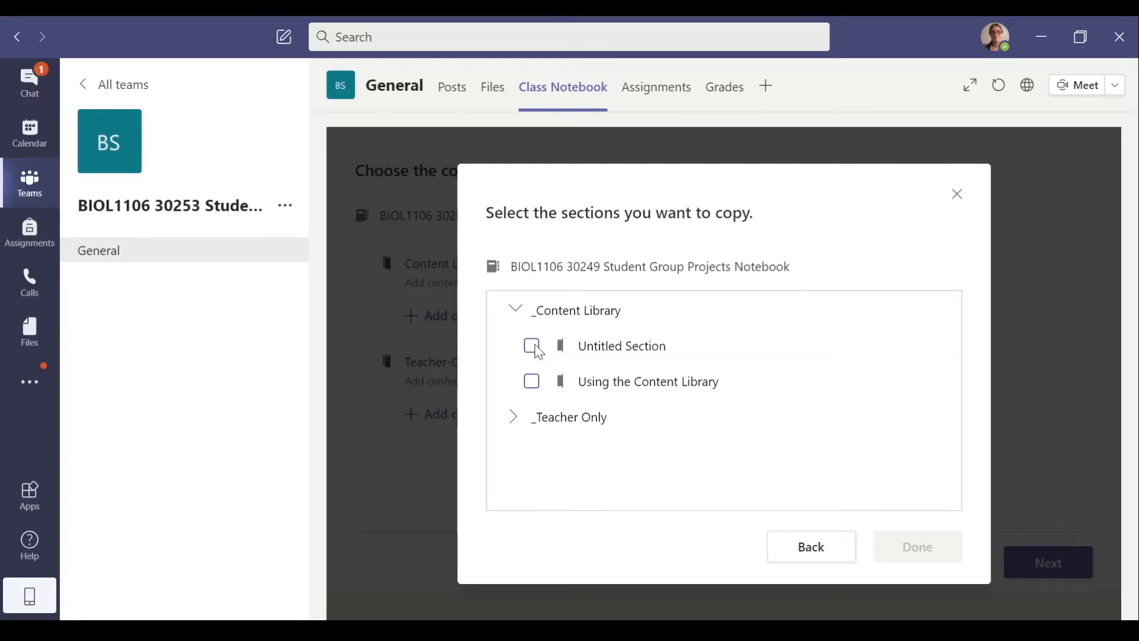
{"action": "left_click", "coordinate": [531, 346]}
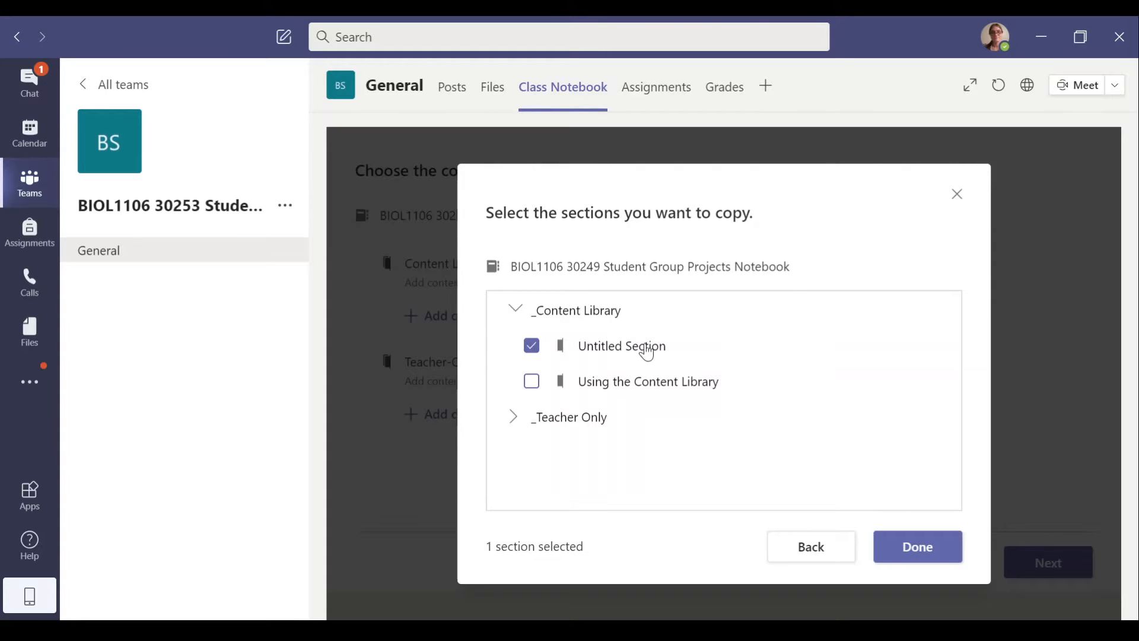
{"action": "left_click", "coordinate": [908, 552]}
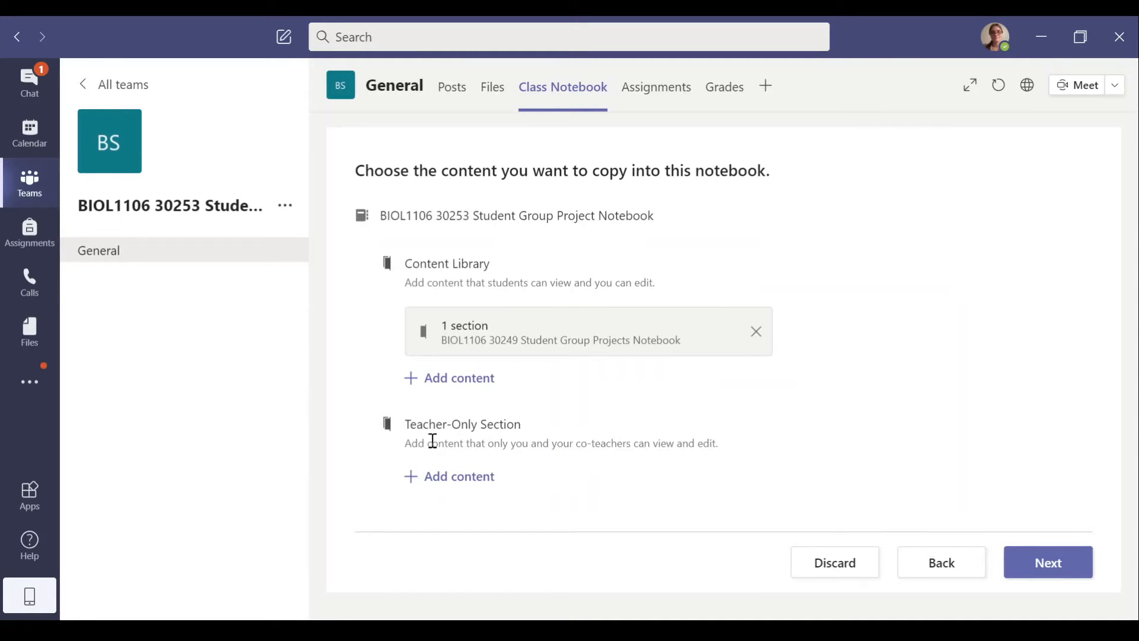
- Continue to the student private space setup and remove the suggested Quizzes, Homework, Class Notes and Handouts sections
{"action": "left_click", "coordinate": [1047, 576]}
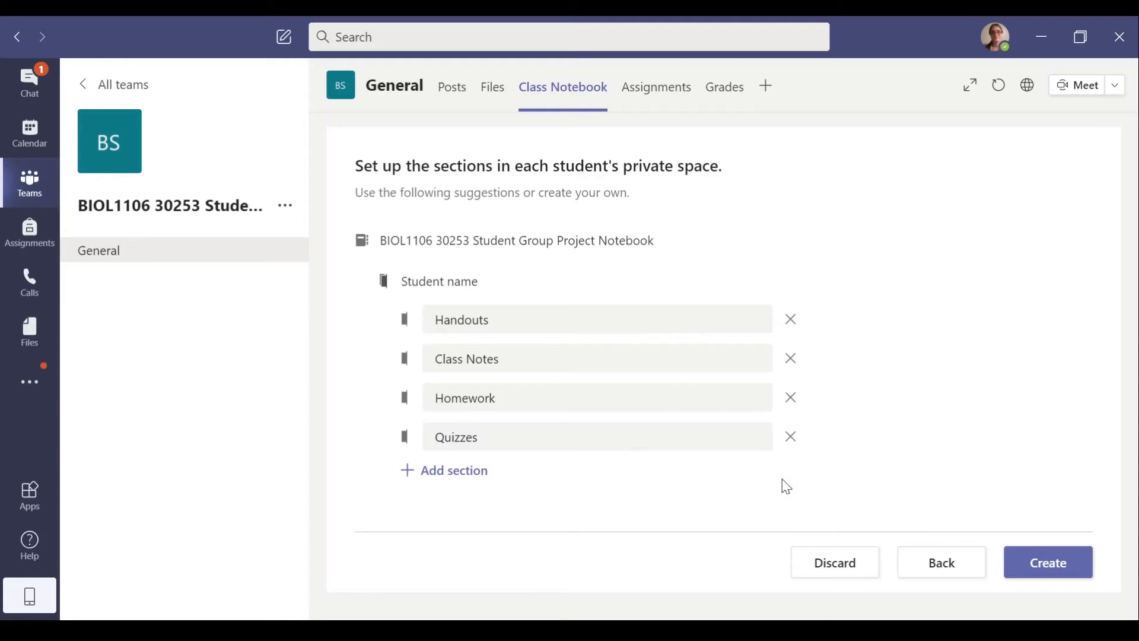
{"action": "left_click", "coordinate": [793, 443]}
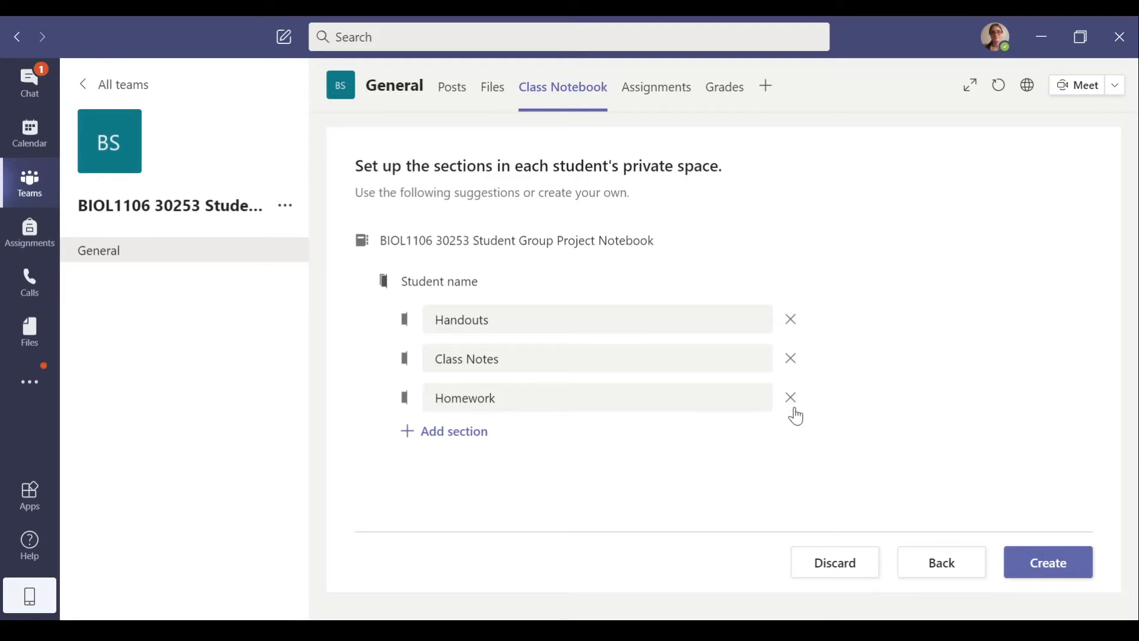
{"action": "left_click", "coordinate": [792, 404]}
{"action": "left_click", "coordinate": [792, 367]}
{"action": "left_click", "coordinate": [792, 333]}
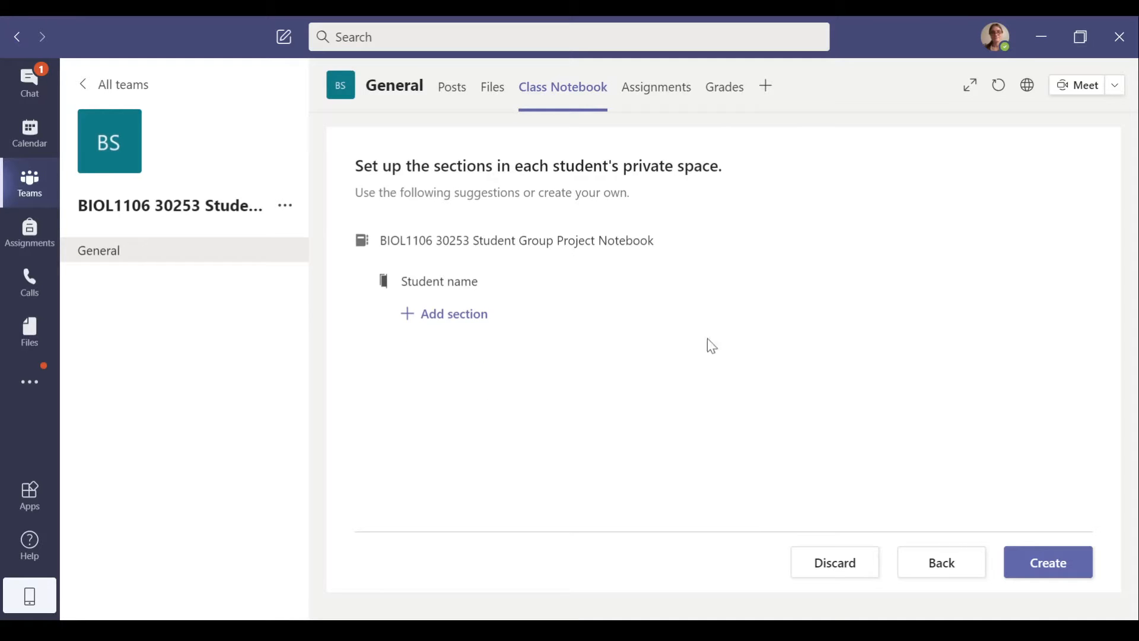
- Add a "My Project Notes" section to each student's private space and create the Class Notebook
{"action": "left_click", "coordinate": [444, 315]}
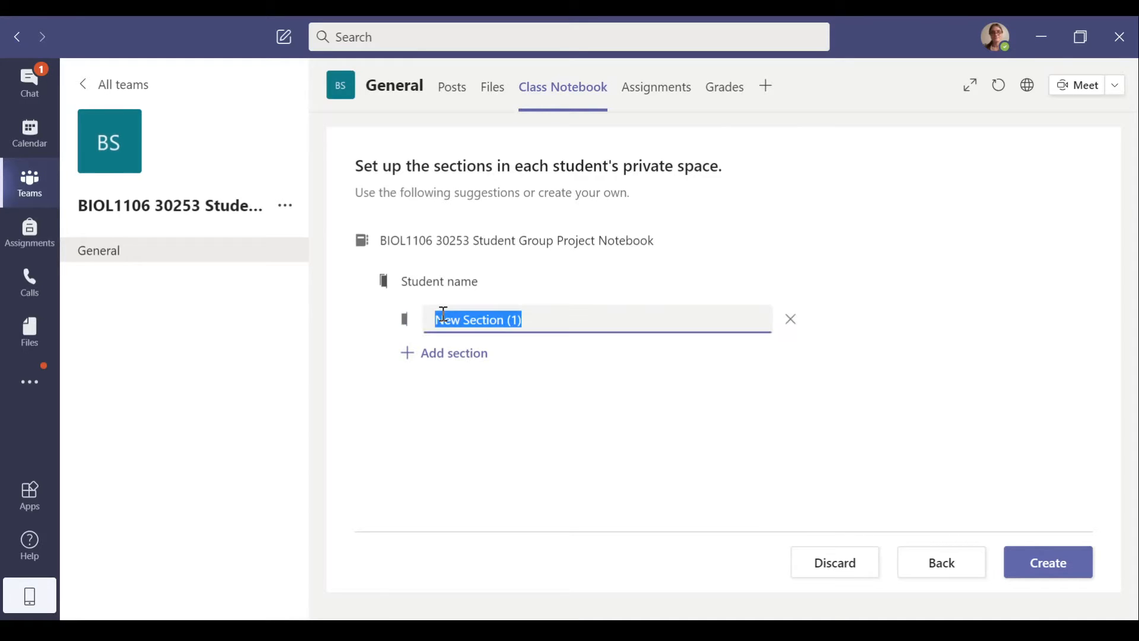
{"action": "type", "text": "My Projec"}
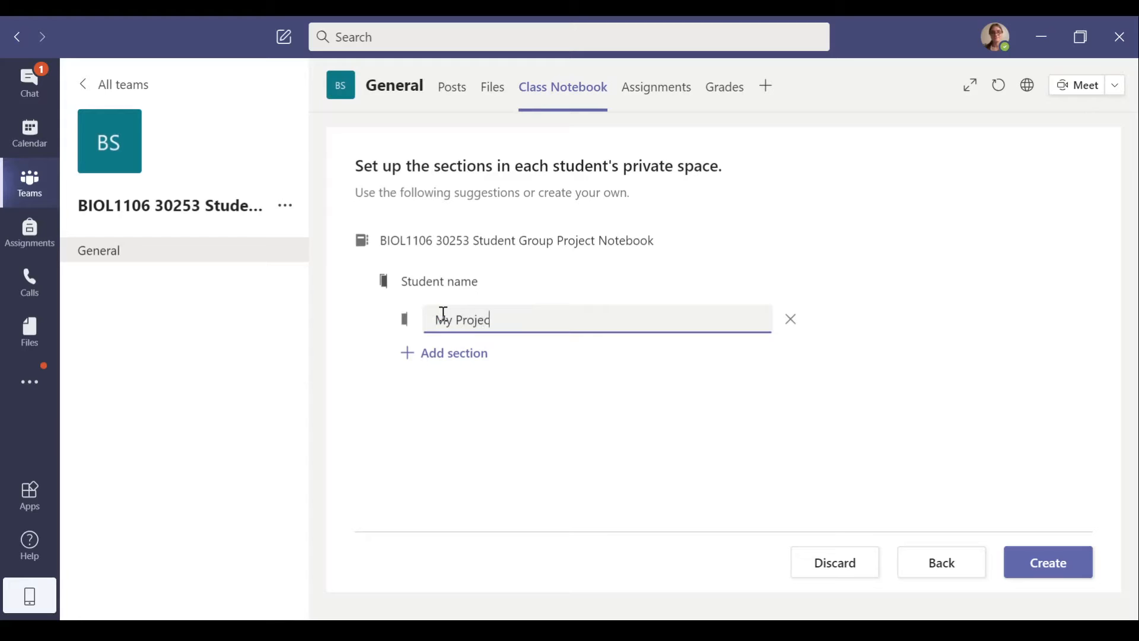
{"action": "type", "text": "t Notes"}
{"action": "left_click", "coordinate": [1039, 561]}
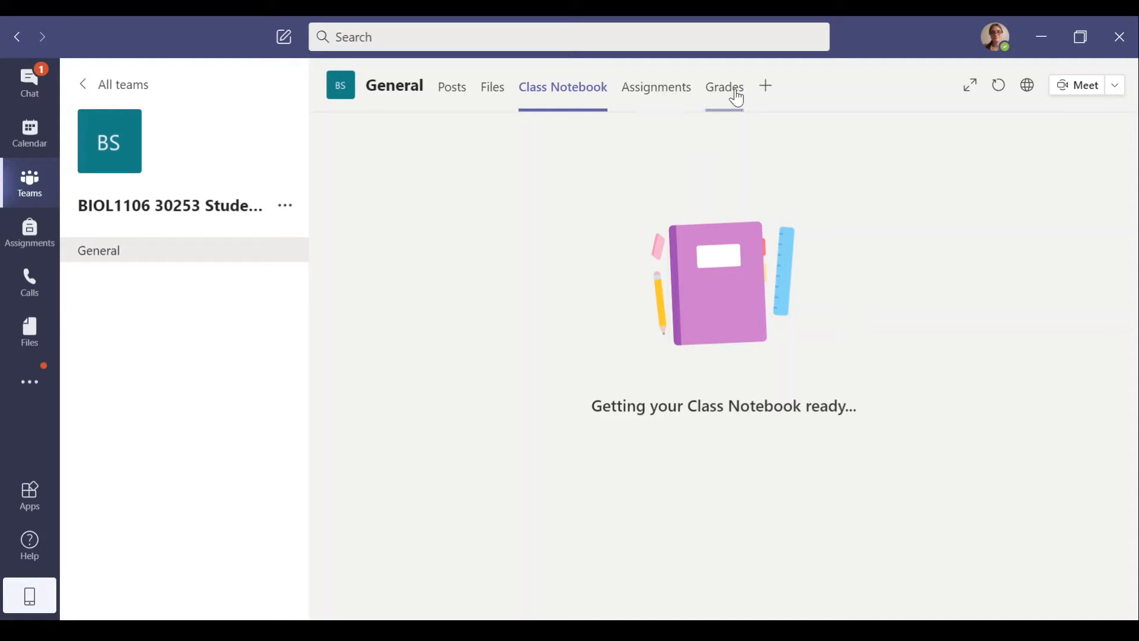
- Look over the General channel's Assignments and Grades pages, ending on Assignments
{"action": "left_click", "coordinate": [661, 95]}
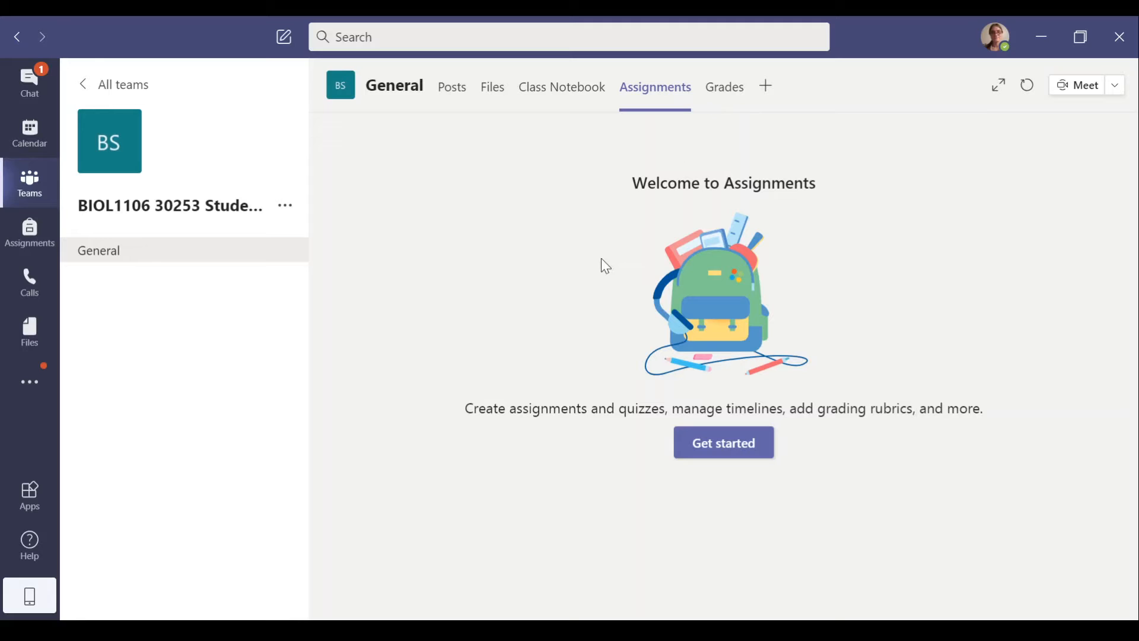
{"action": "left_click", "coordinate": [727, 89]}
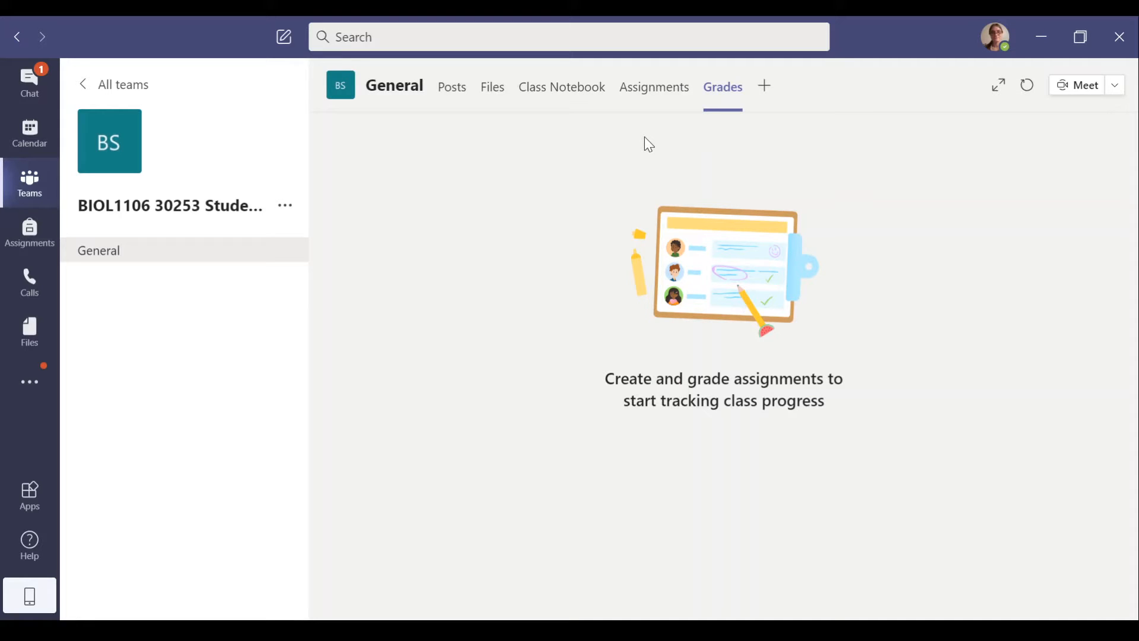
{"action": "left_click", "coordinate": [656, 105]}
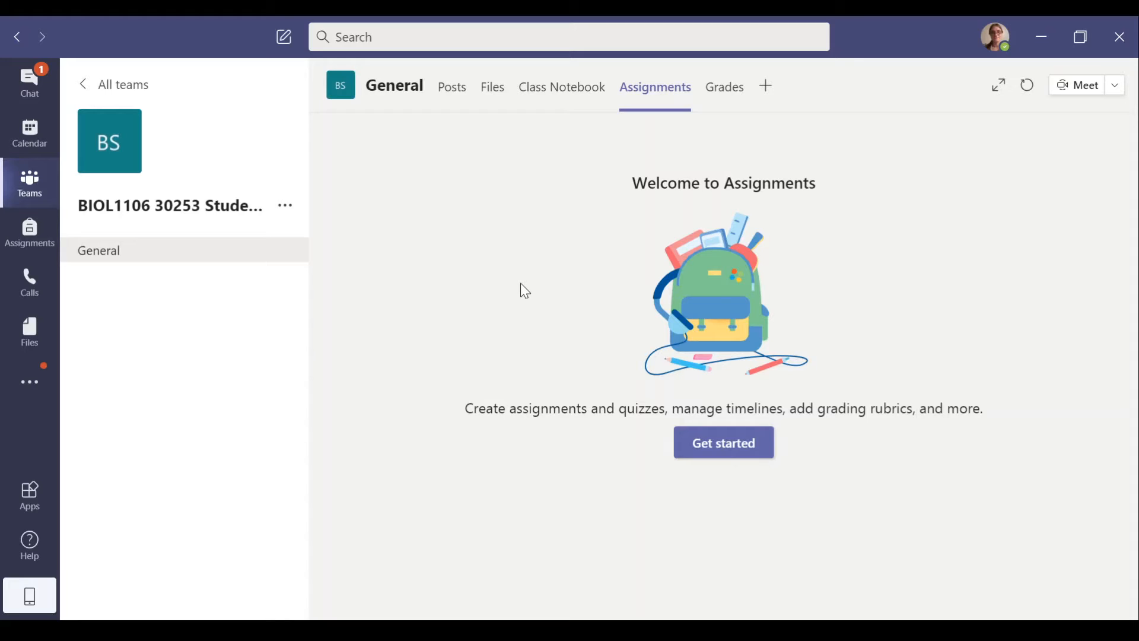
- Open the new Class Notebook and read through its "Welcome to Class Notebook" page
{"action": "left_click", "coordinate": [553, 113]}
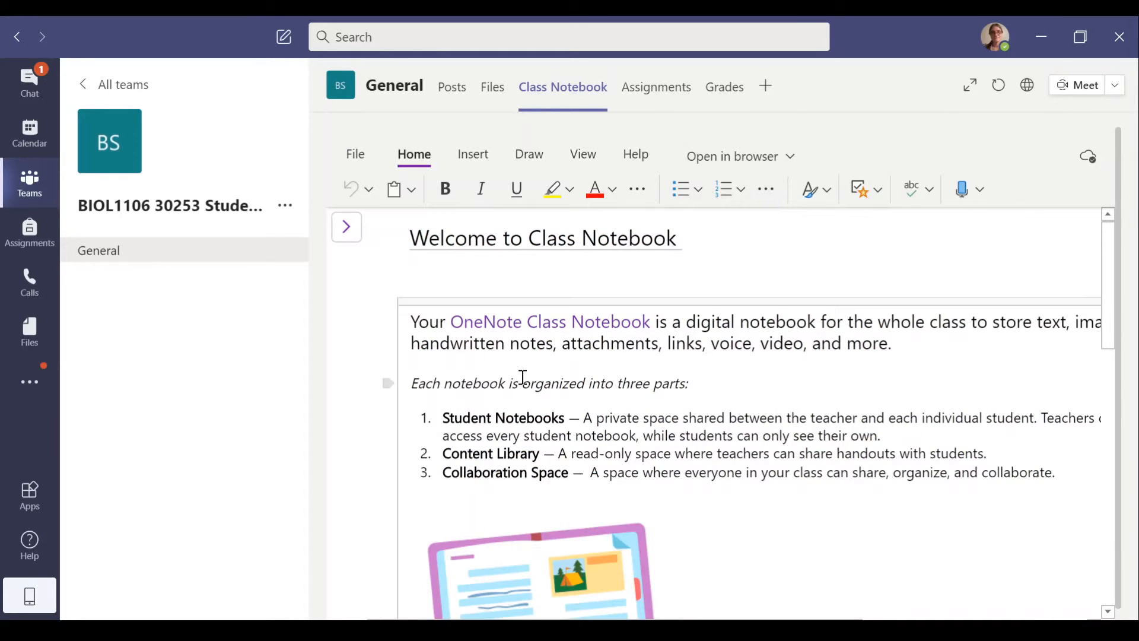
{"action": "scroll", "coordinate": [522, 376], "scroll_direction": "down", "scroll_amount": 5}
{"action": "scroll", "coordinate": [523, 377], "scroll_direction": "down", "scroll_amount": 6}
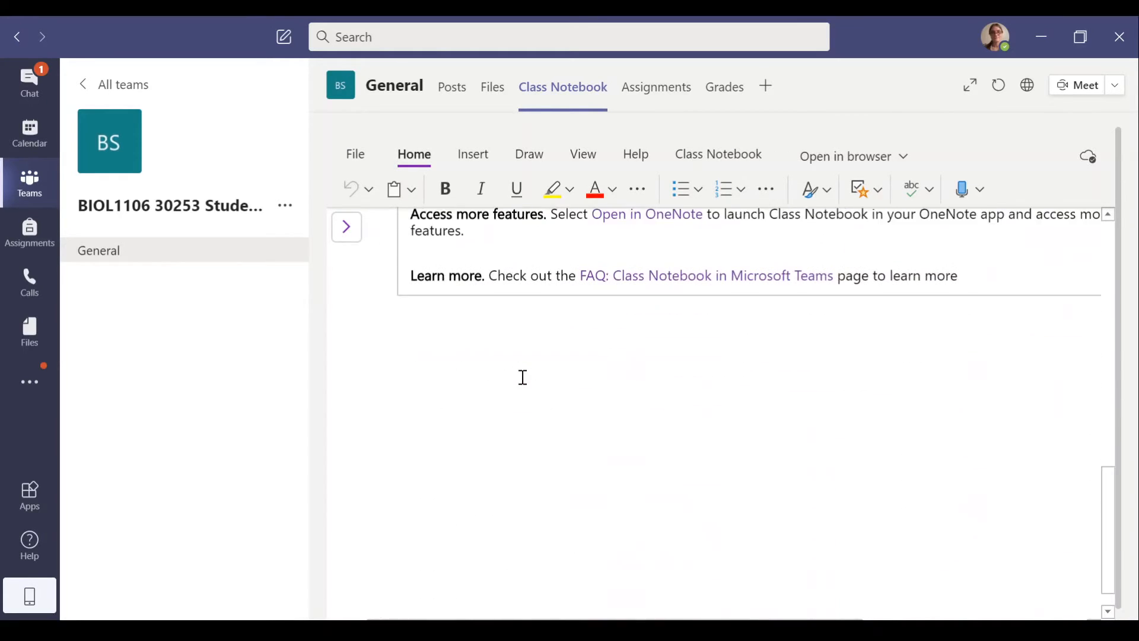
{"action": "scroll", "coordinate": [522, 377], "scroll_direction": "up", "scroll_amount": 12}
{"action": "scroll", "coordinate": [523, 378], "scroll_direction": "down", "scroll_amount": 10}
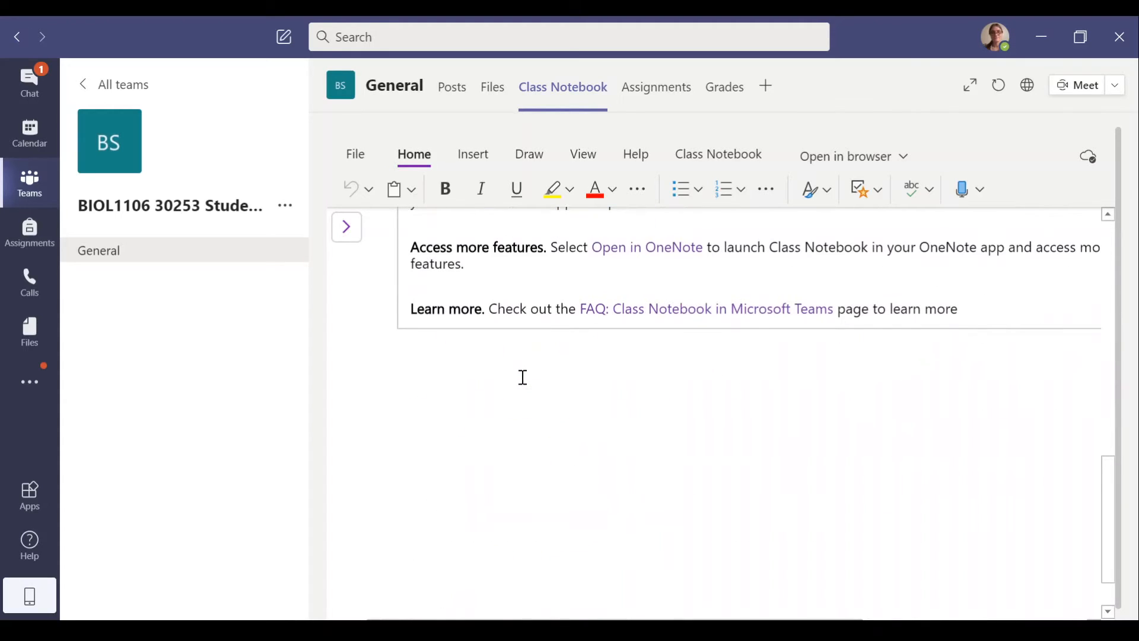
{"action": "scroll", "coordinate": [520, 376], "scroll_direction": "up", "scroll_amount": 10}
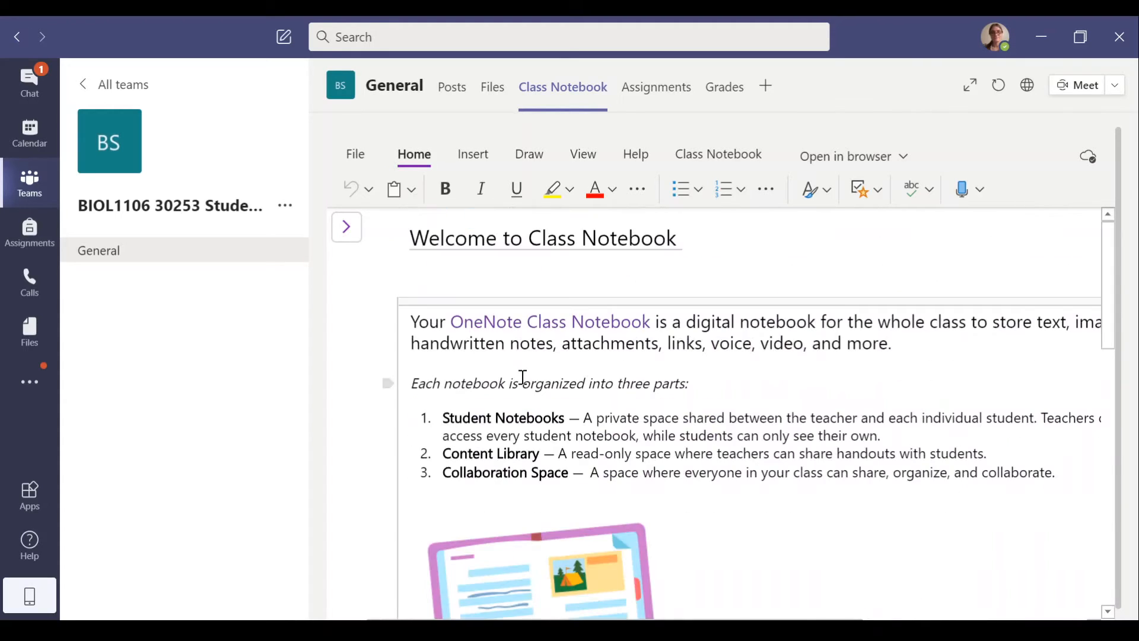
- Show the notebook's sections and view the FAQ page, the Collaboration Space guide and the Content Library's copied Practice Section
{"action": "left_click", "coordinate": [347, 228]}
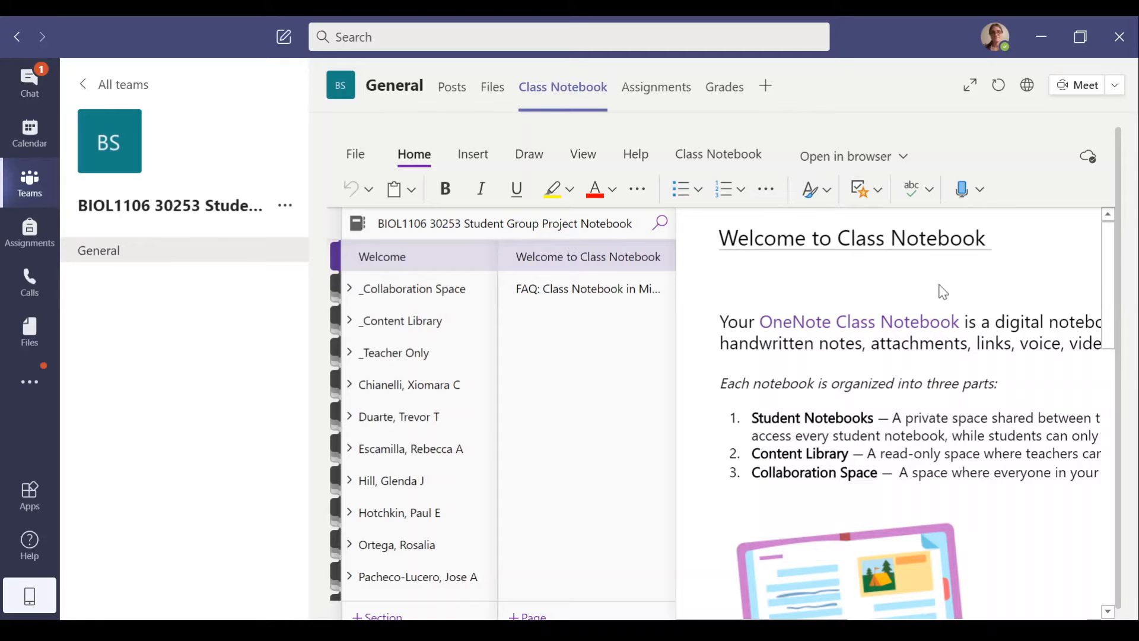
{"action": "left_click", "coordinate": [551, 299]}
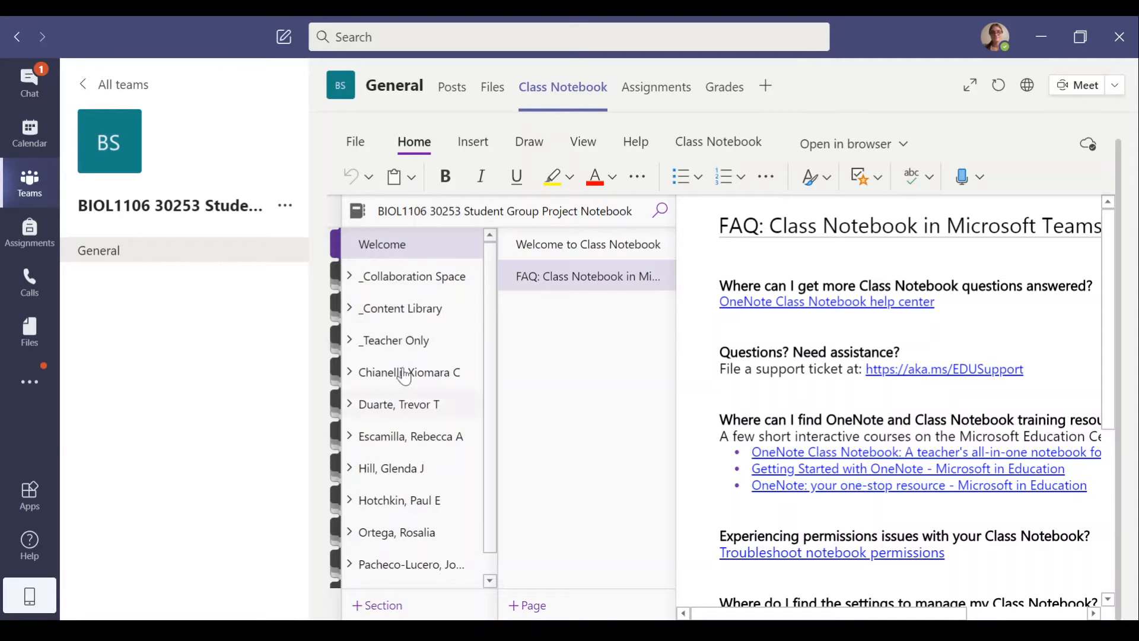
{"action": "left_click", "coordinate": [392, 288]}
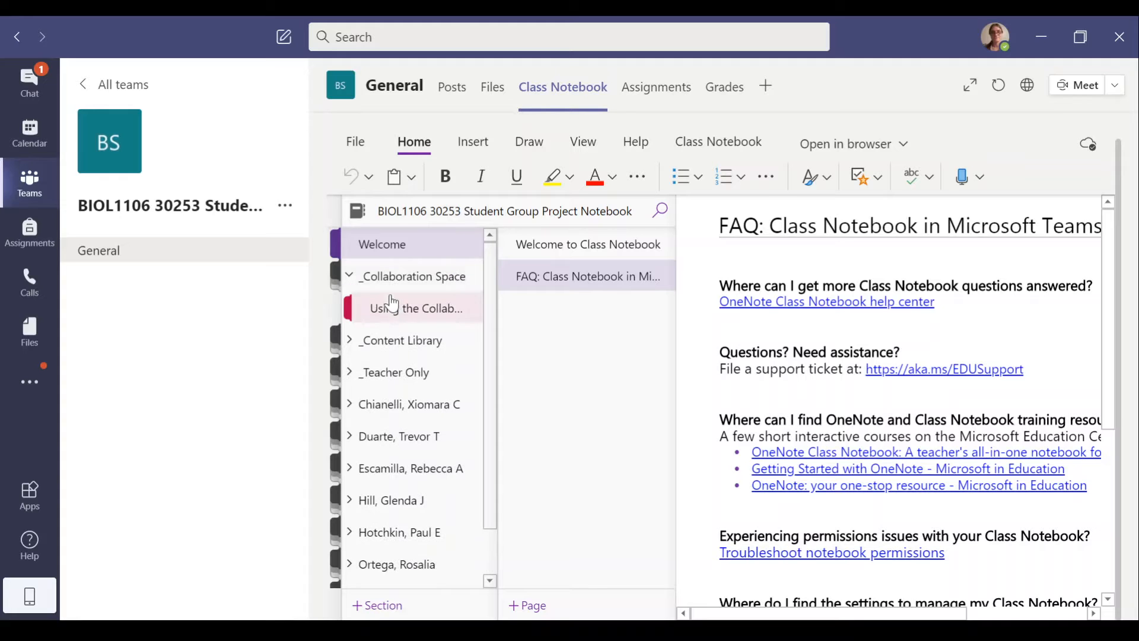
{"action": "left_click", "coordinate": [399, 317]}
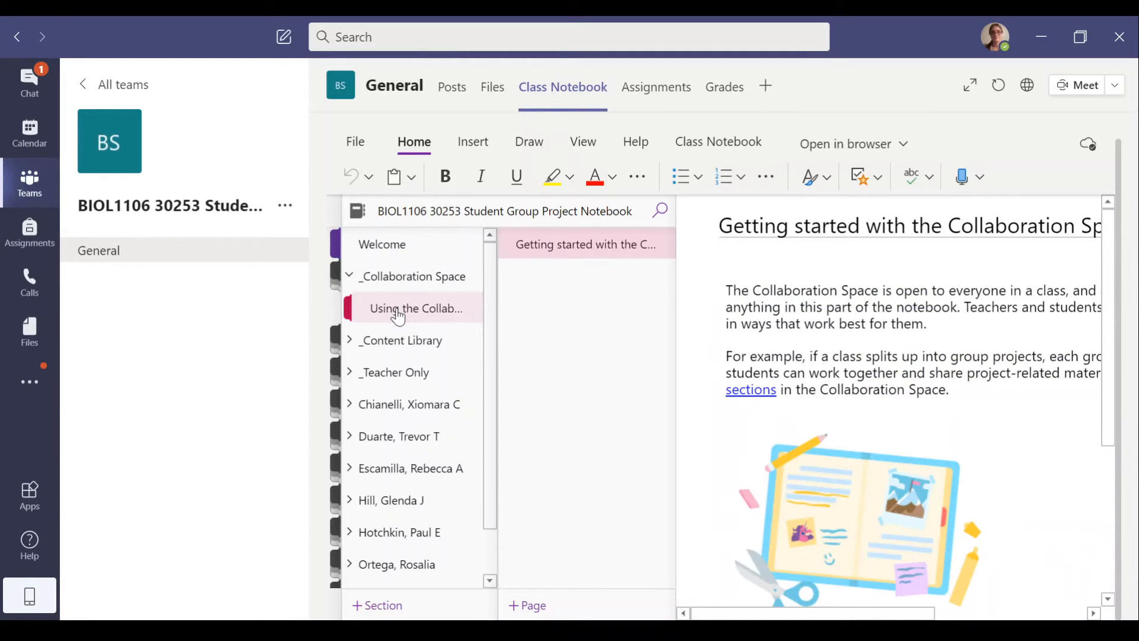
{"action": "left_click", "coordinate": [380, 354]}
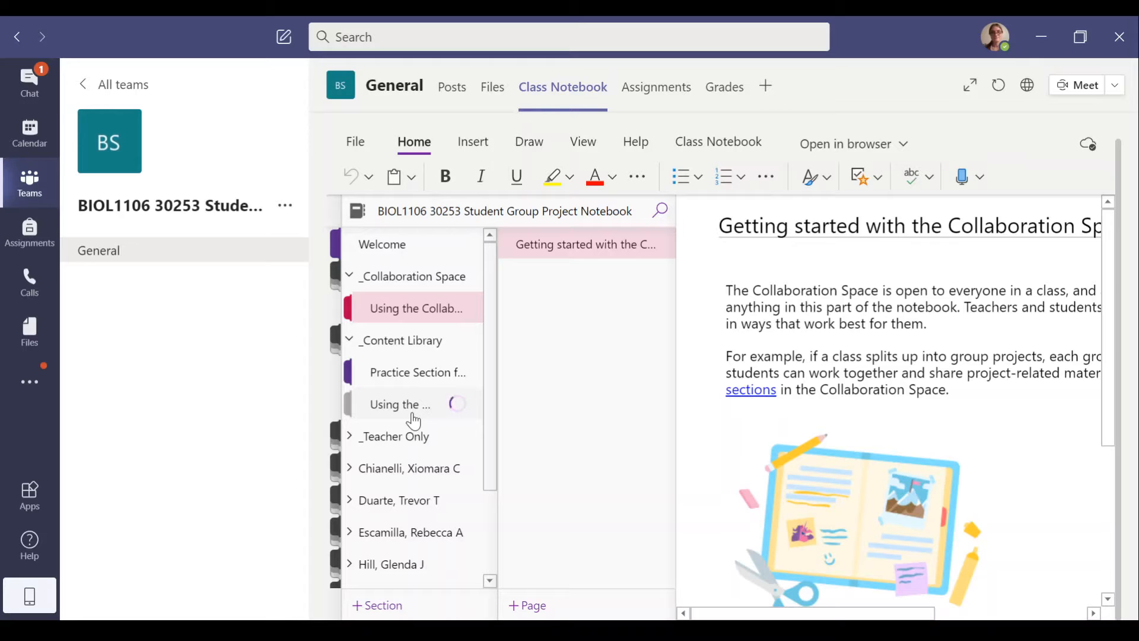
{"action": "left_click", "coordinate": [396, 385]}
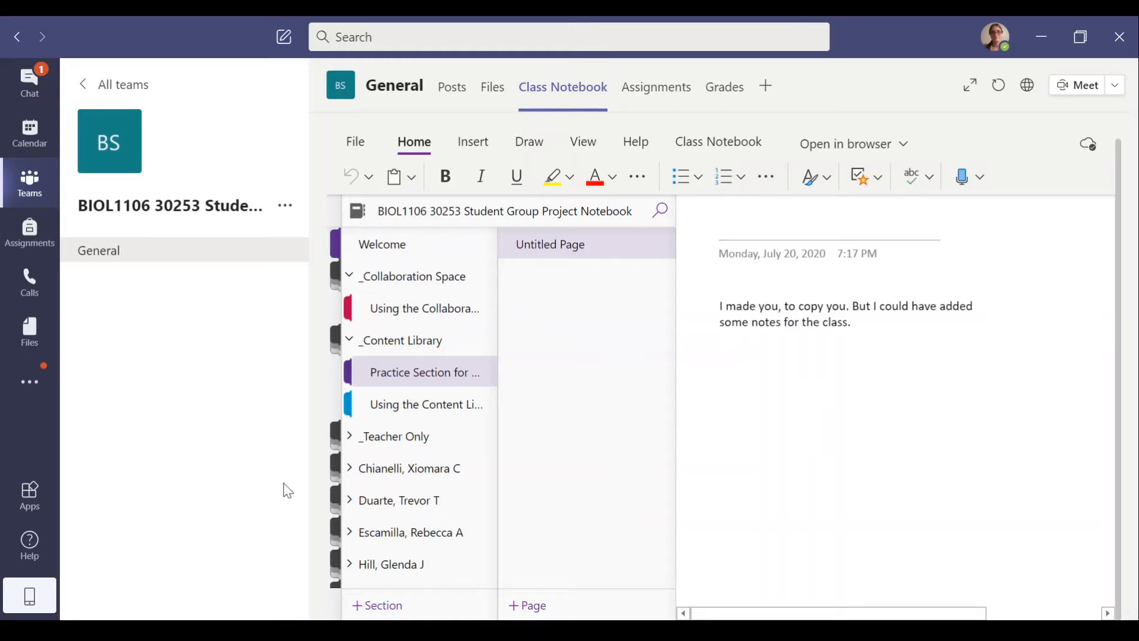
- Expand the Teacher Only group and the first student's notebook, and view that student's My Project Notes section
{"action": "left_click", "coordinate": [373, 449]}
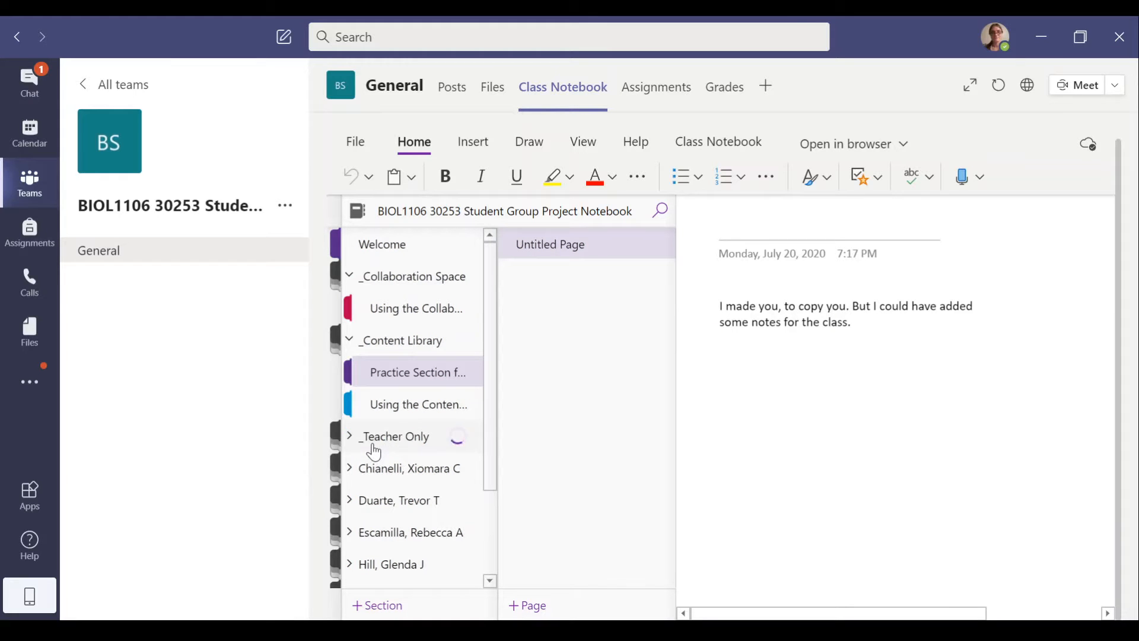
{"action": "scroll", "coordinate": [373, 452], "scroll_direction": "down", "scroll_amount": 2}
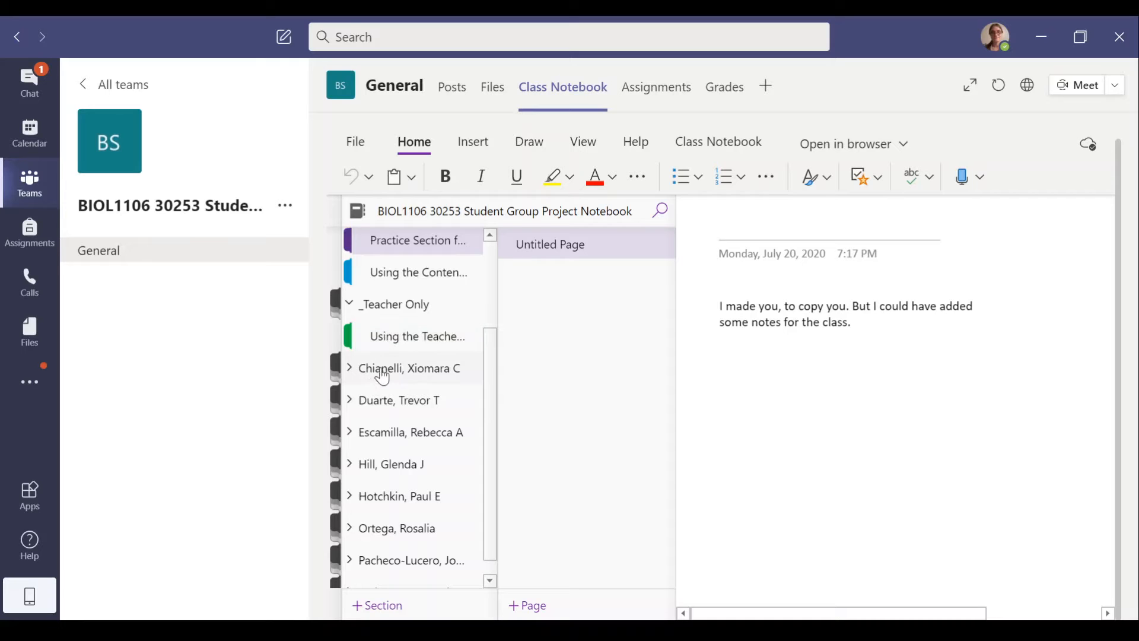
{"action": "scroll", "coordinate": [388, 569], "scroll_direction": "down", "scroll_amount": 1}
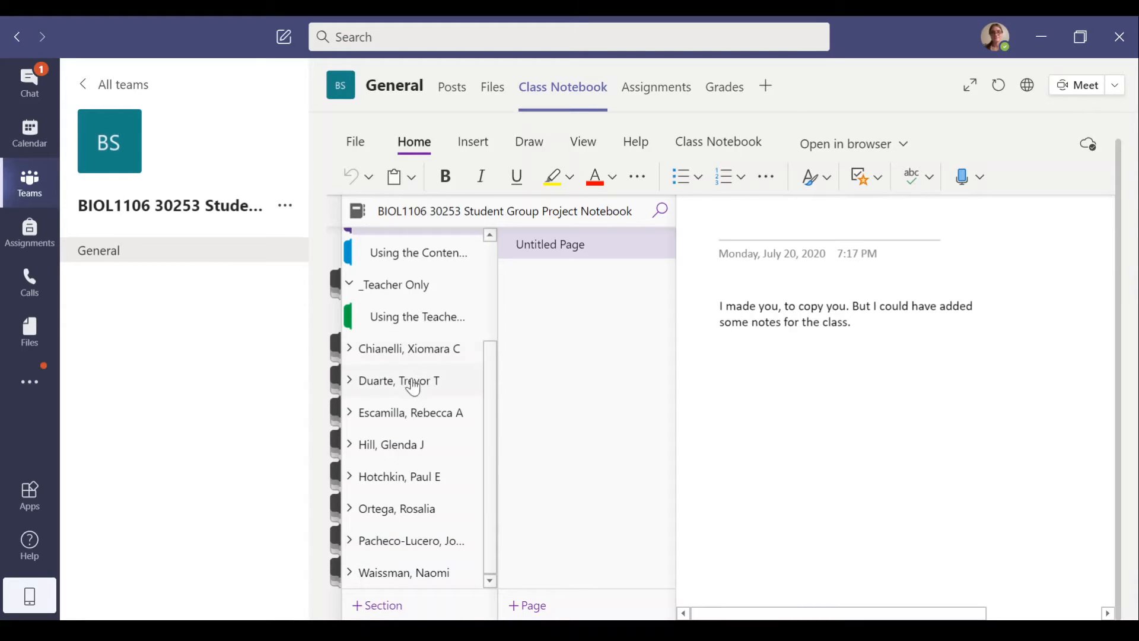
{"action": "left_click", "coordinate": [388, 355]}
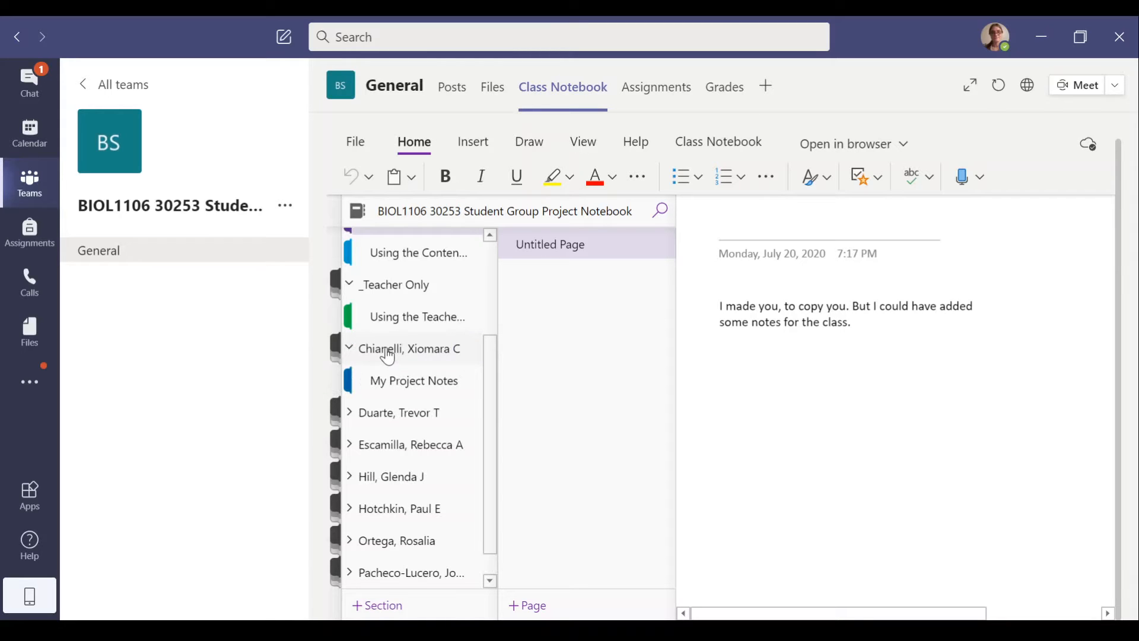
{"action": "left_click", "coordinate": [395, 390]}
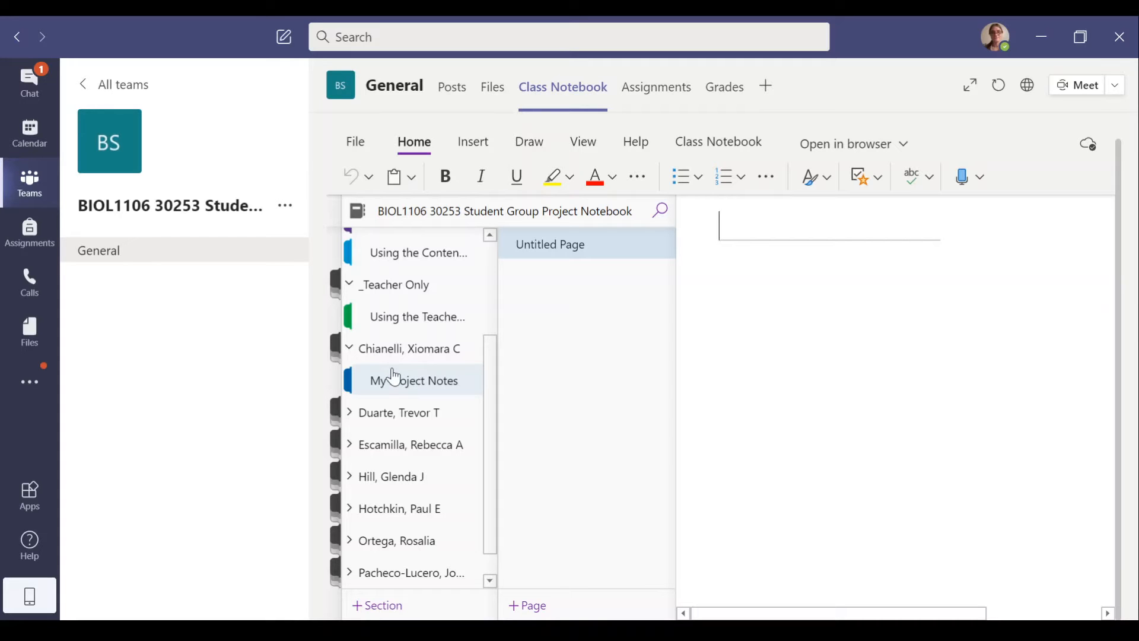
- Collapse the first student's notebook and the Teacher Only, Content Library and Collaboration Space groups
{"action": "left_click", "coordinate": [349, 348]}
{"action": "left_click", "coordinate": [350, 284]}
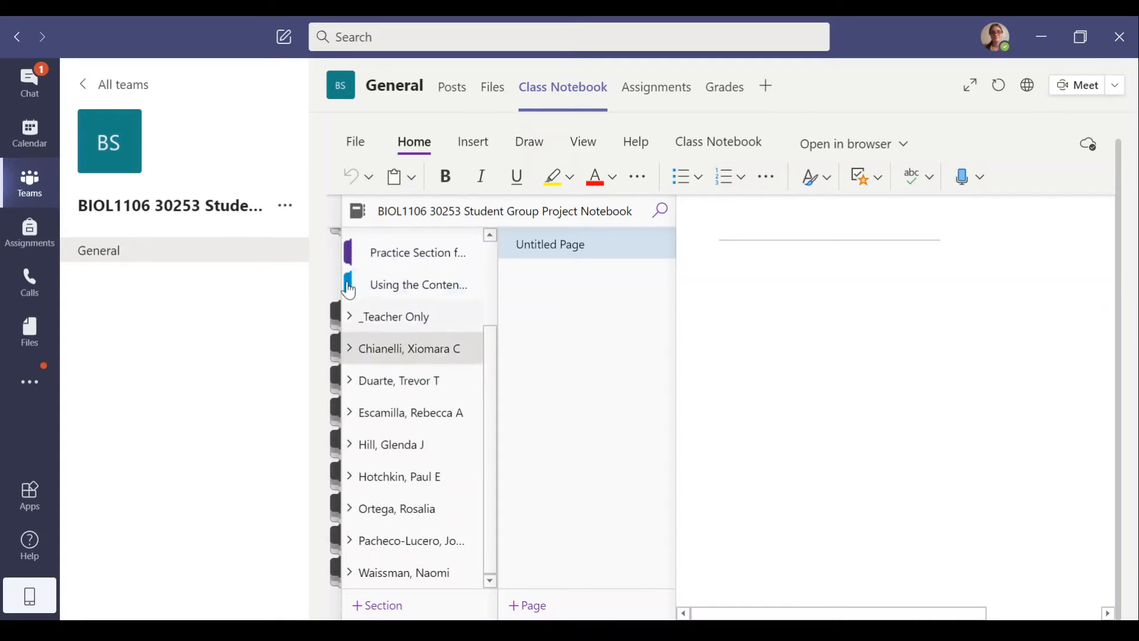
{"action": "scroll", "coordinate": [349, 291], "scroll_direction": "up", "scroll_amount": 3}
{"action": "left_click", "coordinate": [351, 349]}
{"action": "left_click", "coordinate": [352, 273]}
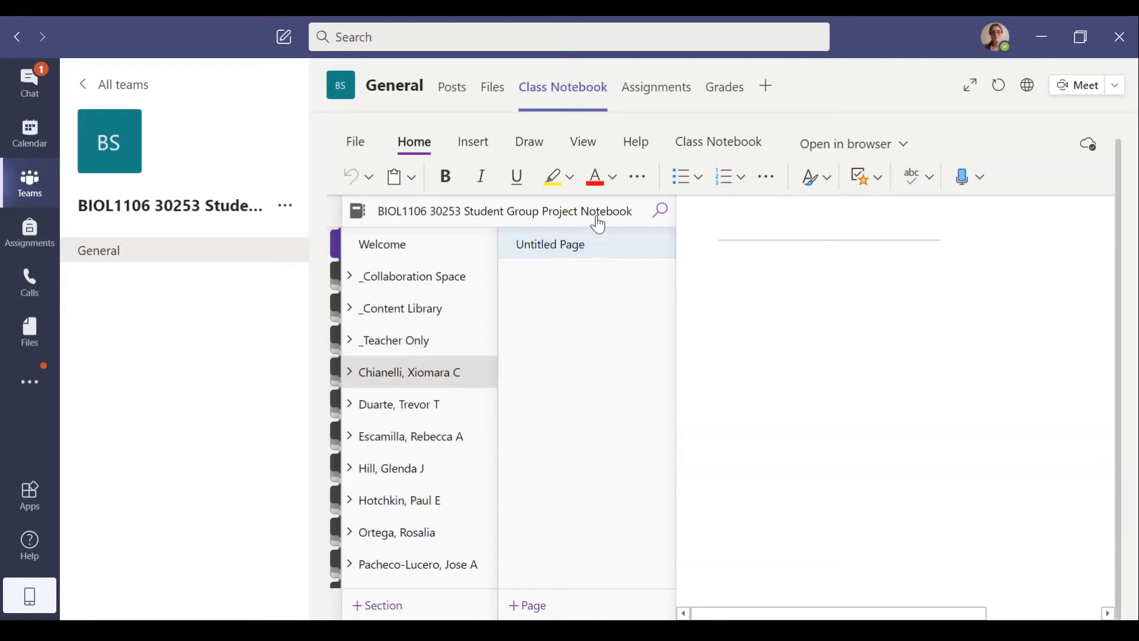
- Start a new formatted post in the General channel and set its type to Announcement
{"action": "left_click", "coordinate": [452, 92]}
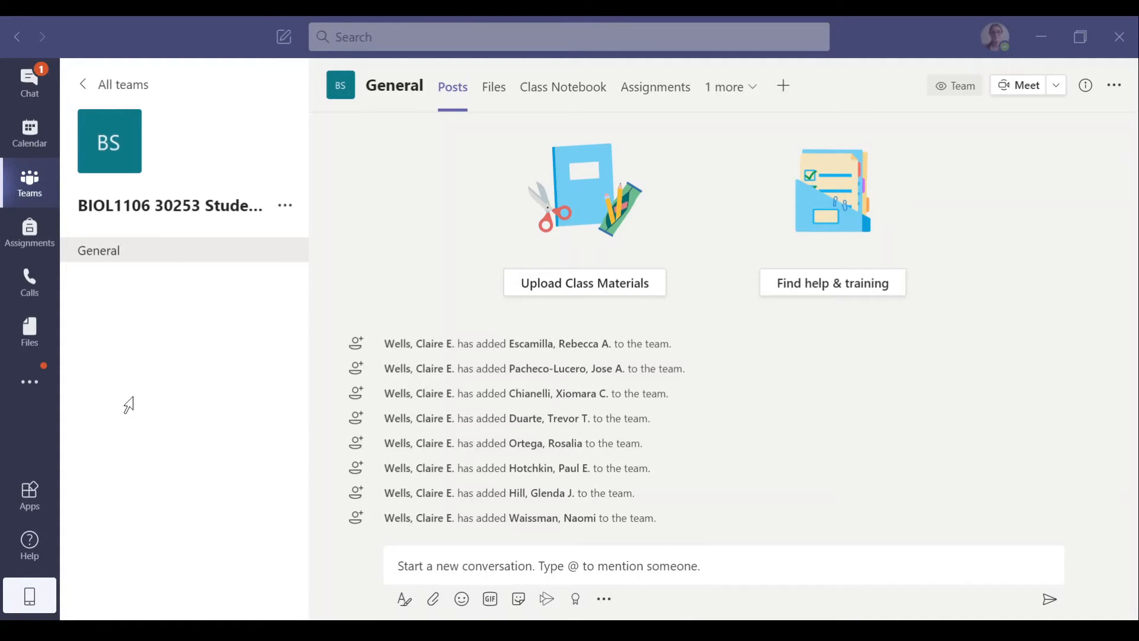
{"action": "left_click", "coordinate": [992, 344]}
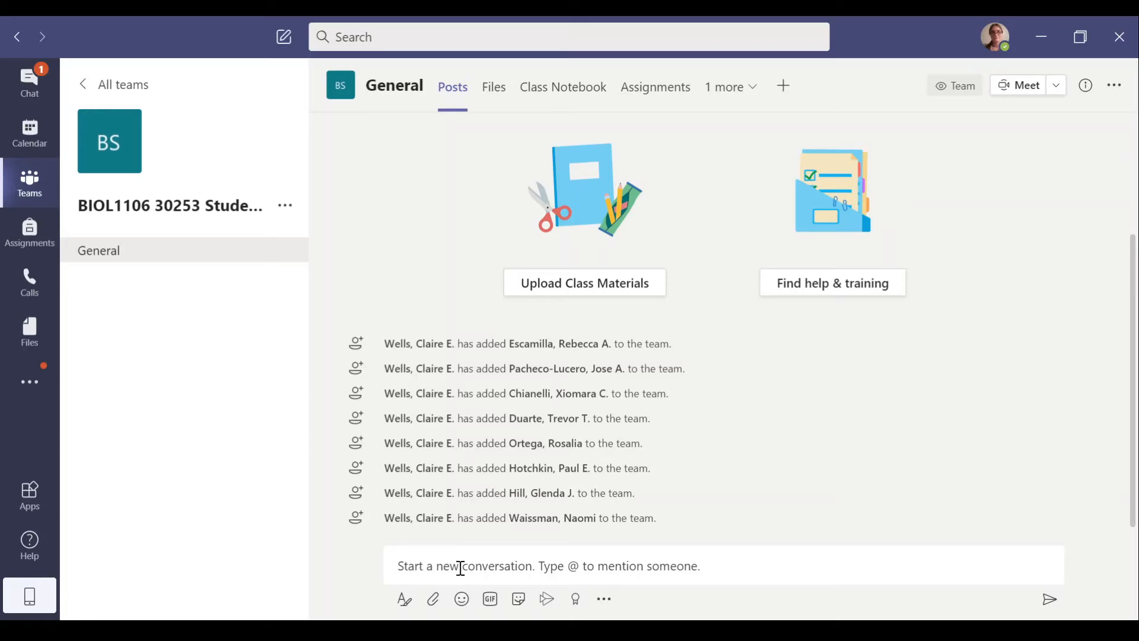
{"action": "left_click", "coordinate": [429, 571]}
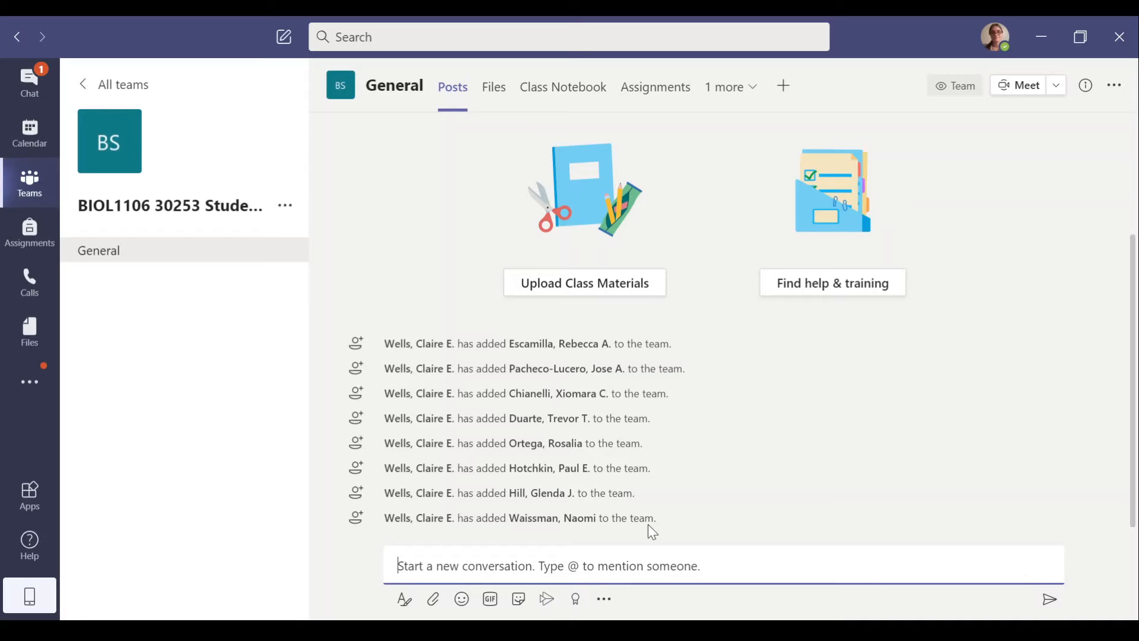
{"action": "left_click", "coordinate": [402, 600]}
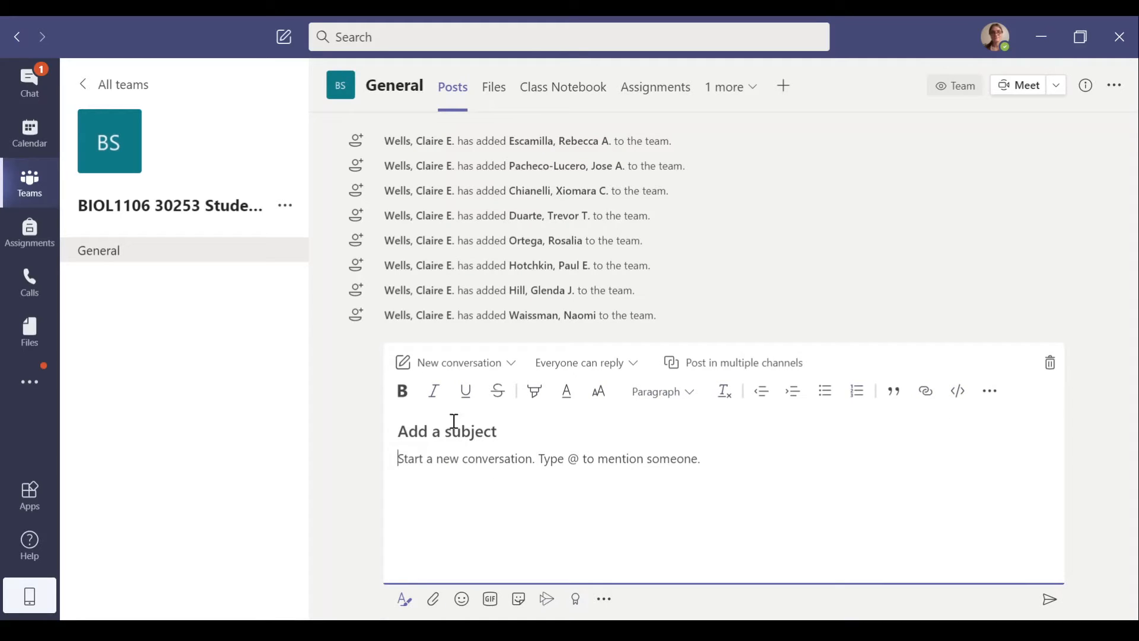
{"action": "left_click", "coordinate": [468, 363]}
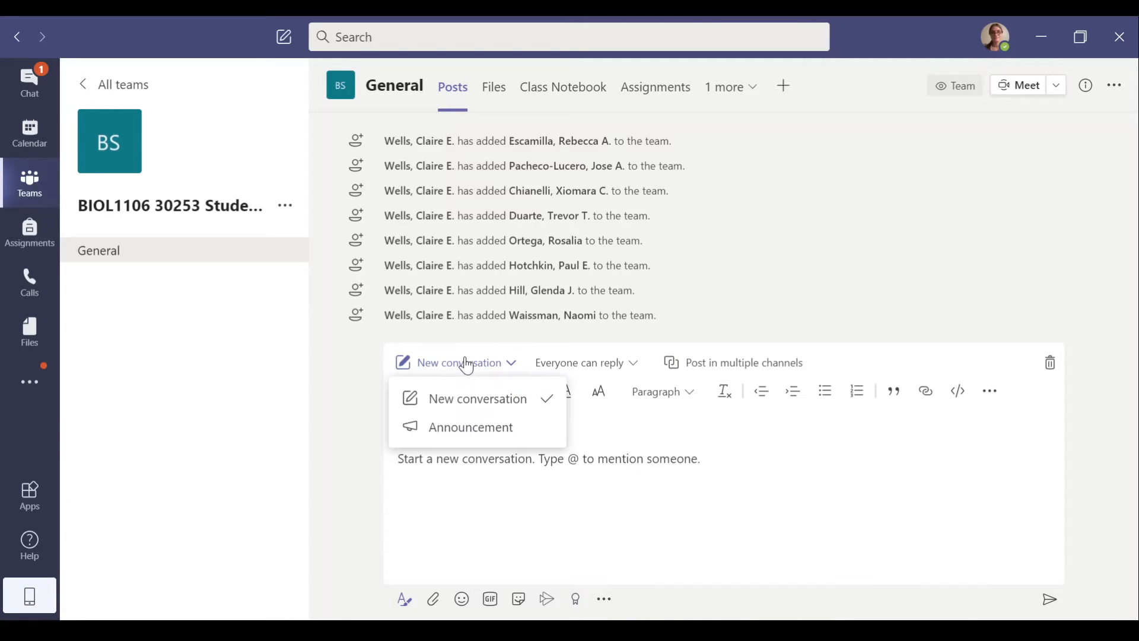
{"action": "left_click", "coordinate": [466, 430]}
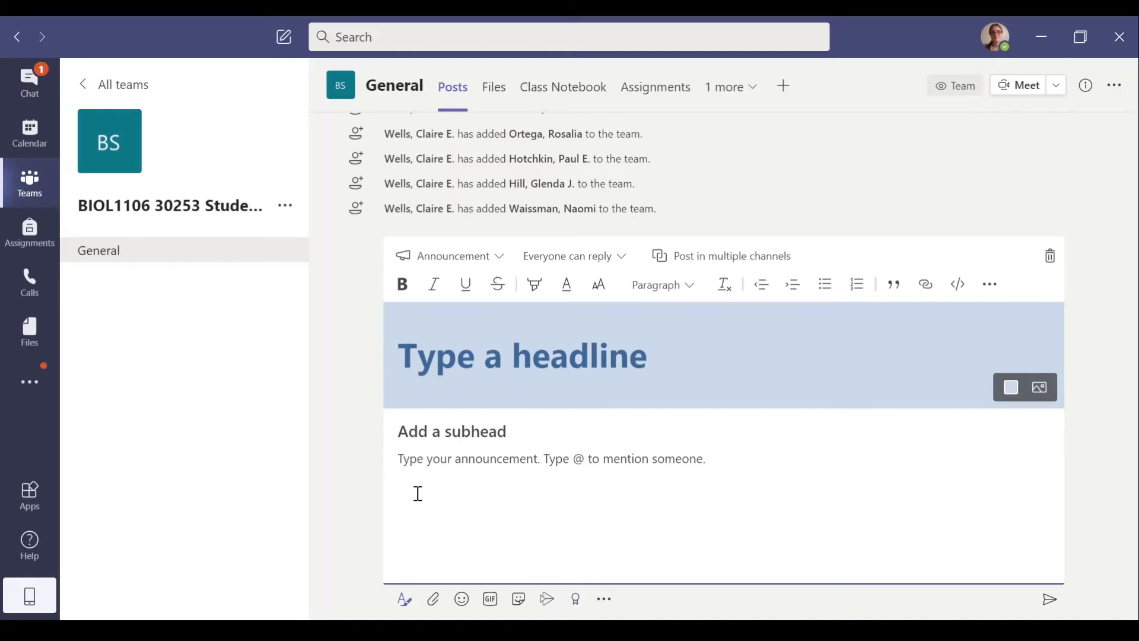
- Write a welcome message for the Student Group Projects team, mentioning project files and private group workspace, and set the headline to "Welcome to Teams!"
{"action": "type", "text": "Hello and welcome to our Team for the Student Group Projects! You can find all your project-related files here as well as a space to discuss and work with your group members privately on the group project."}
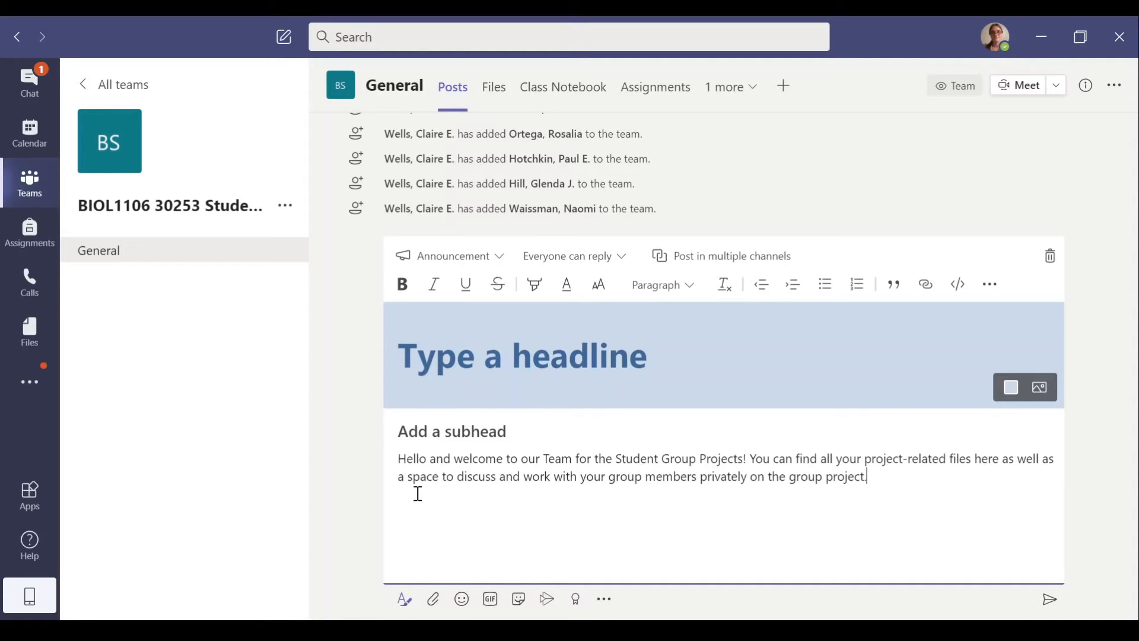
{"action": "left_click", "coordinate": [491, 375]}
{"action": "type", "text": "Welcome!"}
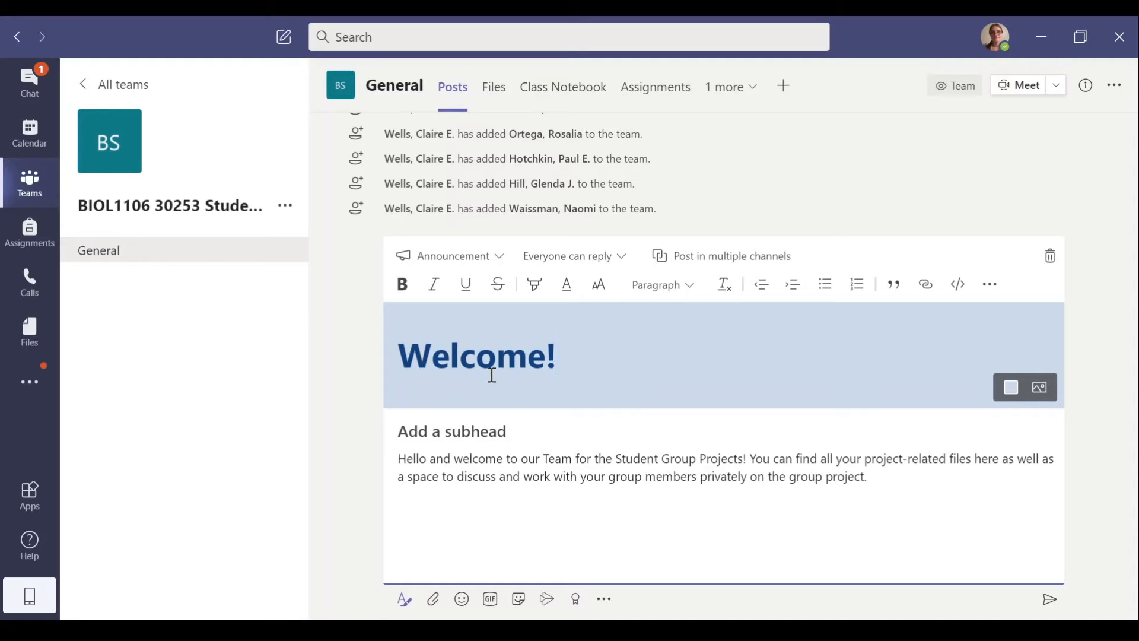
{"action": "key", "text": "BackSpace"}
{"action": "type", "text": "to Teams!"}
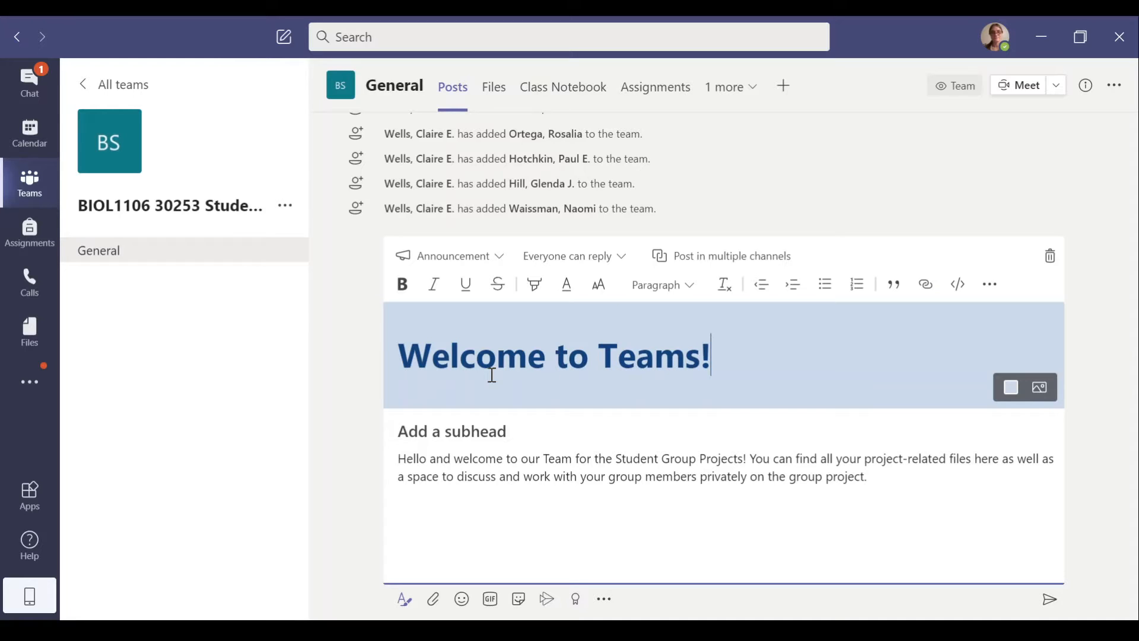
- Post the finished "Welcome to Teams!" announcement in the General channel
{"action": "left_click", "coordinate": [1054, 611]}
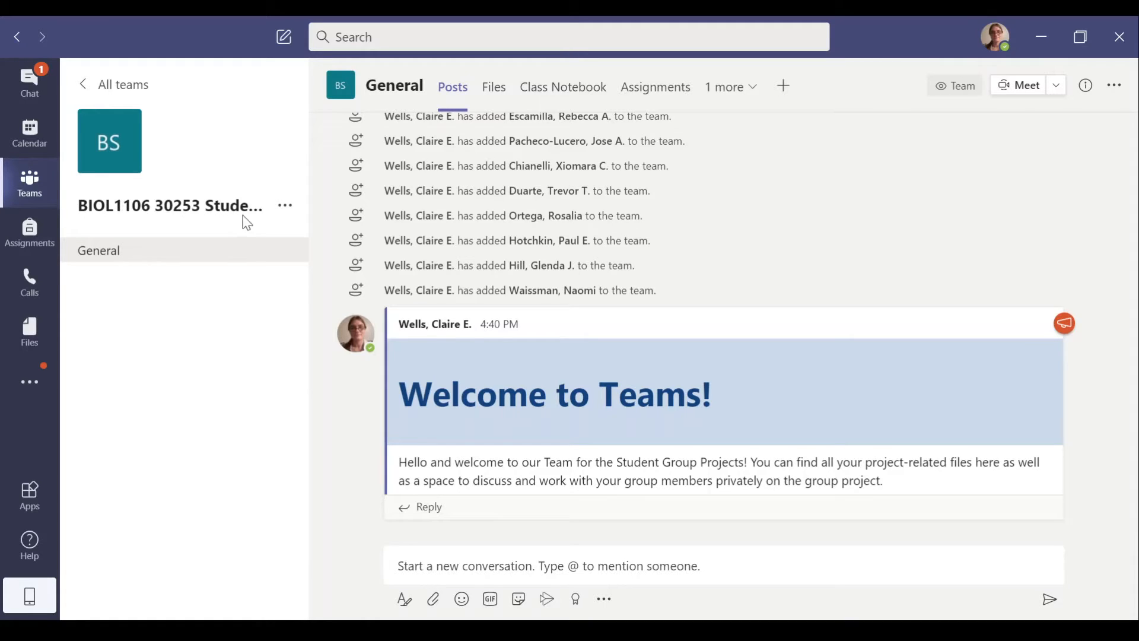
- Add a standard channel named "Teams Help" to the BIOL1106 30253 team, automatically shown in everyone's channel list
{"action": "left_click", "coordinate": [288, 206]}
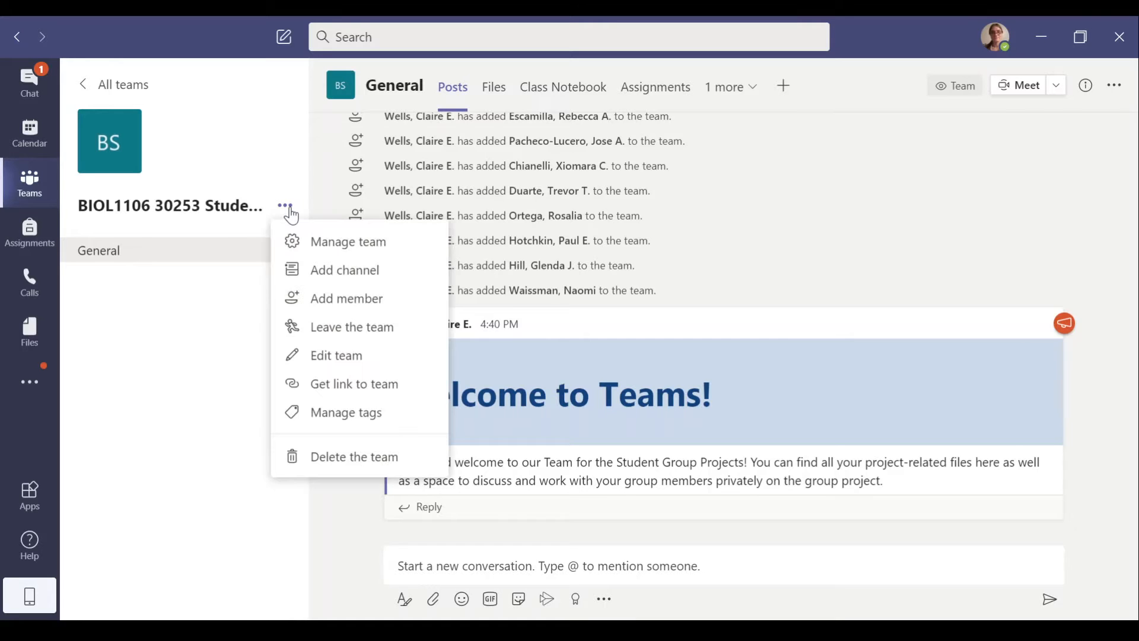
{"action": "left_click", "coordinate": [337, 275]}
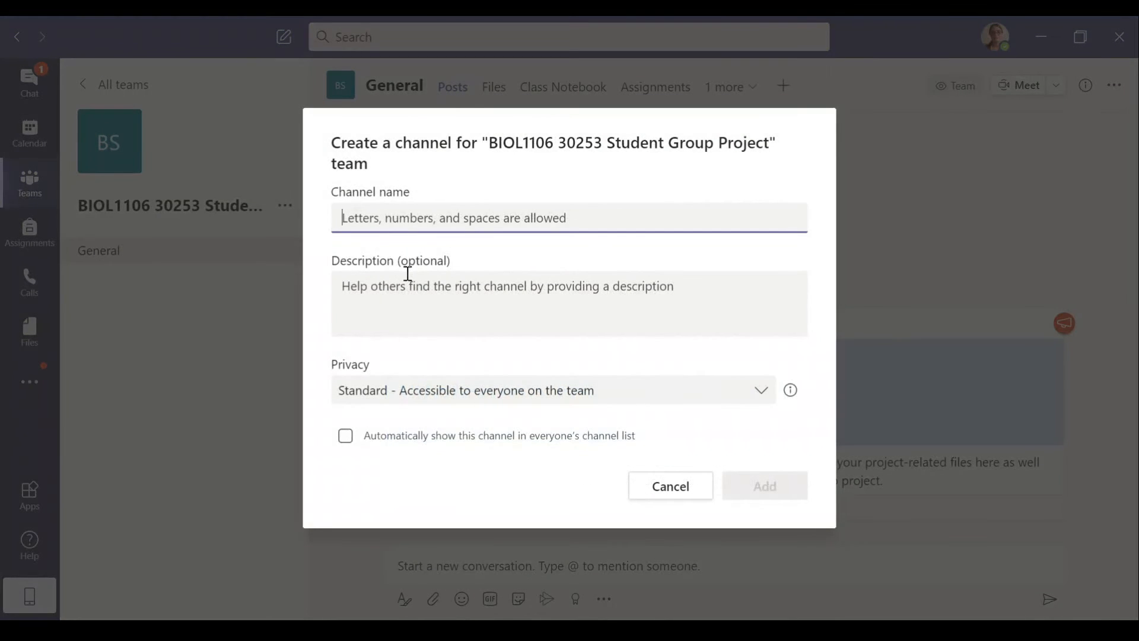
{"action": "type", "text": "Tams"}
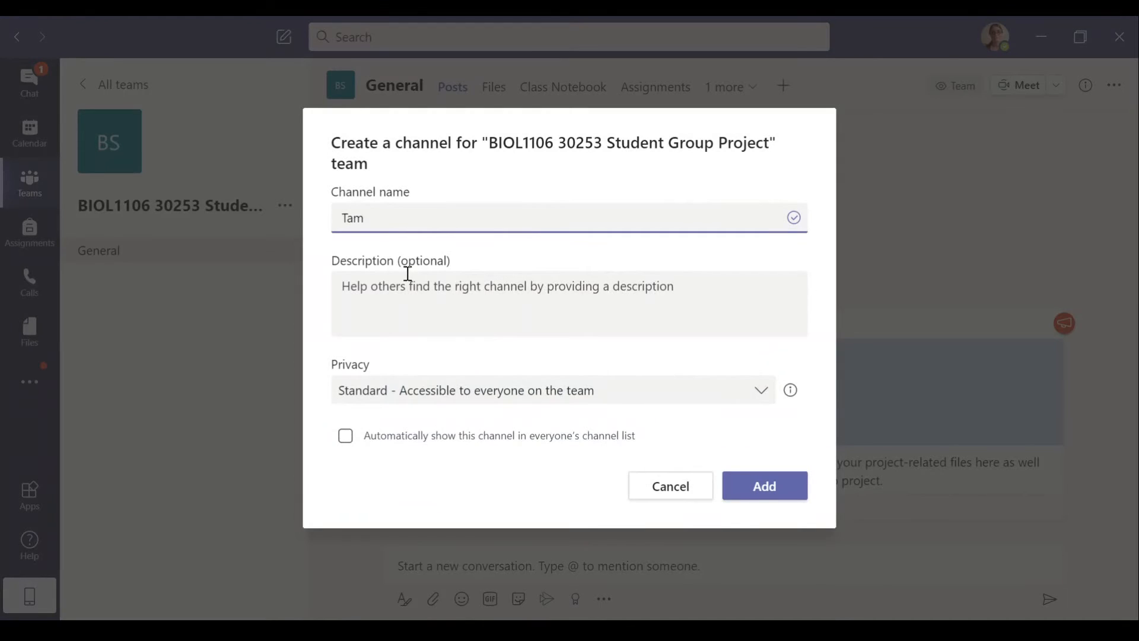
{"action": "key", "text": "BackSpace"}
{"action": "key", "text": "BackSpace"}
{"action": "type", "text": "eams Help"}
{"action": "left_click", "coordinate": [347, 439]}
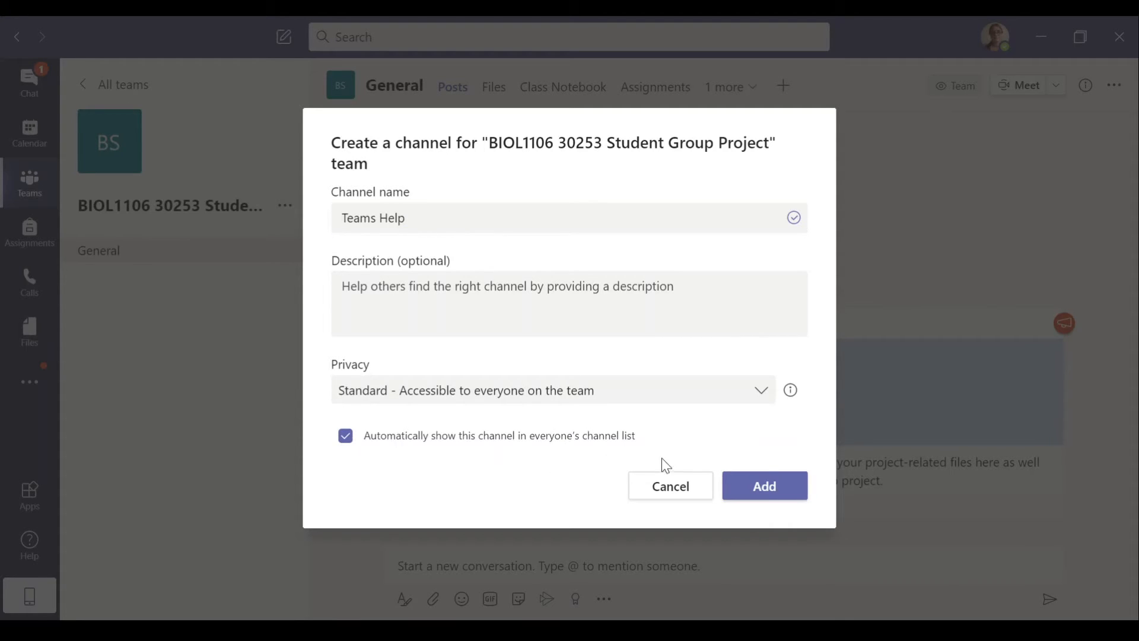
{"action": "left_click", "coordinate": [764, 486]}
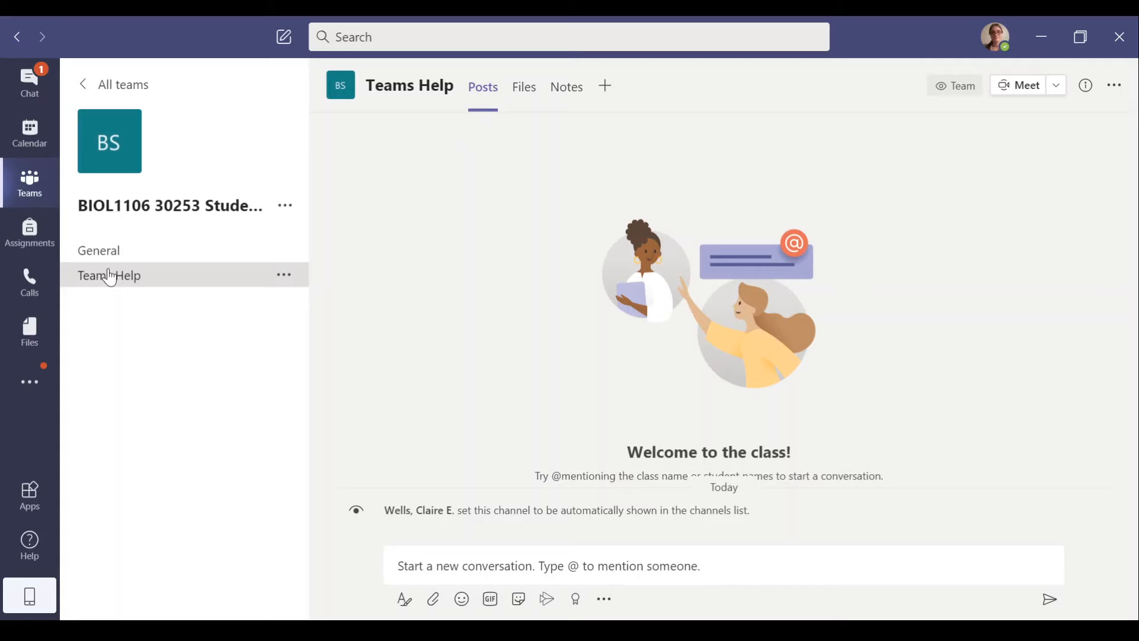
- Start an Announcement post in the Teams Help channel with the headline "Teams Training"
{"action": "left_click", "coordinate": [111, 255]}
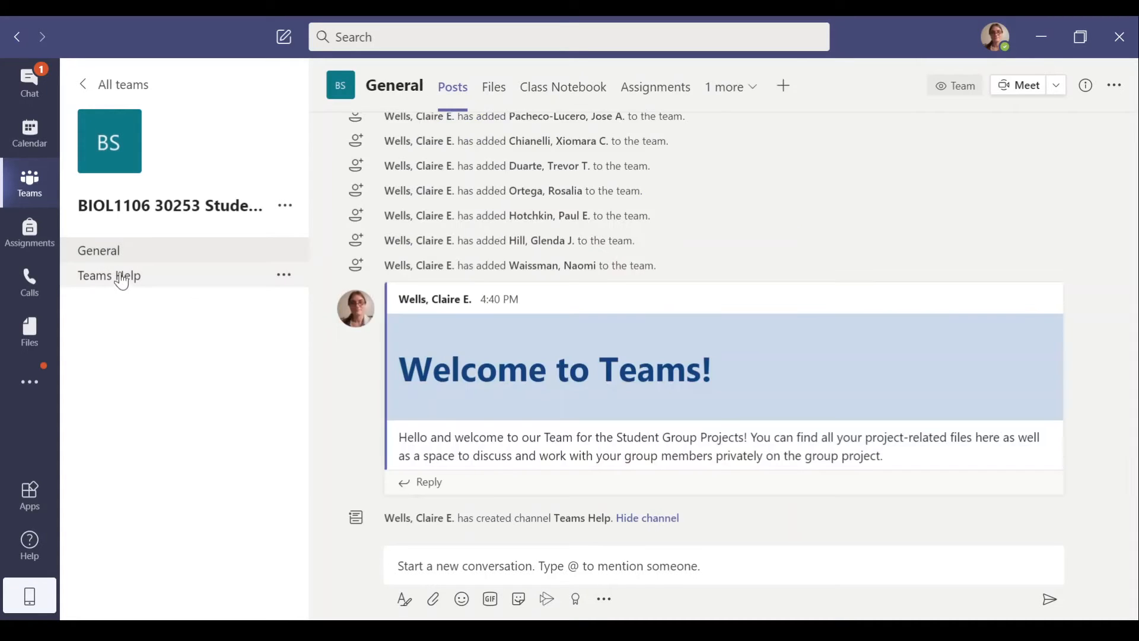
{"action": "left_click", "coordinate": [122, 279]}
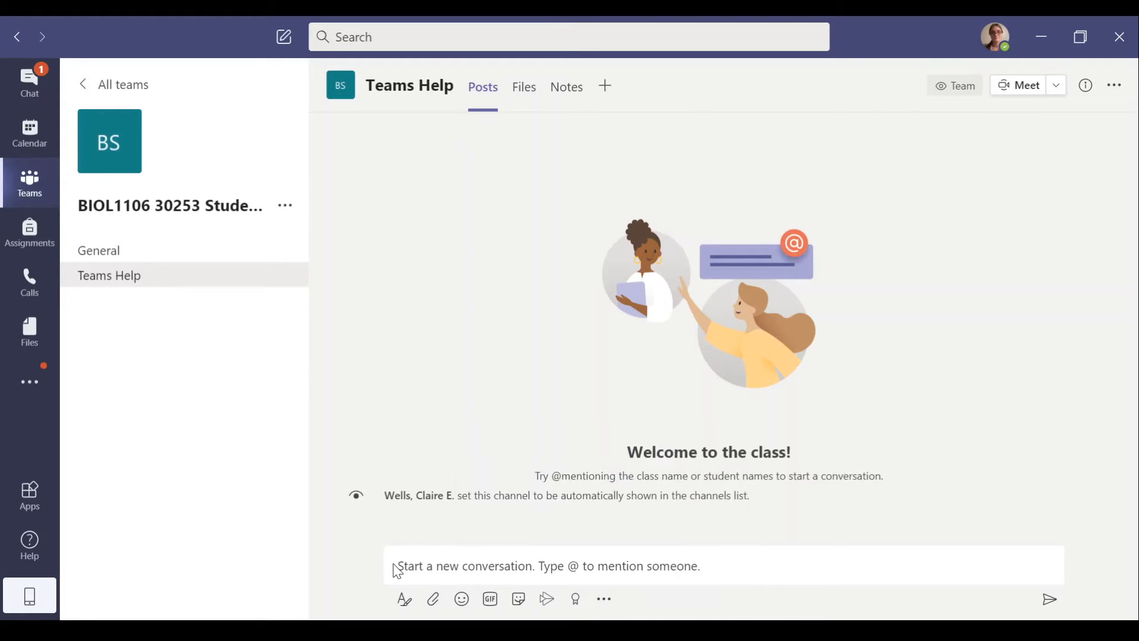
{"action": "left_click", "coordinate": [474, 571]}
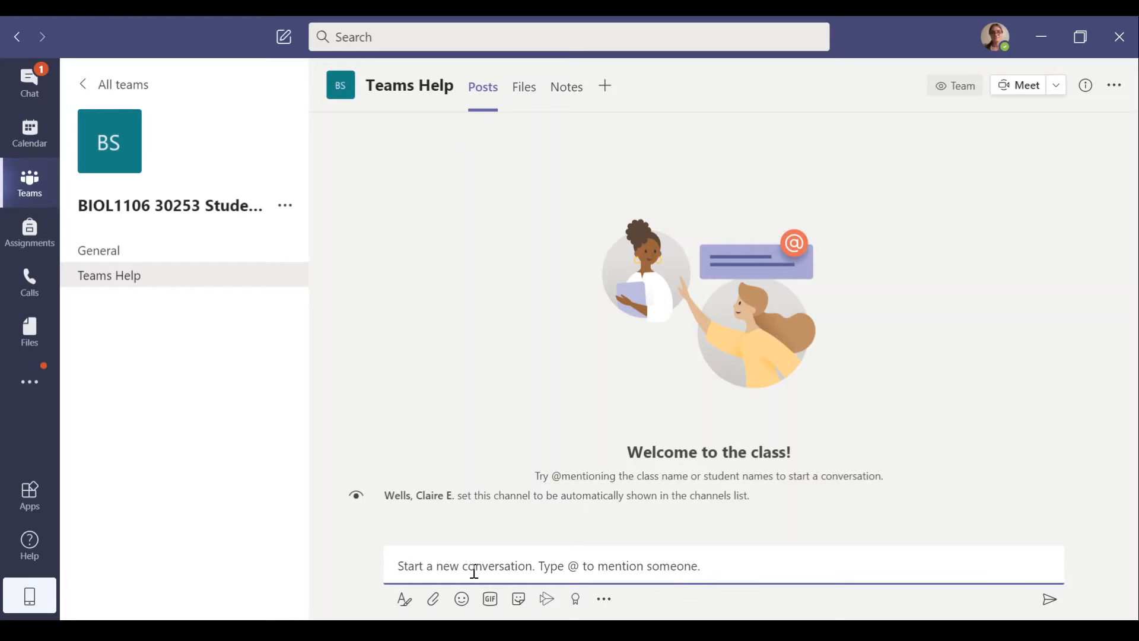
{"action": "left_click", "coordinate": [403, 600]}
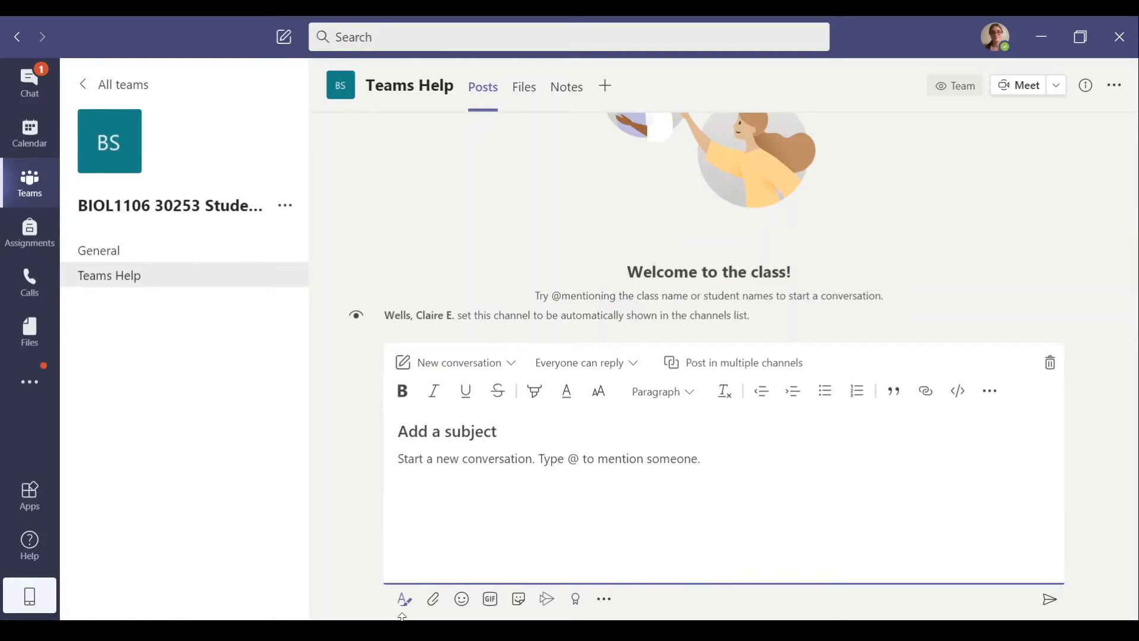
{"action": "left_click", "coordinate": [438, 366]}
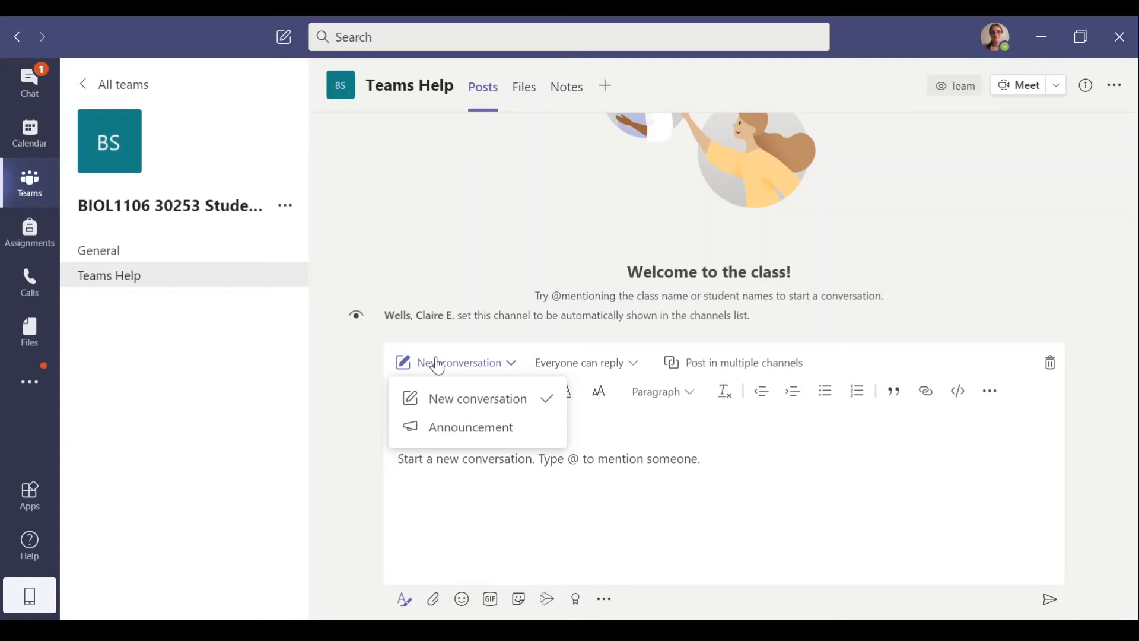
{"action": "left_click", "coordinate": [471, 429]}
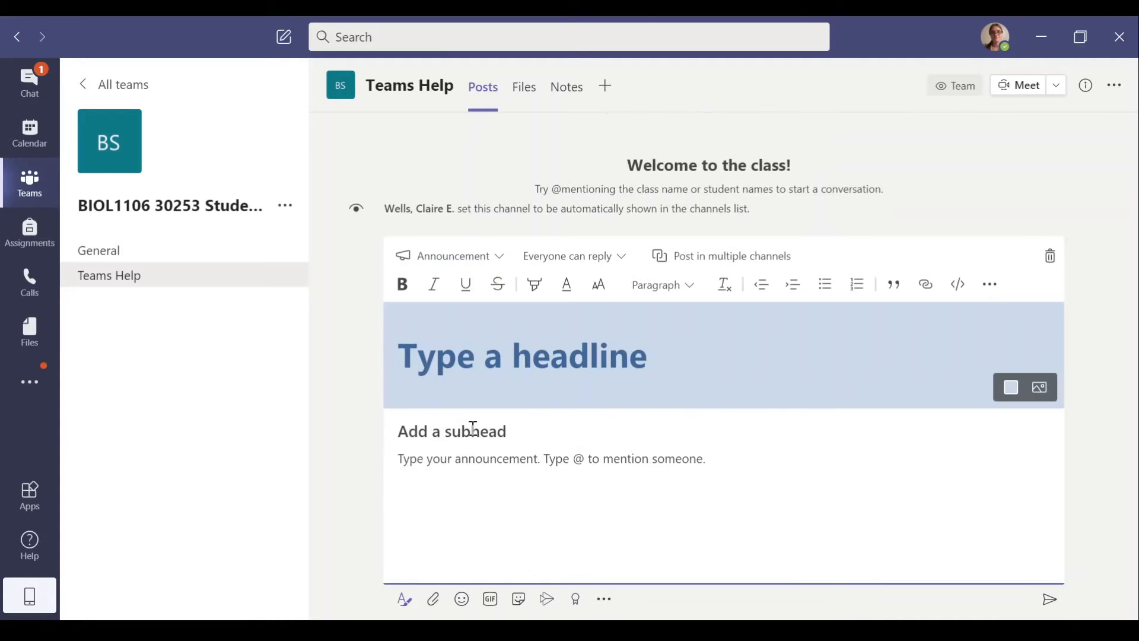
{"action": "type", "text": "Teams Training"}
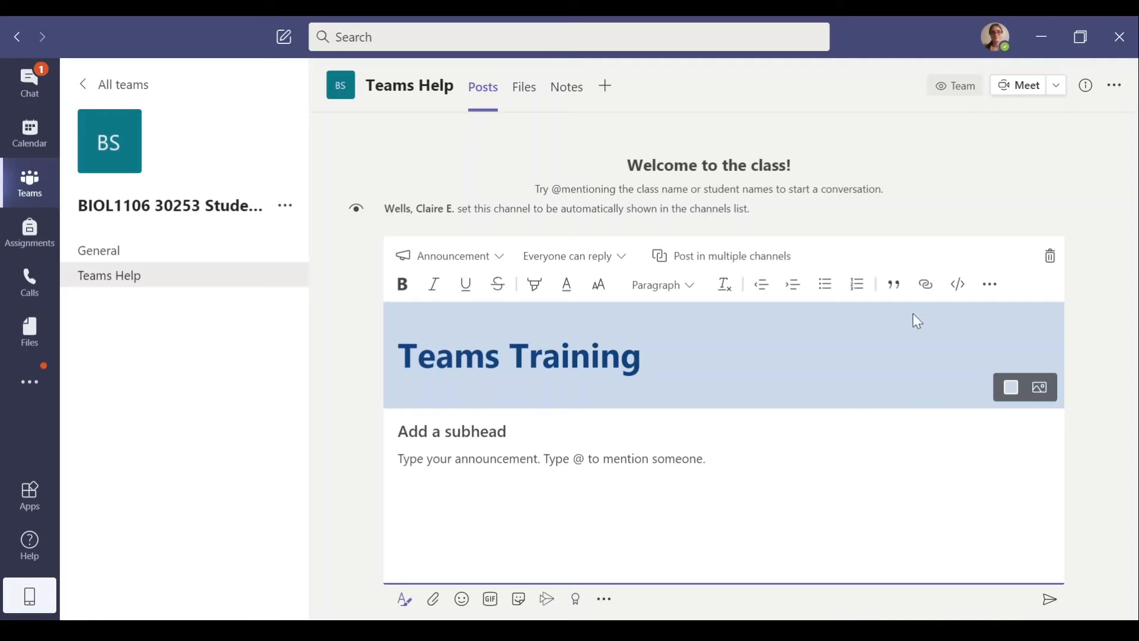
- Insert the copied support.microsoft.com video training link into the announcement body with the display text "Teams Videos"
{"action": "left_click", "coordinate": [927, 286]}
{"action": "left_click", "coordinate": [848, 200]}
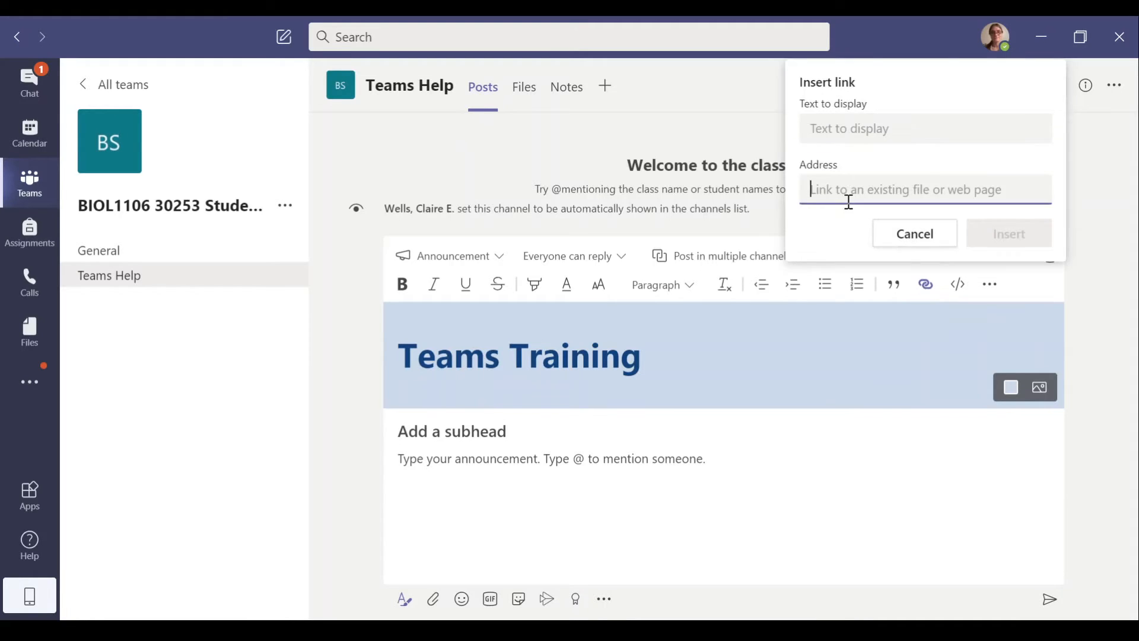
{"action": "key", "text": "ctrl+v"}
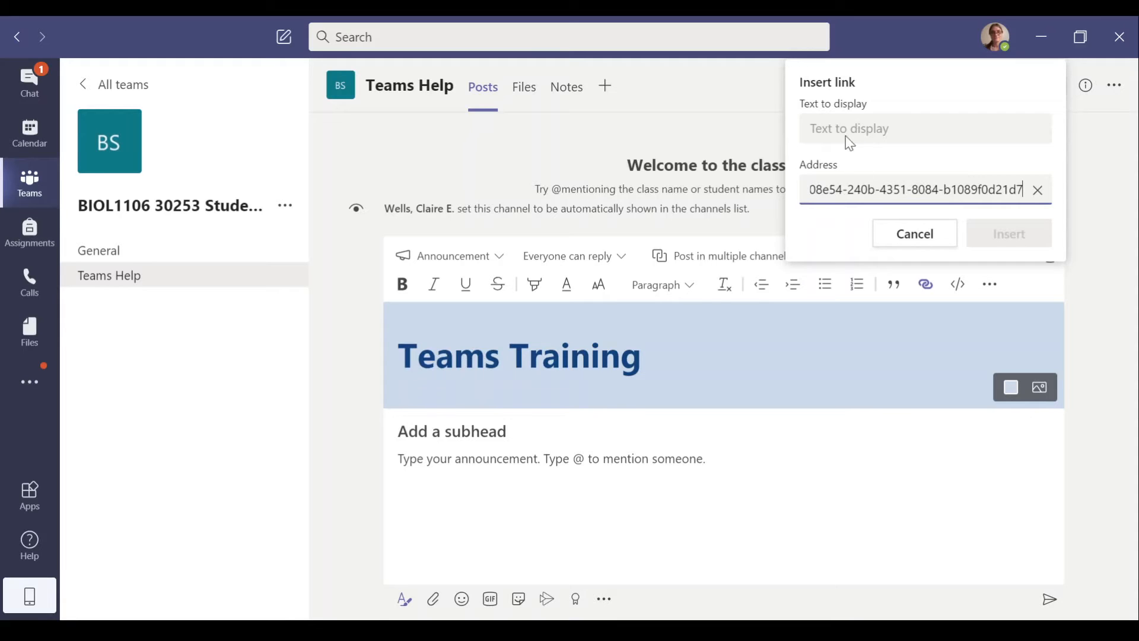
{"action": "left_click", "coordinate": [834, 132]}
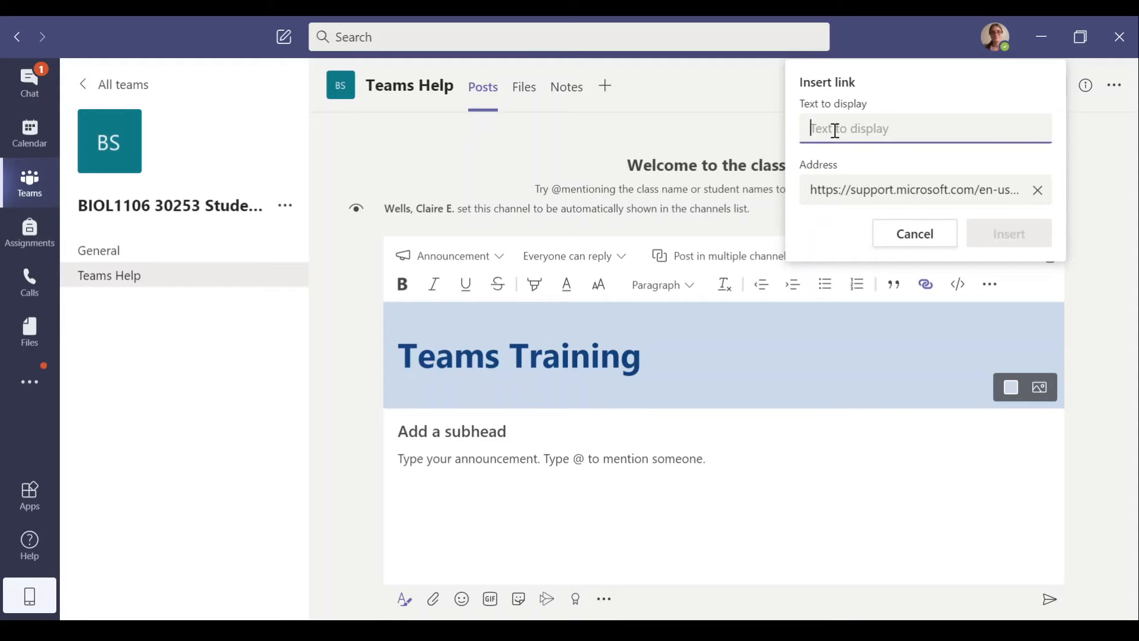
{"action": "type", "text": "Tea"}
{"action": "key", "text": "BackSpace"}
{"action": "key", "text": "BackSpace"}
{"action": "key", "text": "BackSpace"}
{"action": "type", "text": "Tea"}
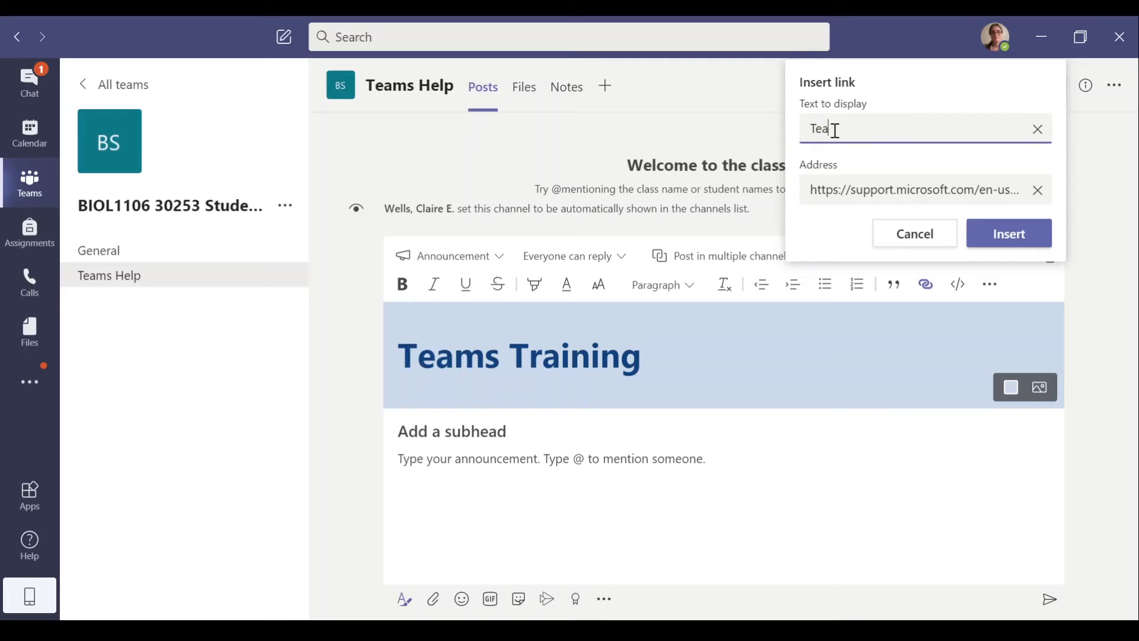
{"action": "type", "text": "ms Videos"}
{"action": "left_click", "coordinate": [998, 237]}
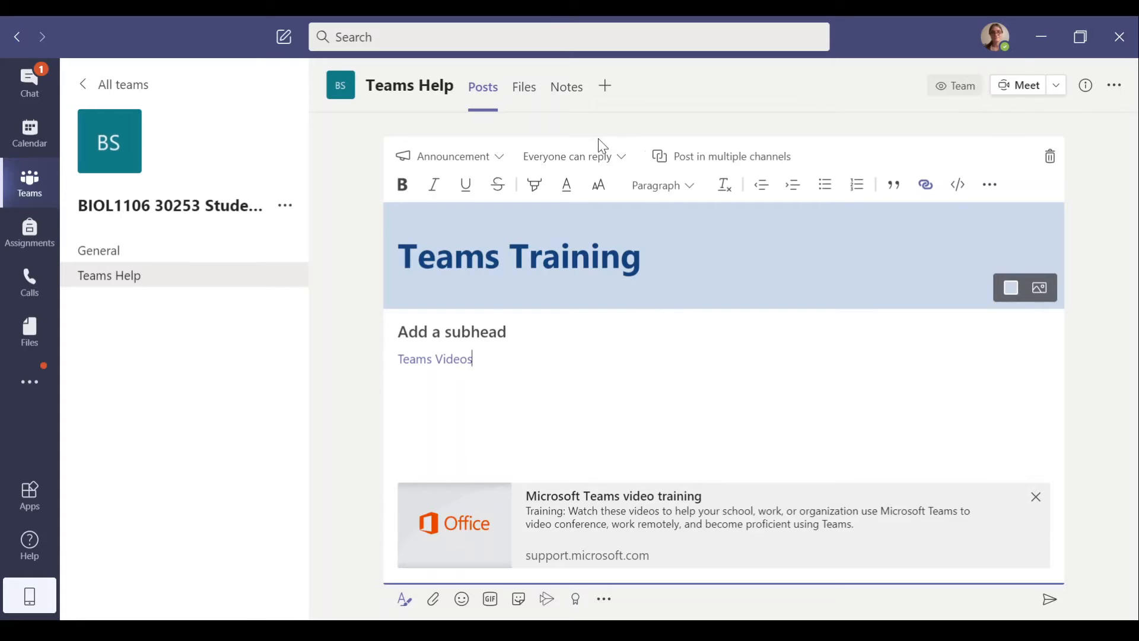
- Add the Teams Help channels of the BIOL1106 30249 and 30251 teams as recipients and post the announcement
{"action": "left_click", "coordinate": [714, 170]}
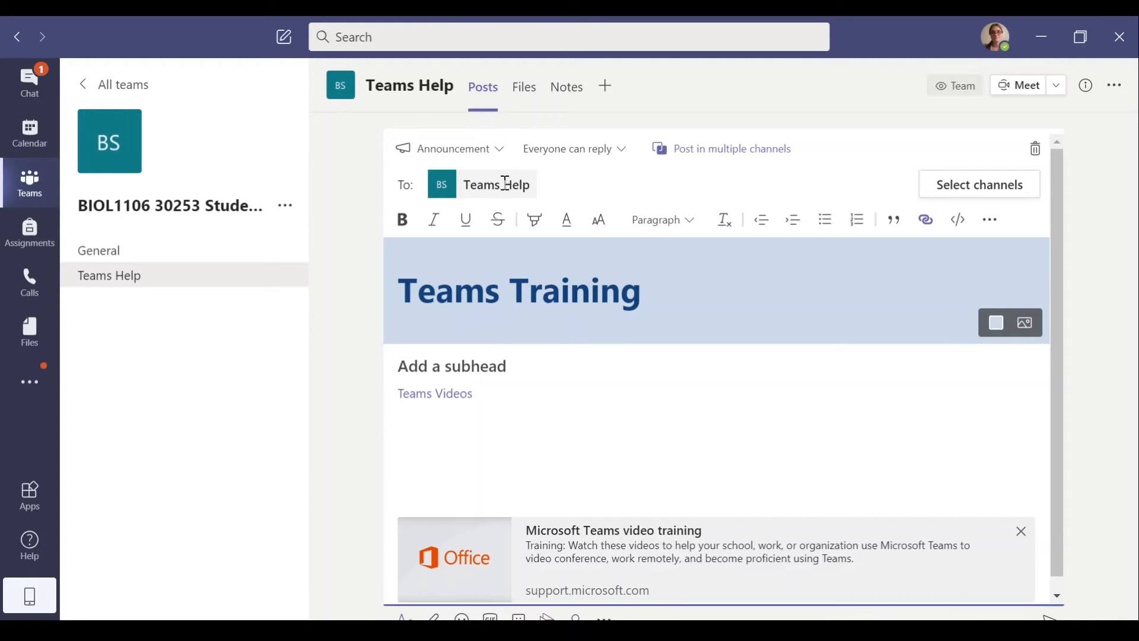
{"action": "left_click", "coordinate": [989, 191]}
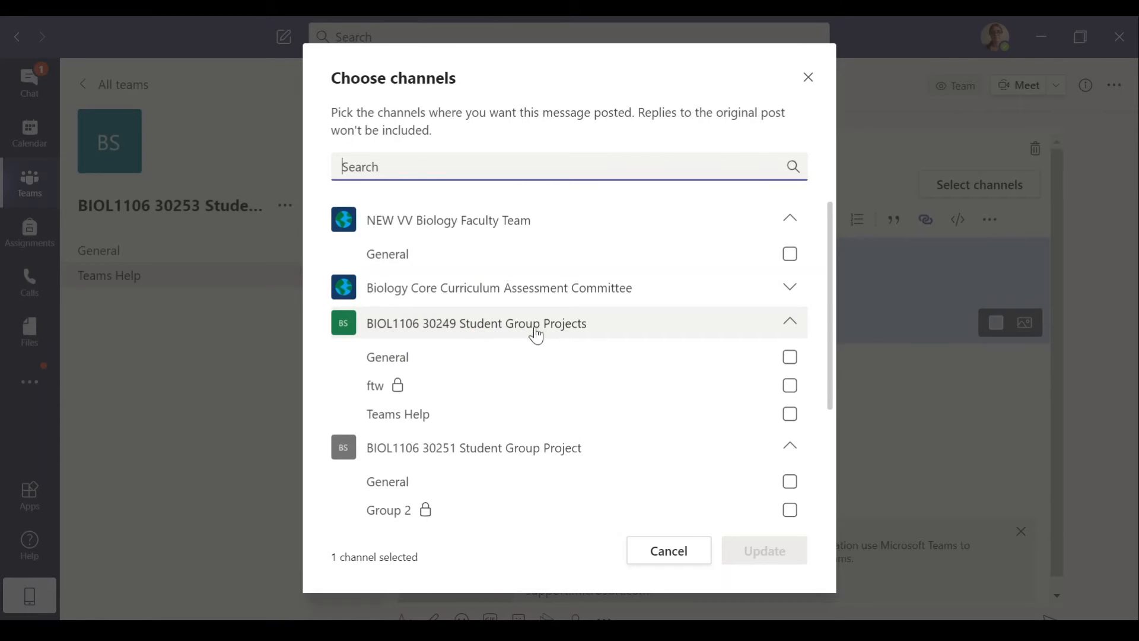
{"action": "left_click", "coordinate": [790, 417]}
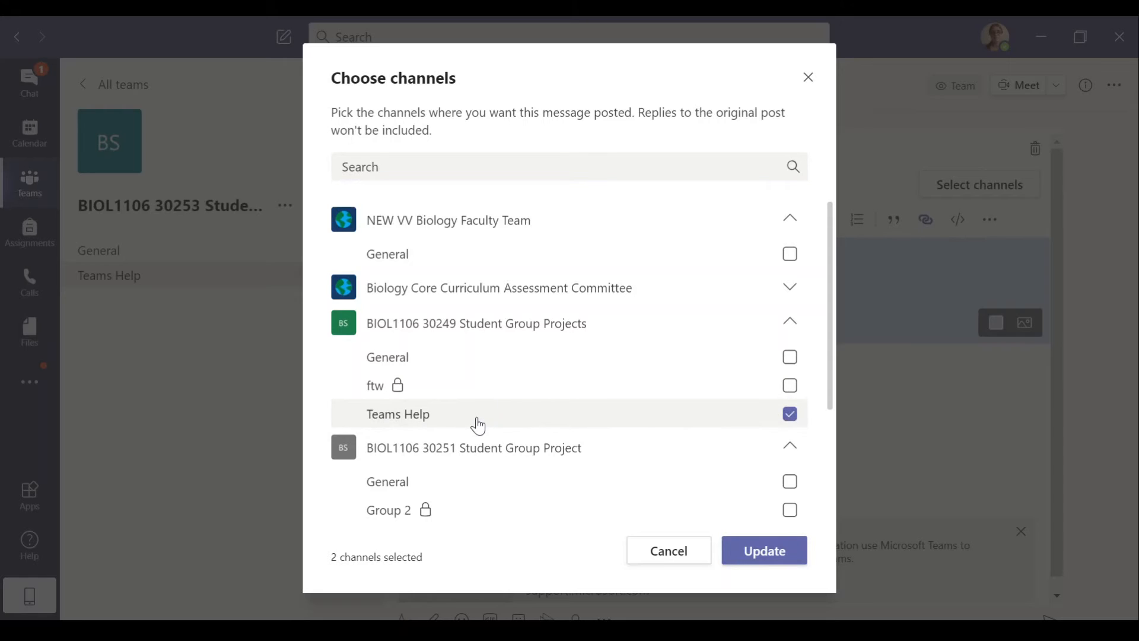
{"action": "scroll", "coordinate": [475, 424], "scroll_direction": "down", "scroll_amount": 3}
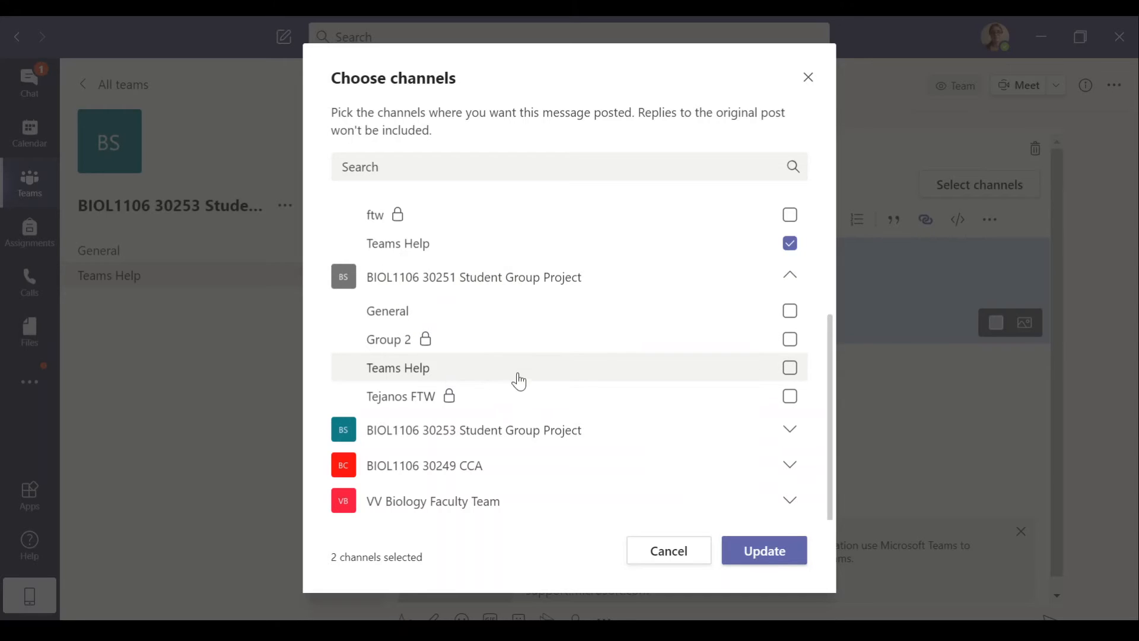
{"action": "left_click", "coordinate": [789, 371]}
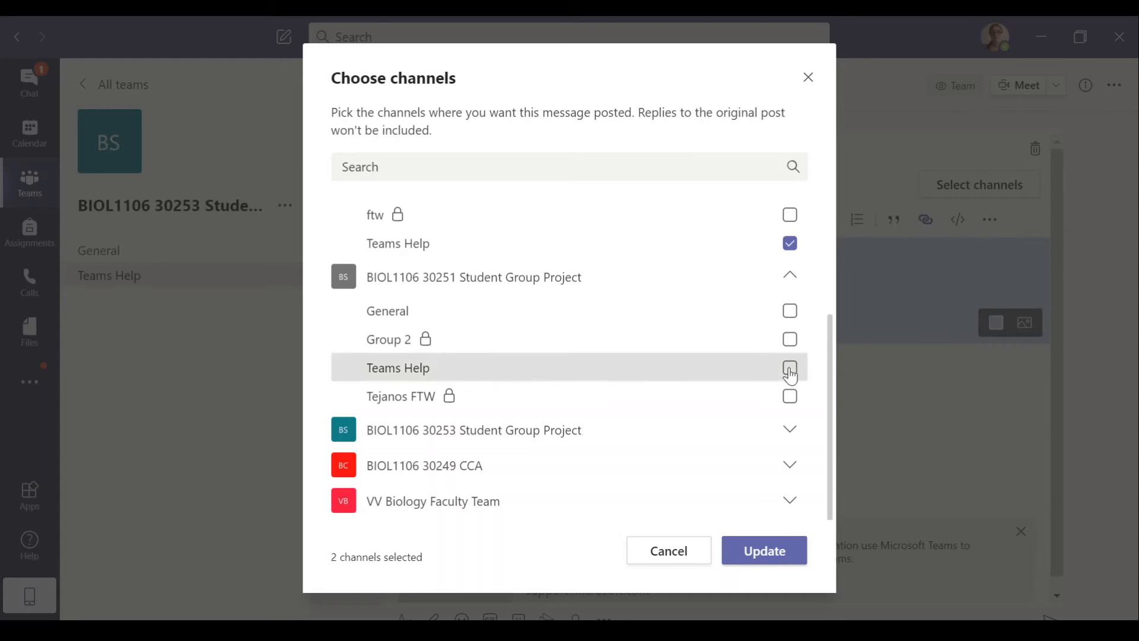
{"action": "left_click", "coordinate": [758, 554]}
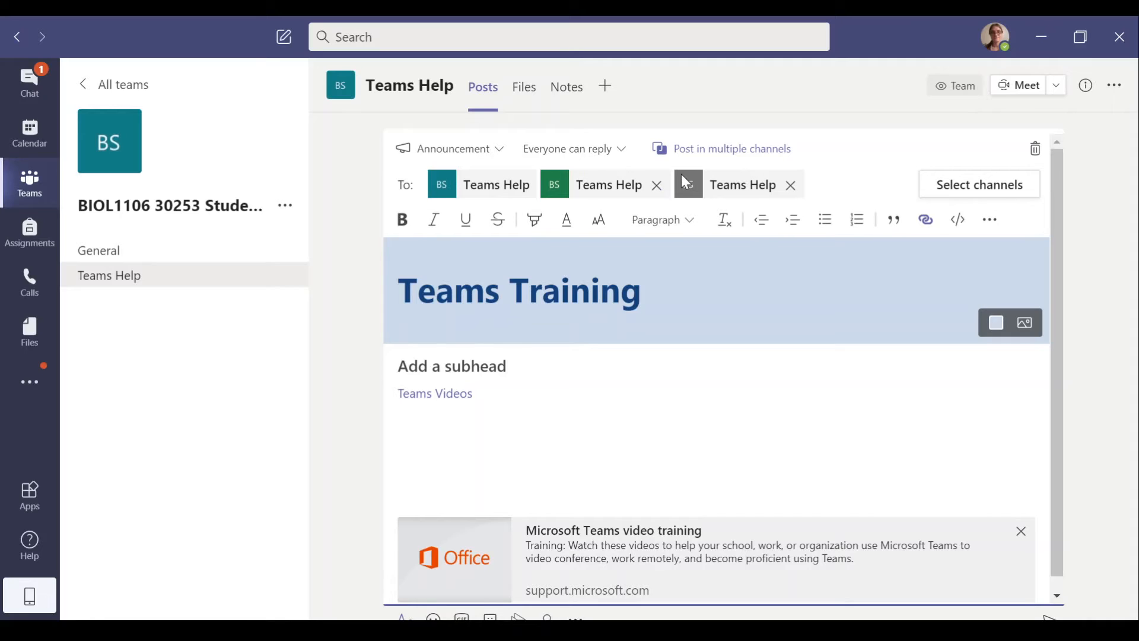
{"action": "scroll", "coordinate": [773, 423], "scroll_direction": "down", "scroll_amount": 1}
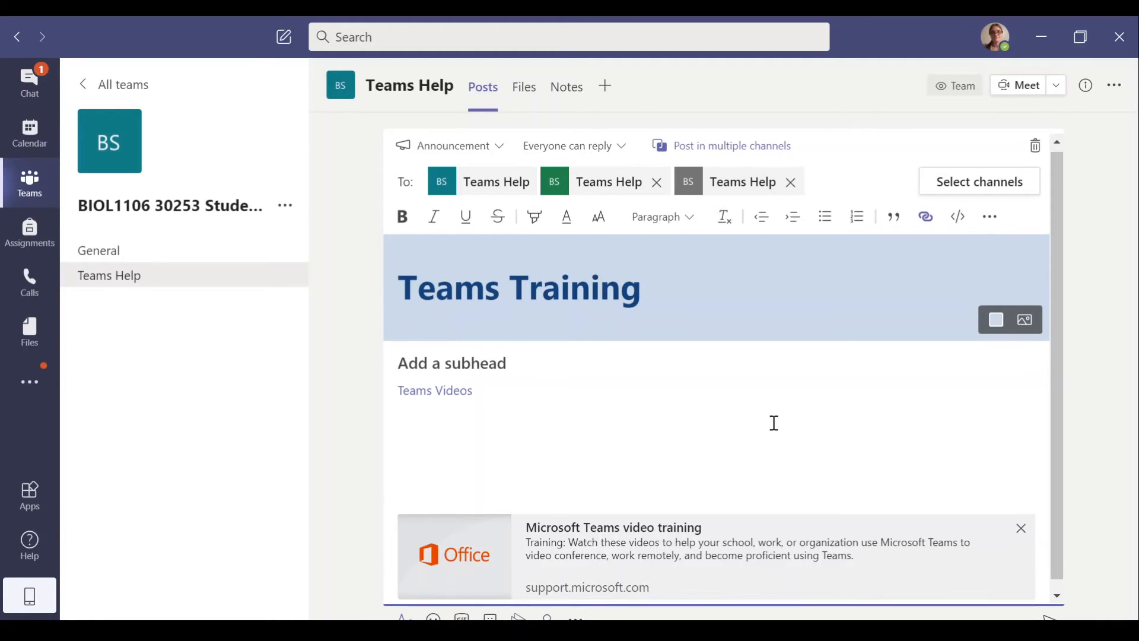
{"action": "scroll", "coordinate": [773, 423], "scroll_direction": "down", "scroll_amount": 1}
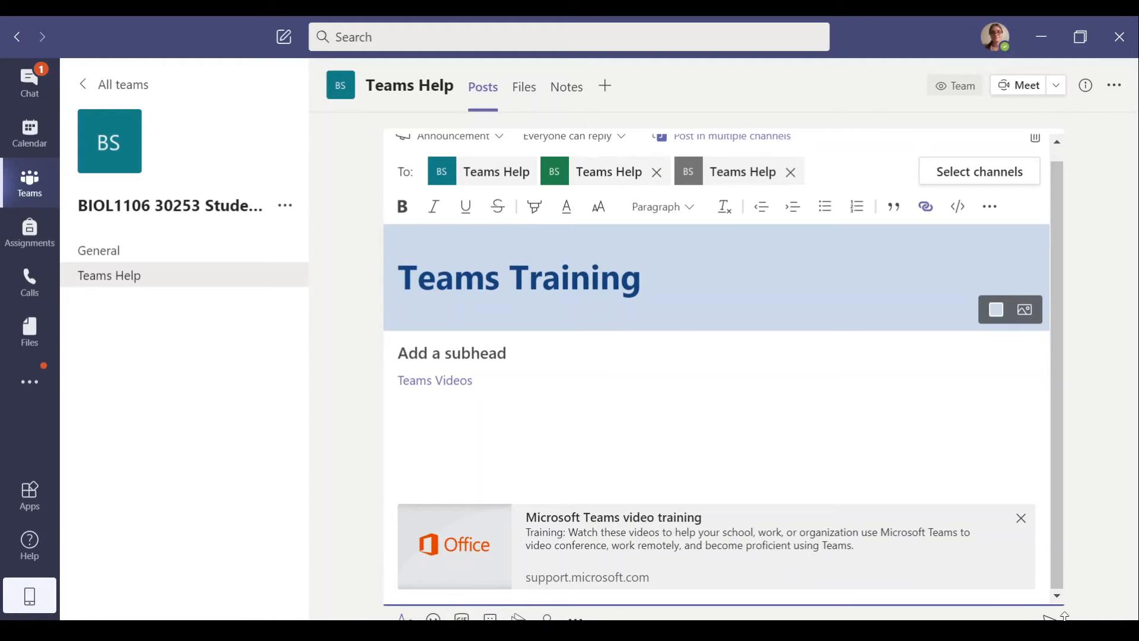
{"action": "left_click", "coordinate": [1049, 617]}
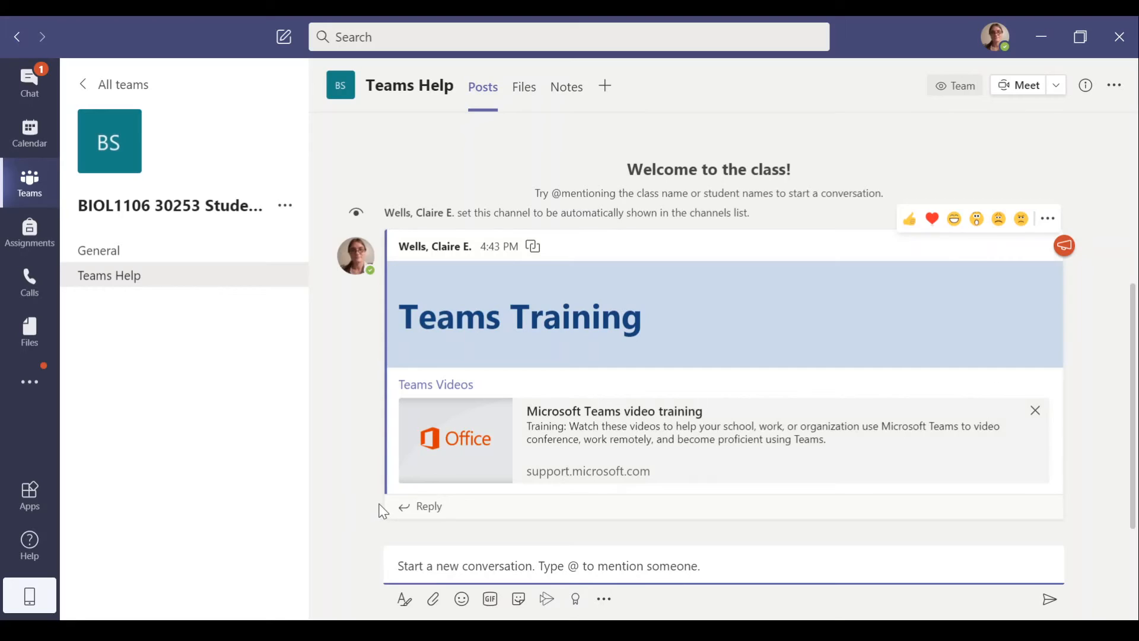
- Open the posted Teams Training announcement for editing and save it with its existing content
{"action": "left_click", "coordinate": [167, 275]}
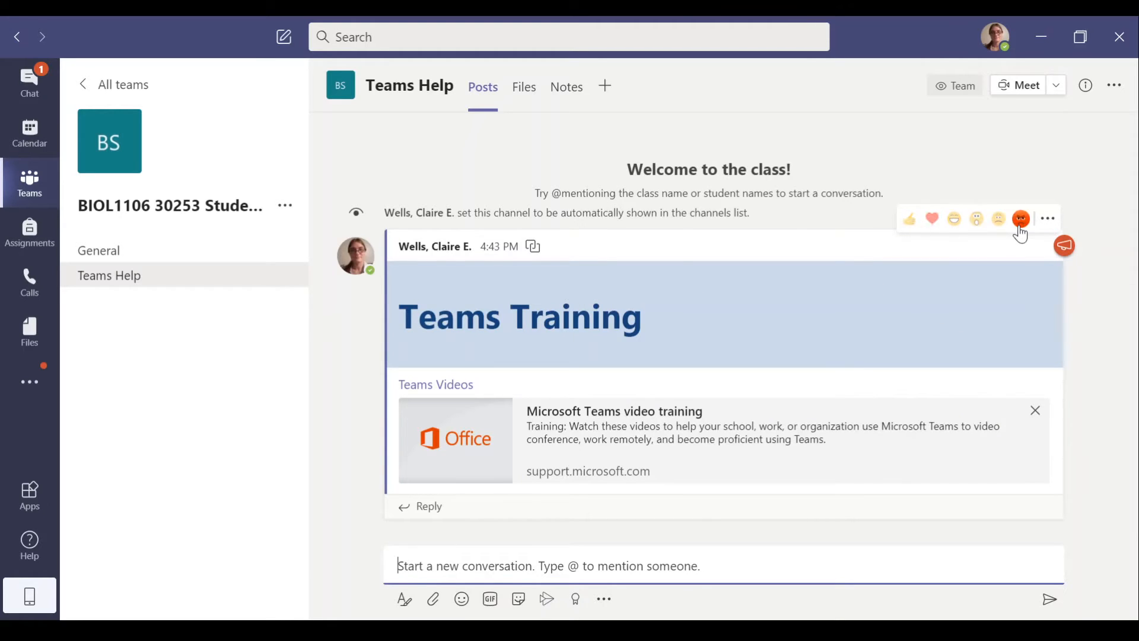
{"action": "left_click", "coordinate": [1048, 219]}
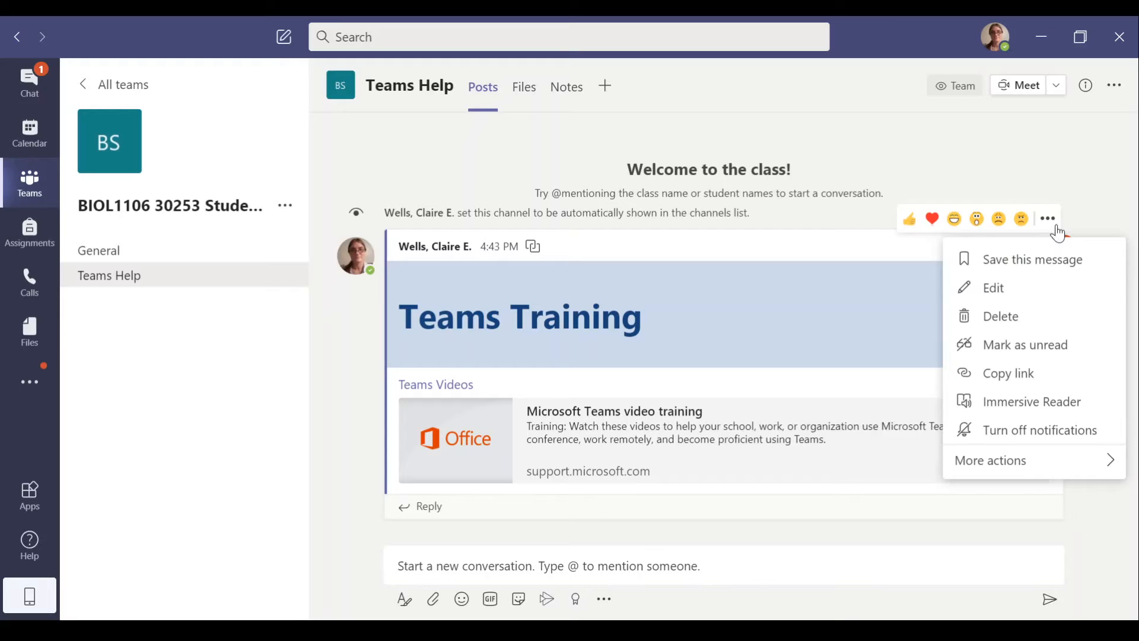
{"action": "left_click", "coordinate": [1000, 293]}
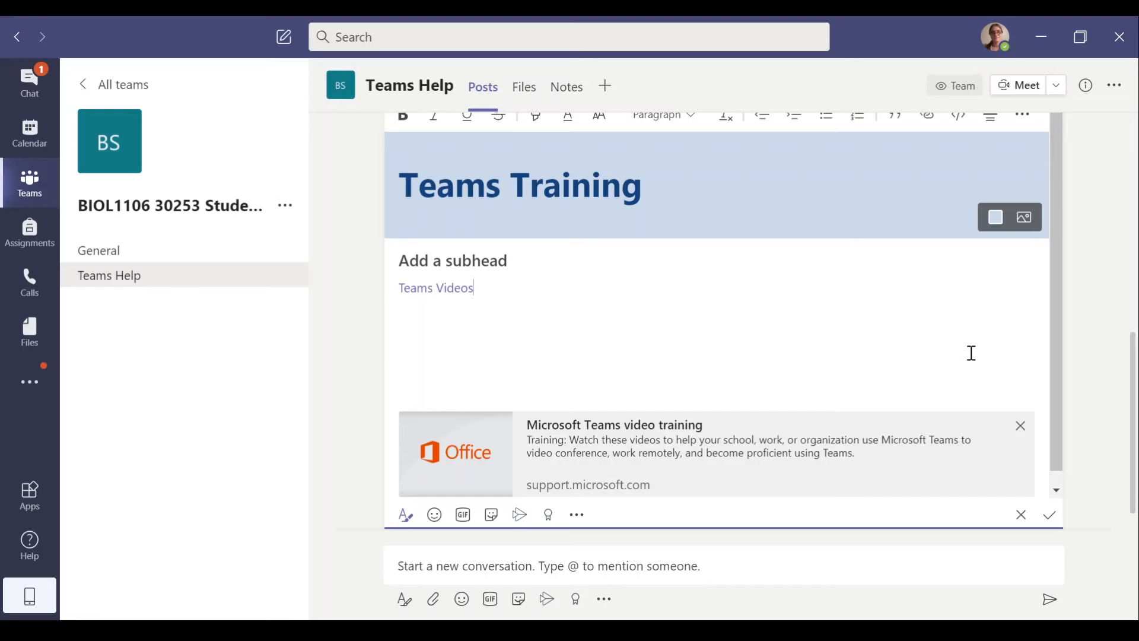
{"action": "left_click", "coordinate": [1047, 516]}
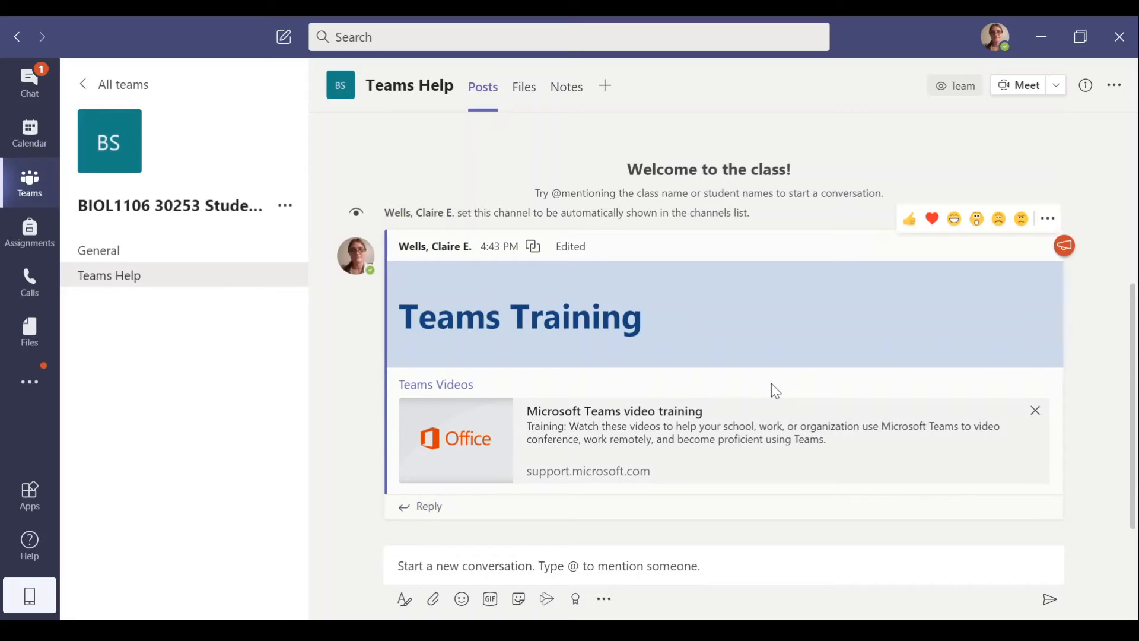
- Start another formatted post in the Teams Help channel and set its type to Announcement
{"action": "left_click", "coordinate": [496, 563]}
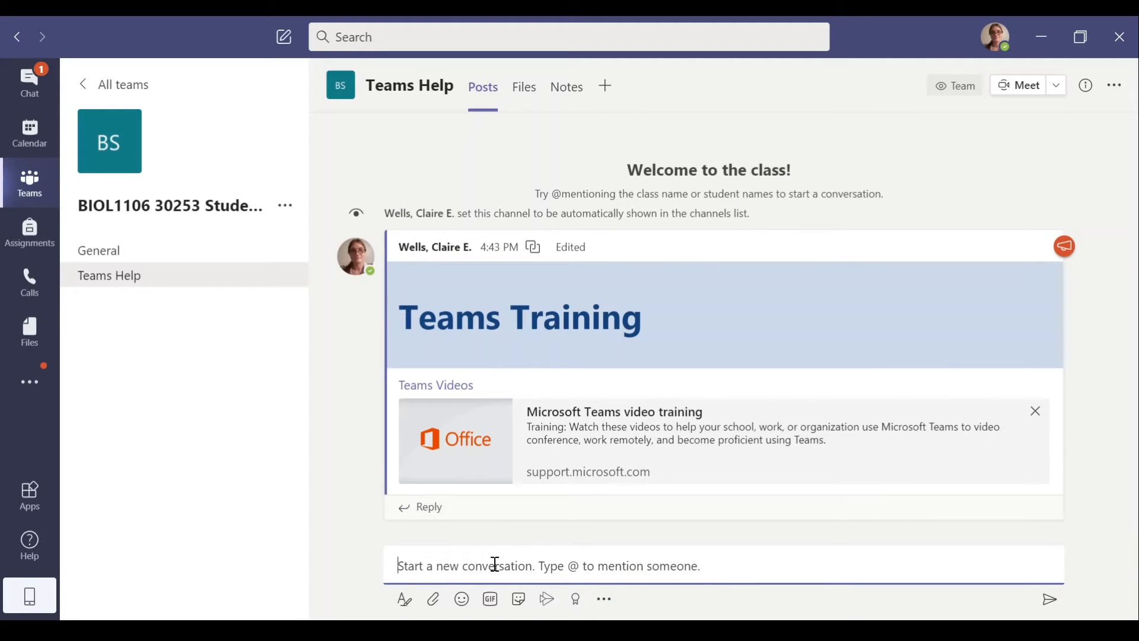
{"action": "left_click", "coordinate": [404, 599]}
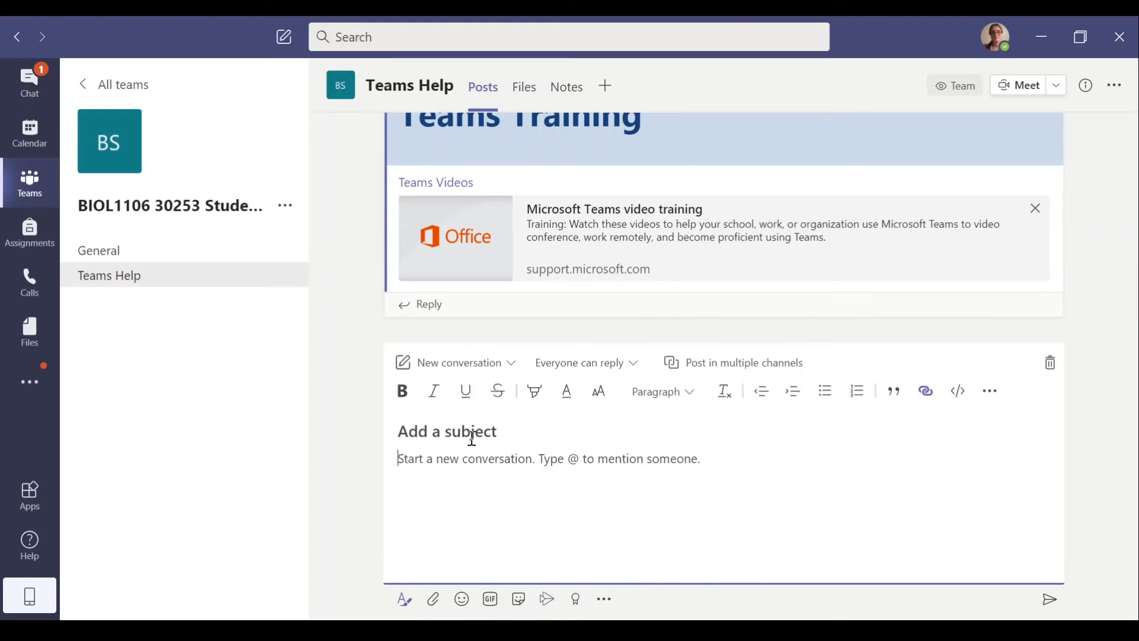
{"action": "left_click", "coordinate": [462, 365]}
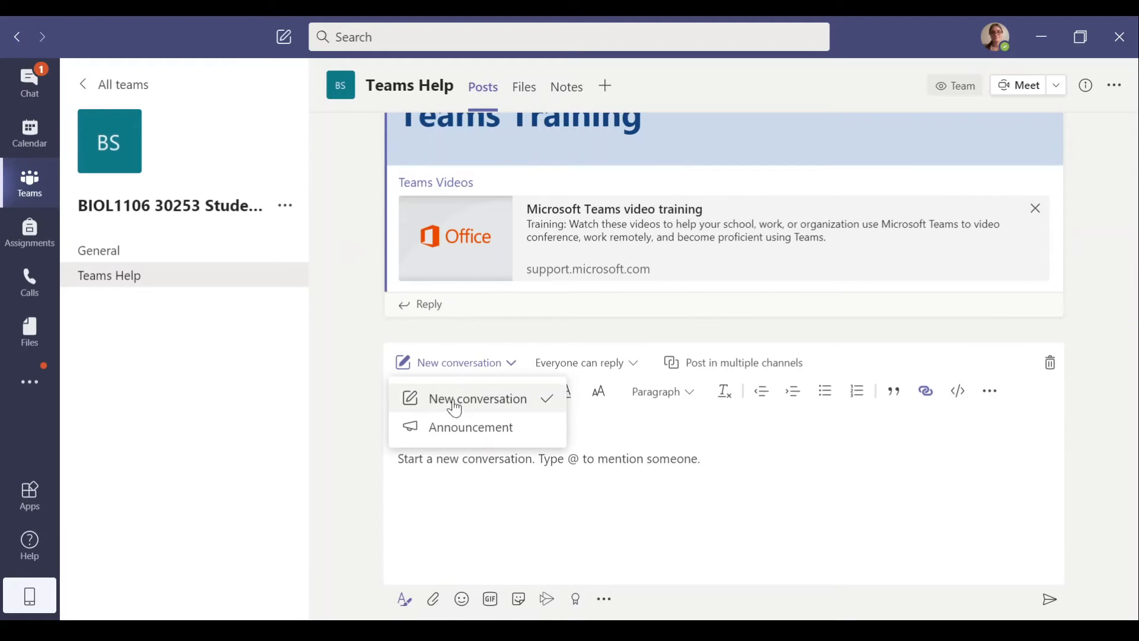
{"action": "left_click", "coordinate": [477, 428]}
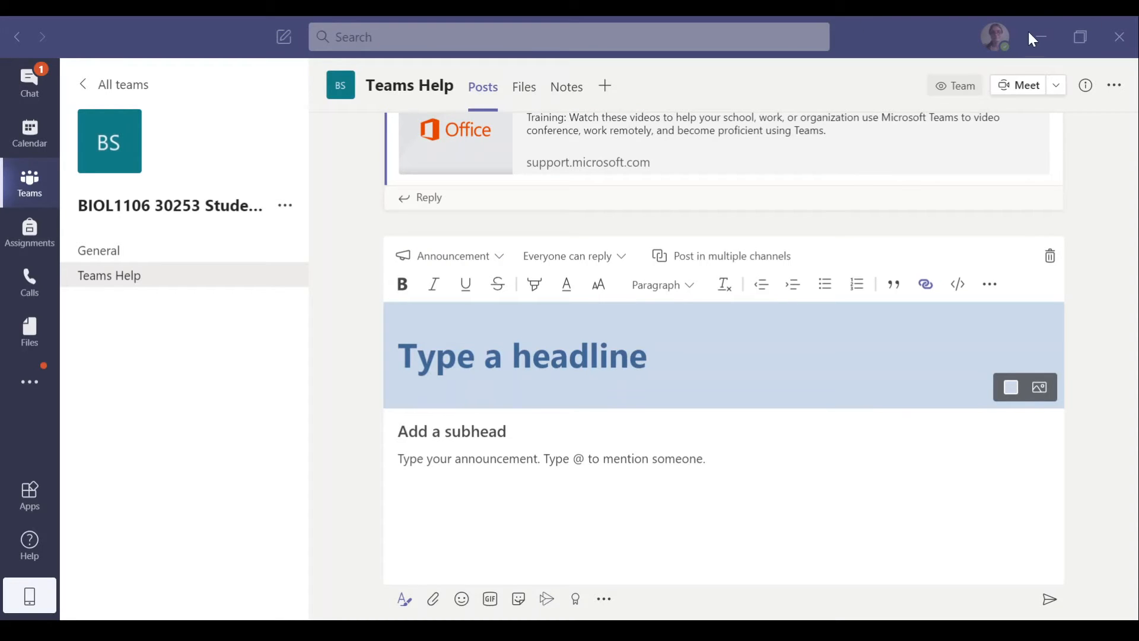
- Enter "Teams Troubleshooting" as the headline of the new announcement in the Teams Help channel
{"action": "left_click", "coordinate": [450, 312]}
{"action": "type", "text": "Tea"}
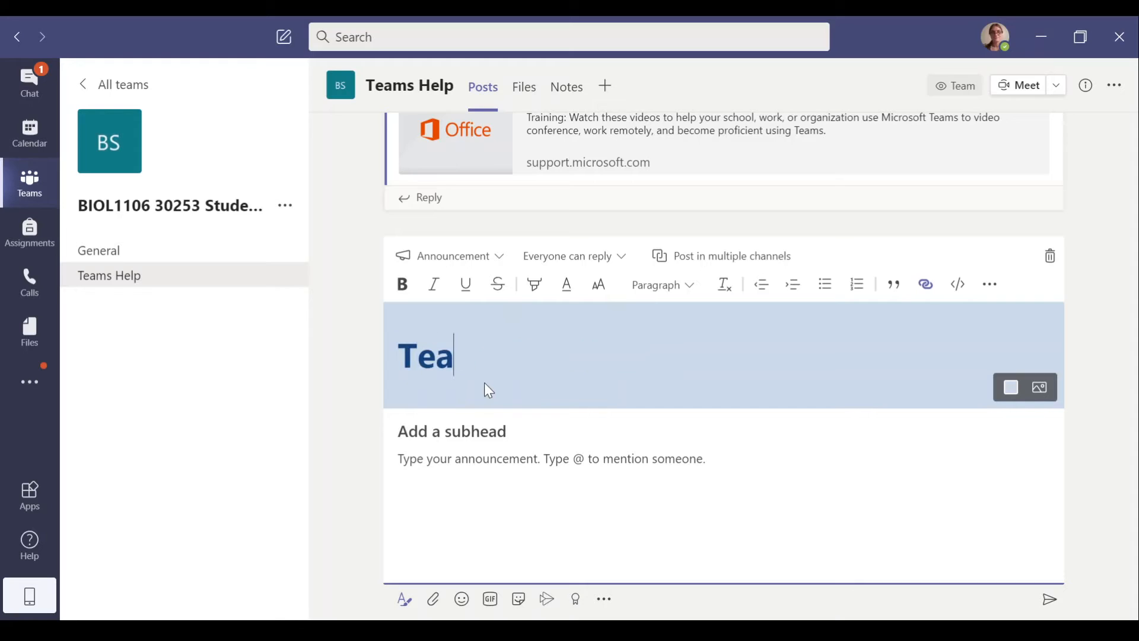
{"action": "type", "text": "ms Troubleshooting"}
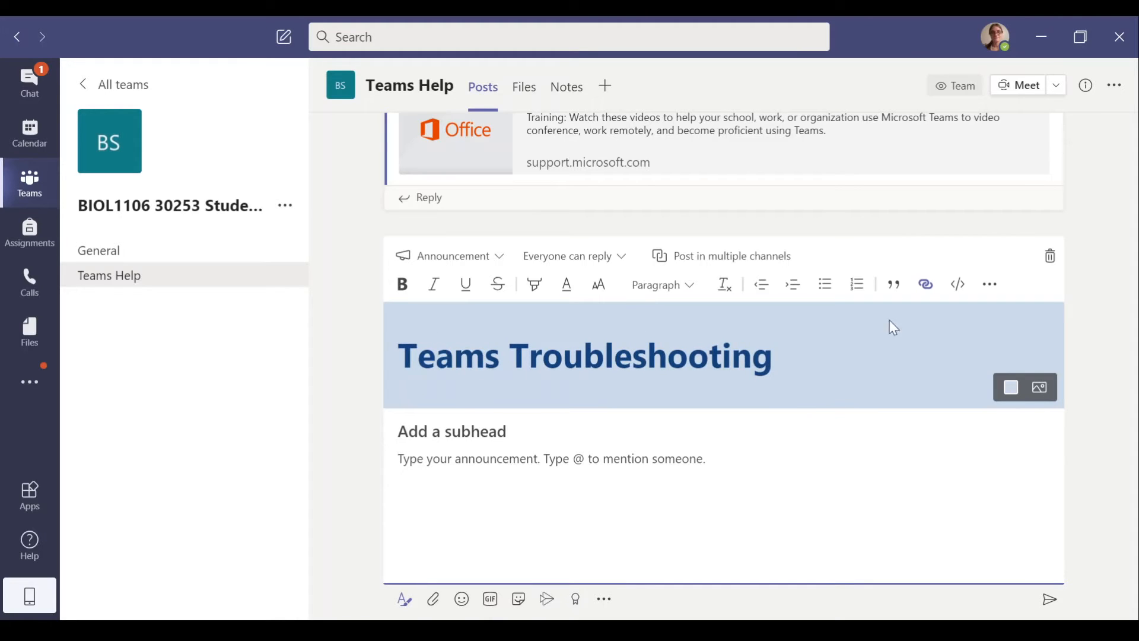
- Insert the copied support.microsoft.com link with the display text "Teams Troubleshooting - Common Issues" and post the announcement
{"action": "left_click", "coordinate": [926, 286]}
{"action": "left_click", "coordinate": [854, 190]}
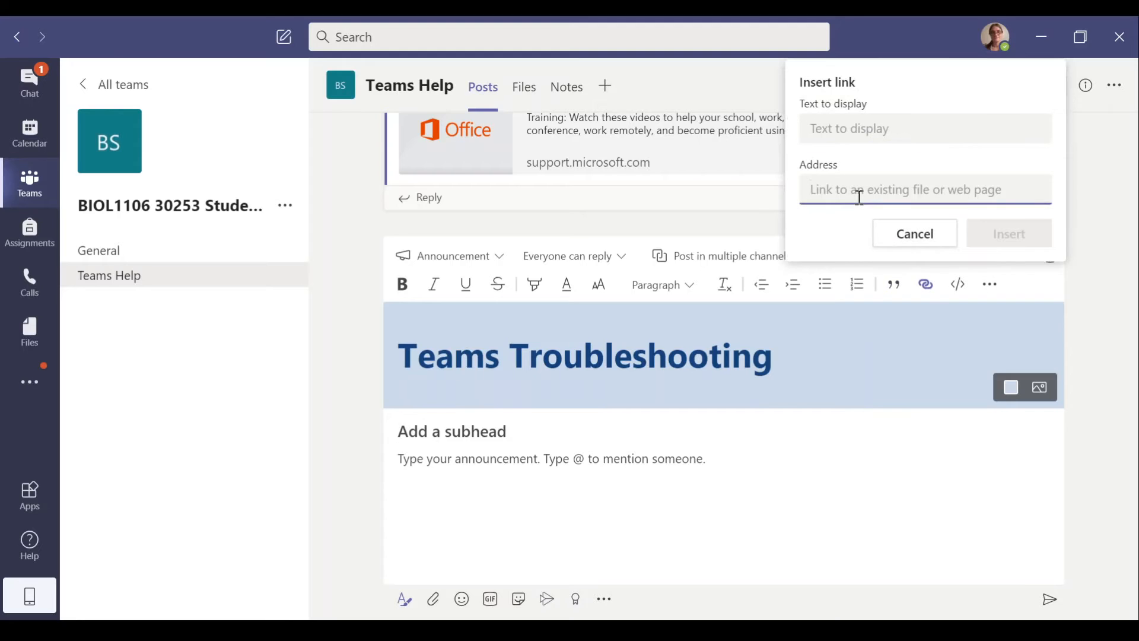
{"action": "key", "text": "ctrl+v"}
{"action": "left_click", "coordinate": [860, 132]}
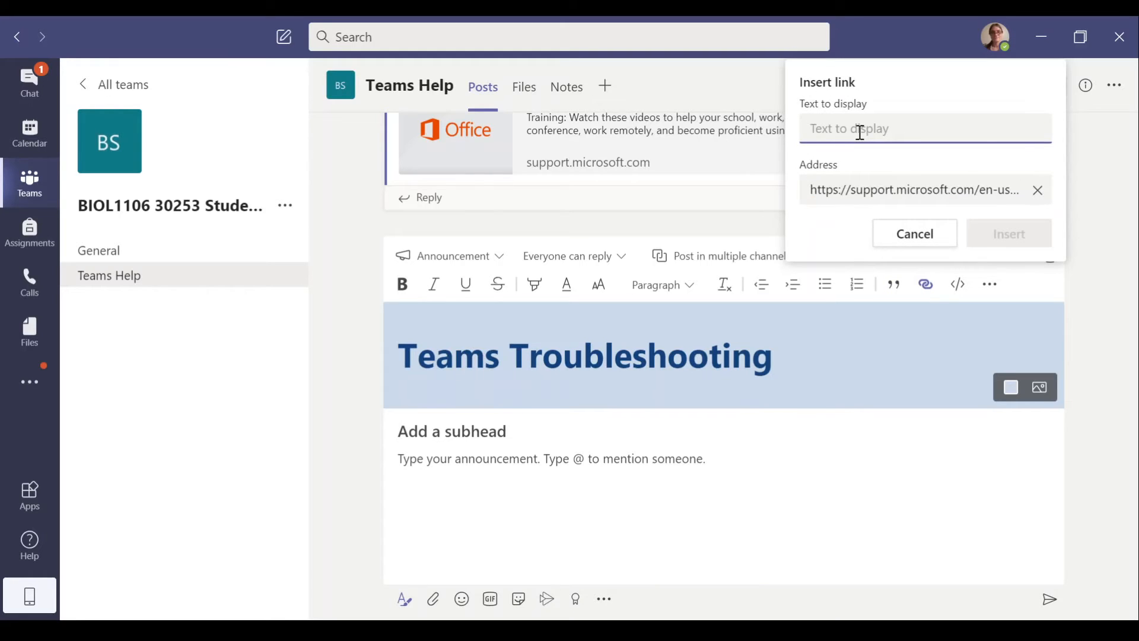
{"action": "type", "text": "Teams"}
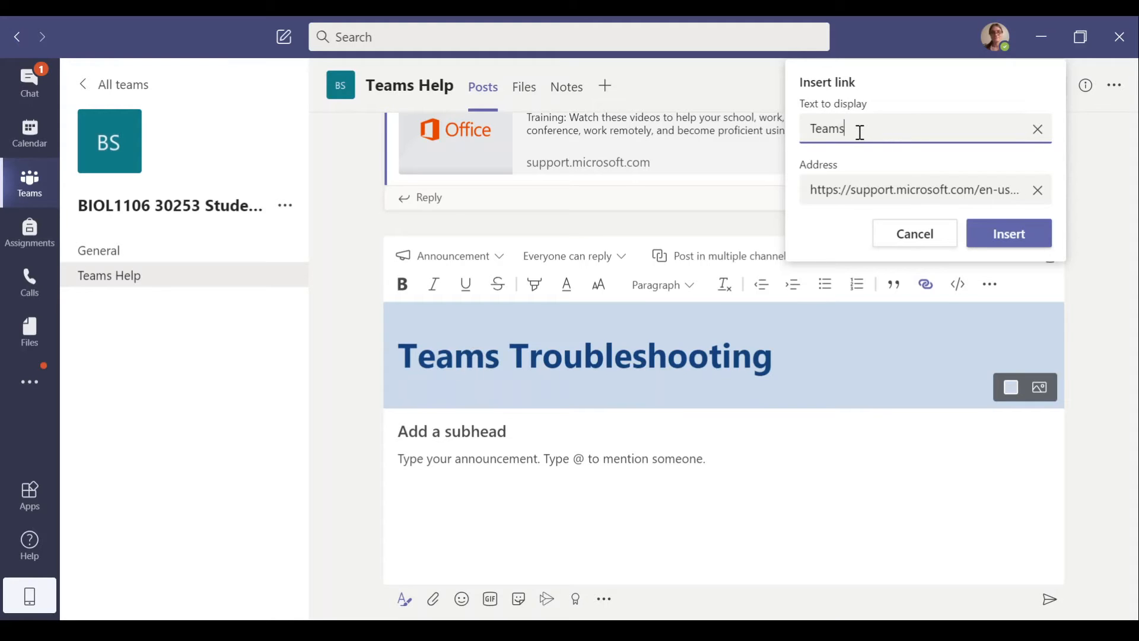
{"action": "type", "text": " Troubleshooting"}
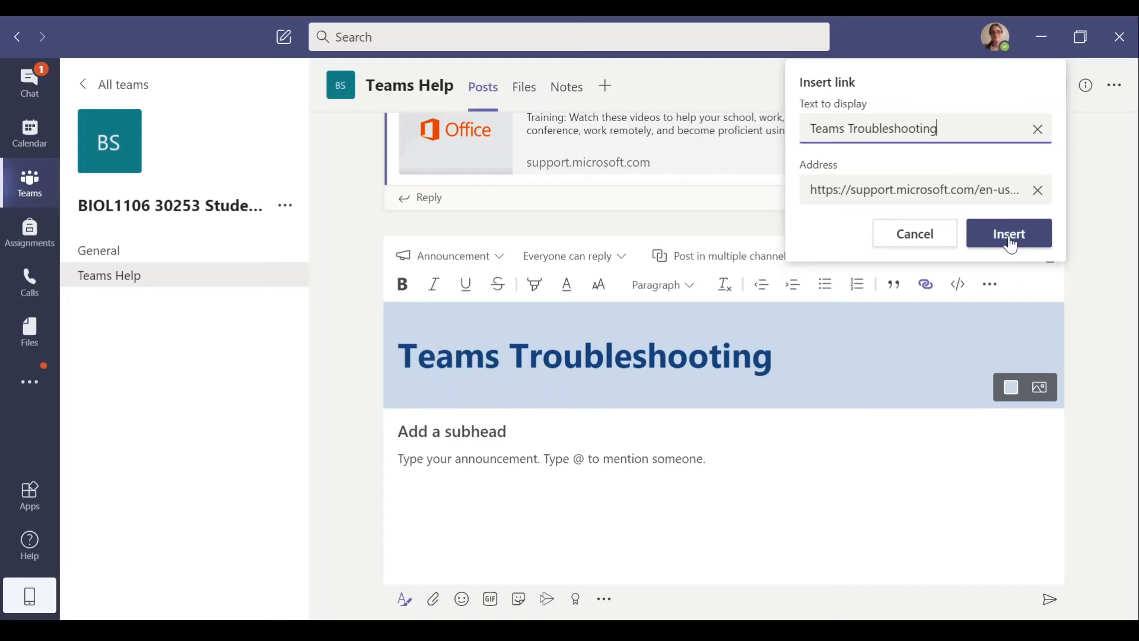
{"action": "type", "text": " - Co"}
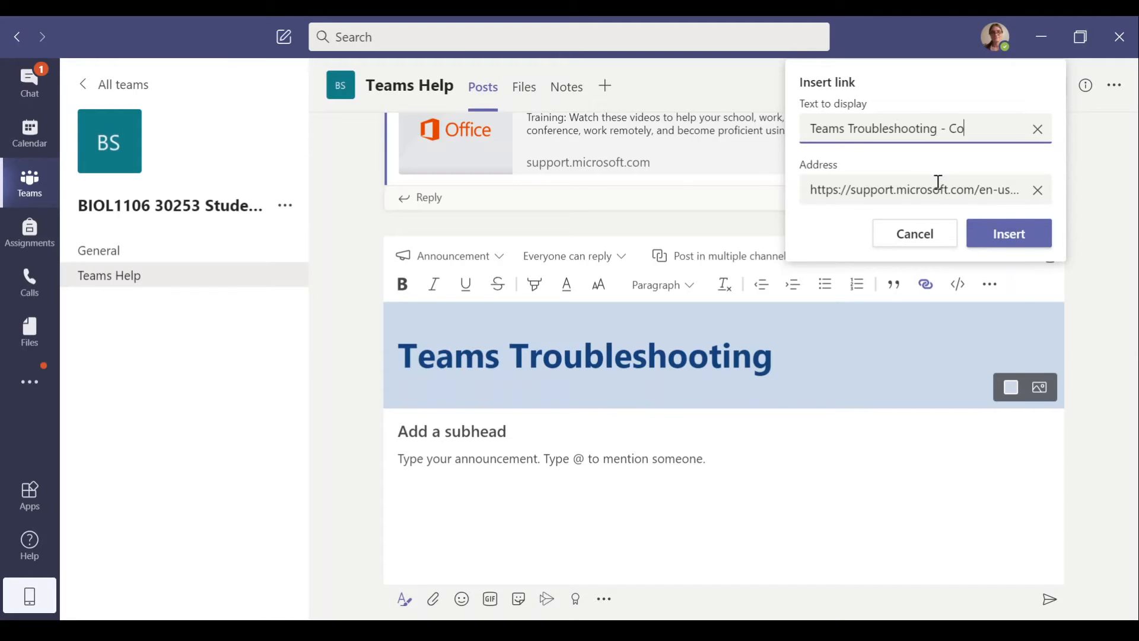
{"action": "type", "text": "mmon Issues"}
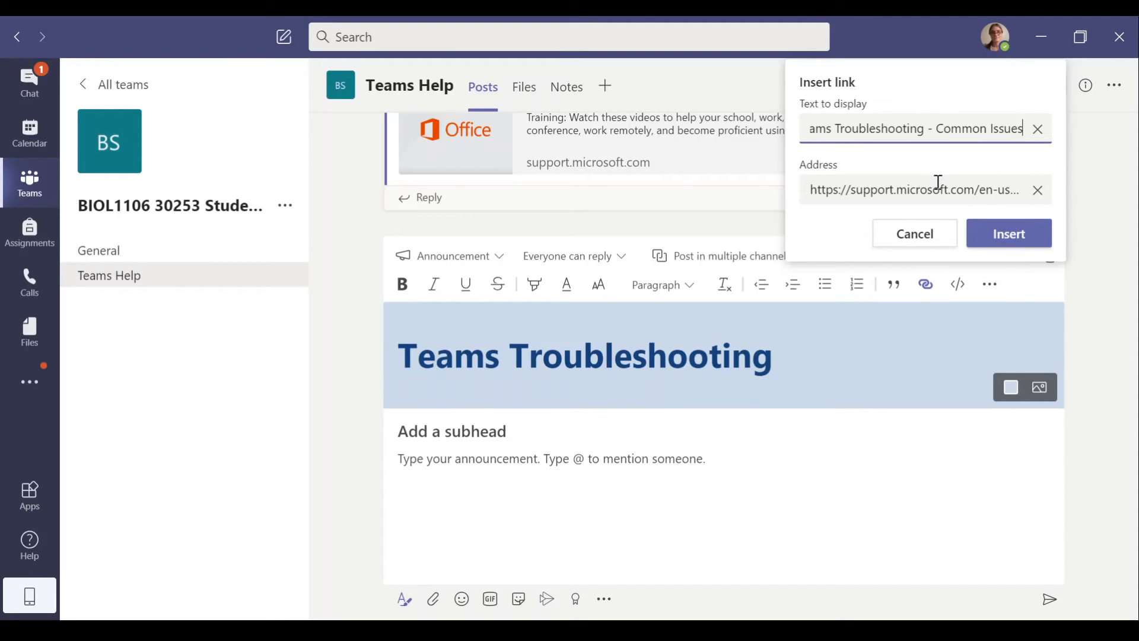
{"action": "left_click", "coordinate": [1004, 238]}
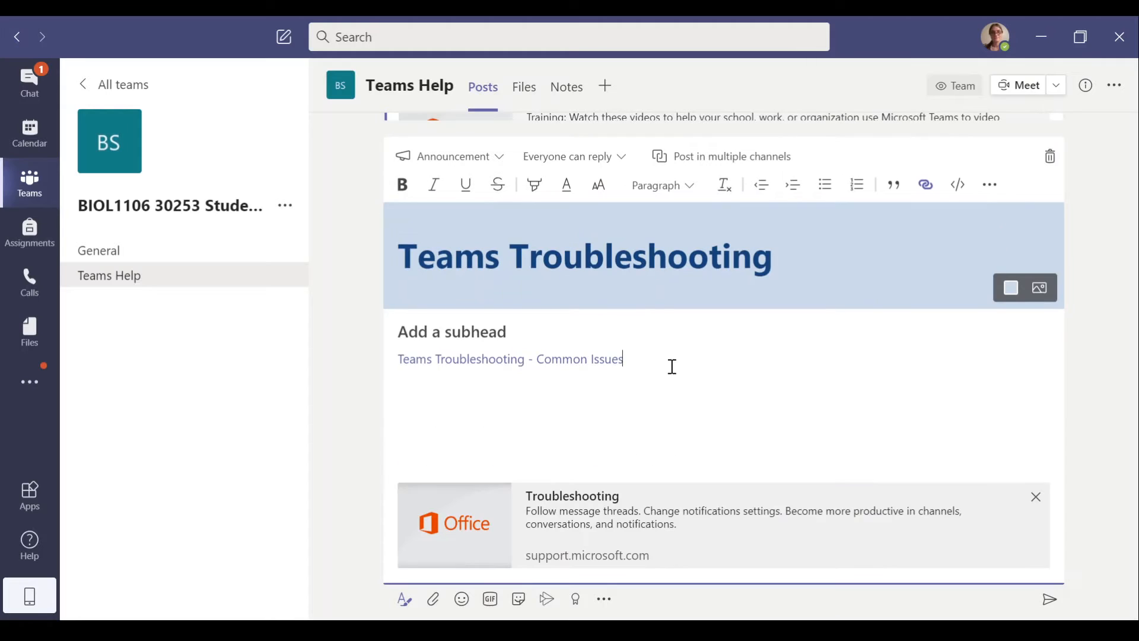
{"action": "left_click", "coordinate": [1050, 600]}
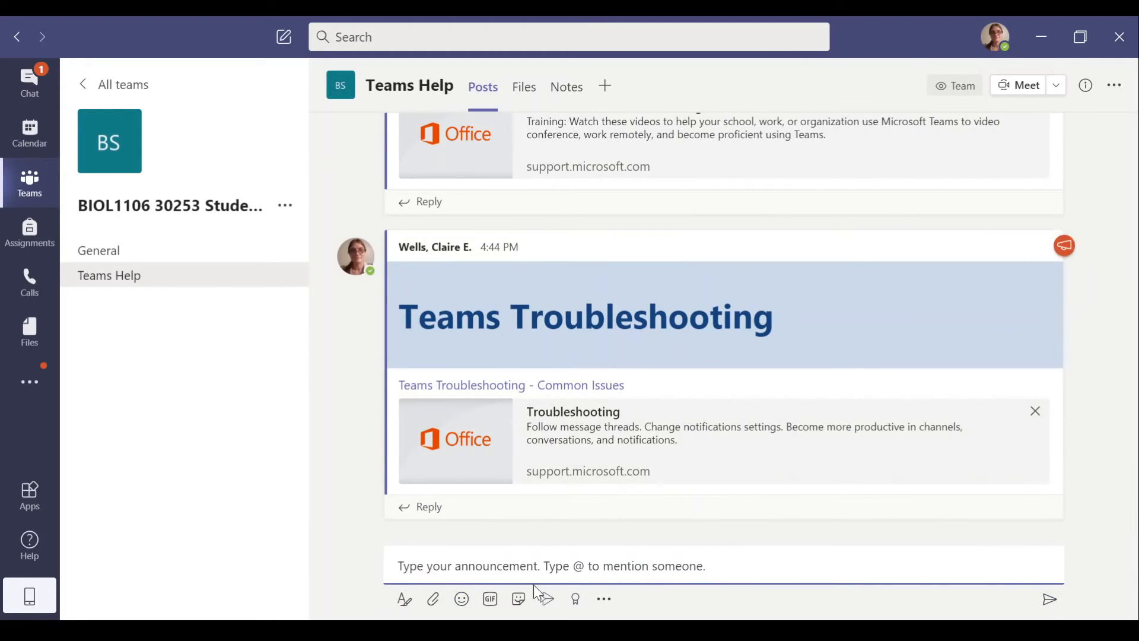
- Start another formatted post in the Teams Help channel as an Announcement with the headline "Contact Support"
{"action": "left_click", "coordinate": [405, 600]}
{"action": "left_click", "coordinate": [484, 371]}
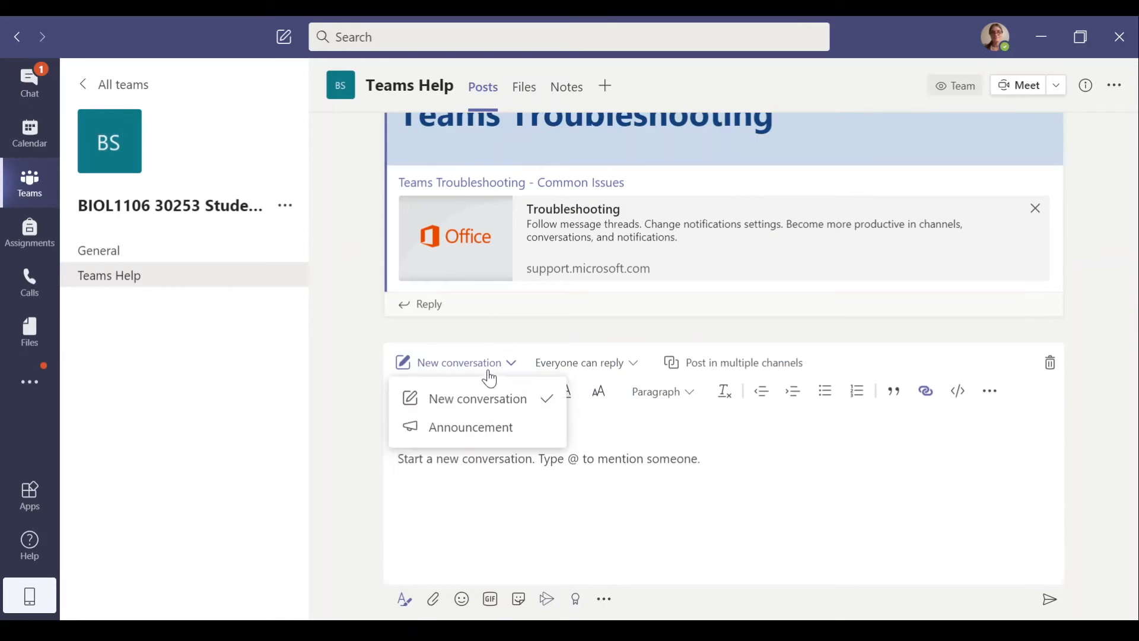
{"action": "left_click", "coordinate": [452, 427]}
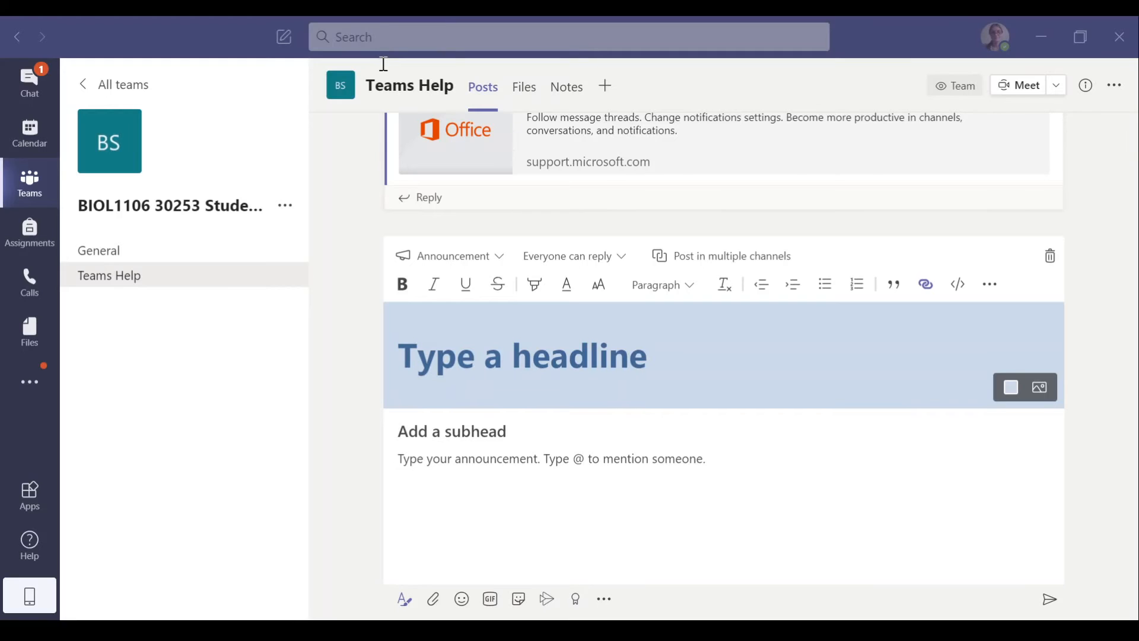
{"action": "left_click", "coordinate": [1033, 25]}
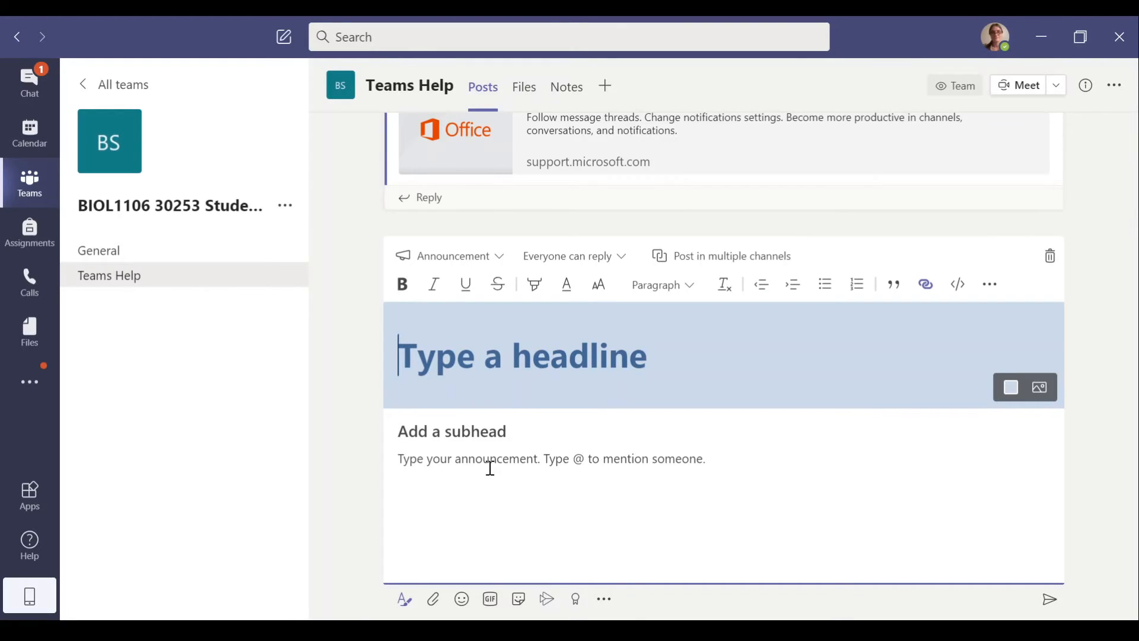
{"action": "type", "text": "Contact Support"}
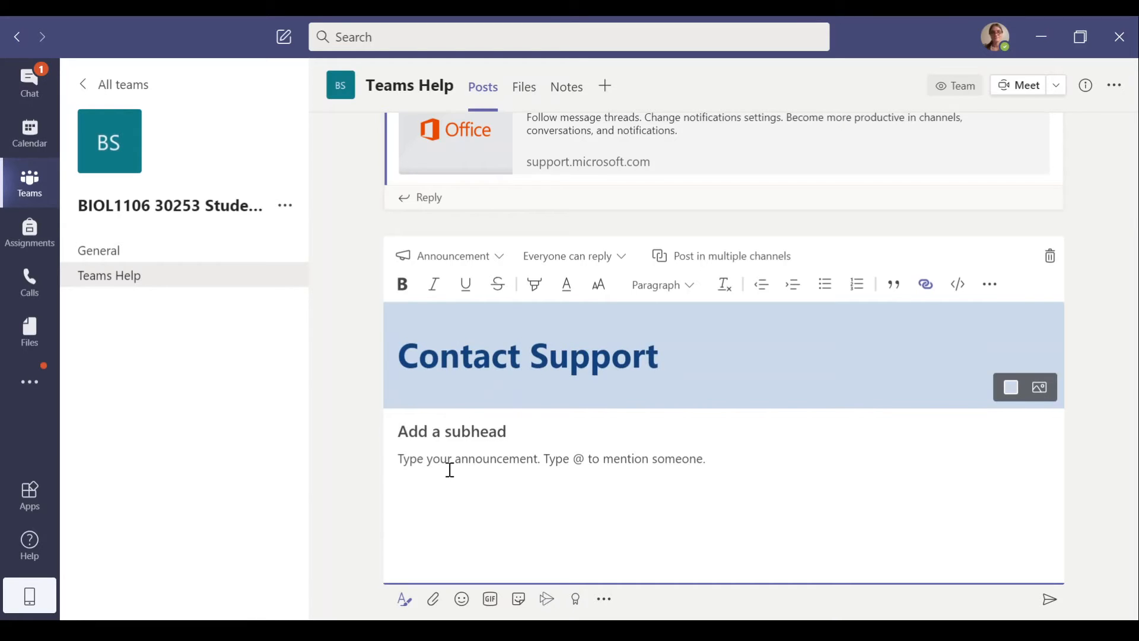
- Insert the copied support.microsoft.com link with the display text "Contact Microsoft Support" and post the announcement
{"action": "left_click", "coordinate": [926, 285]}
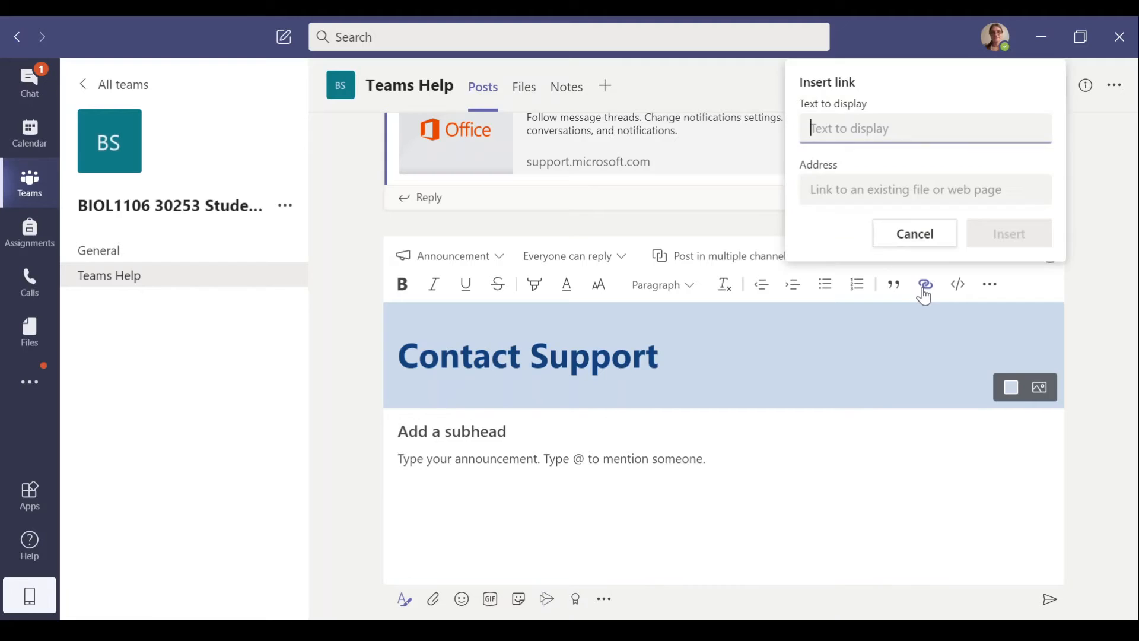
{"action": "left_click", "coordinate": [876, 190]}
{"action": "key", "text": "ctrl+v"}
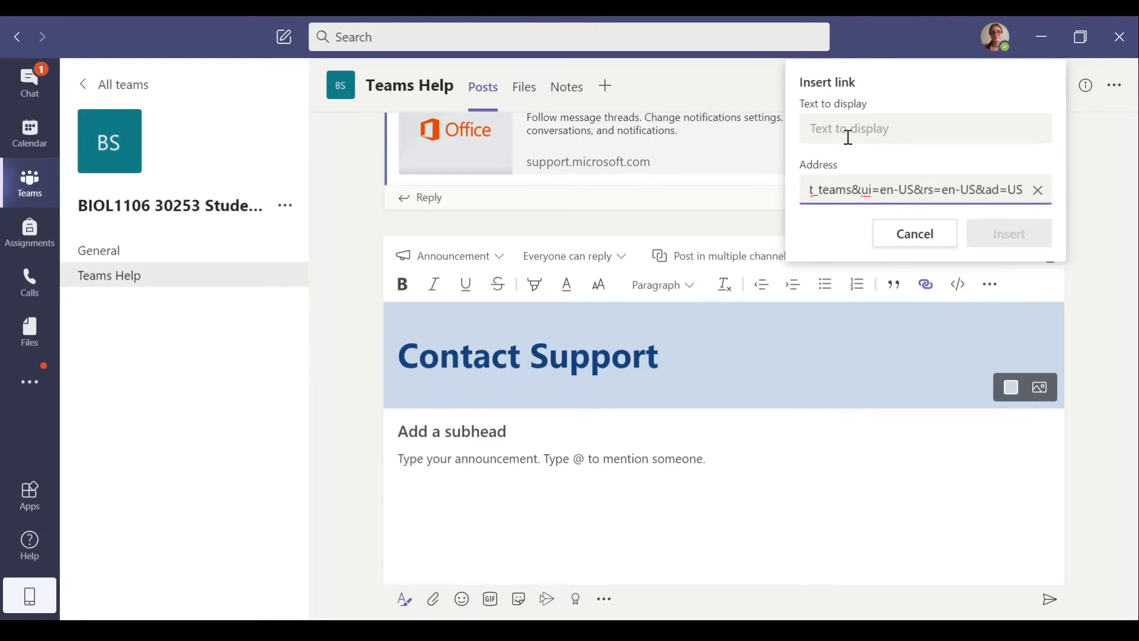
{"action": "left_click", "coordinate": [848, 136]}
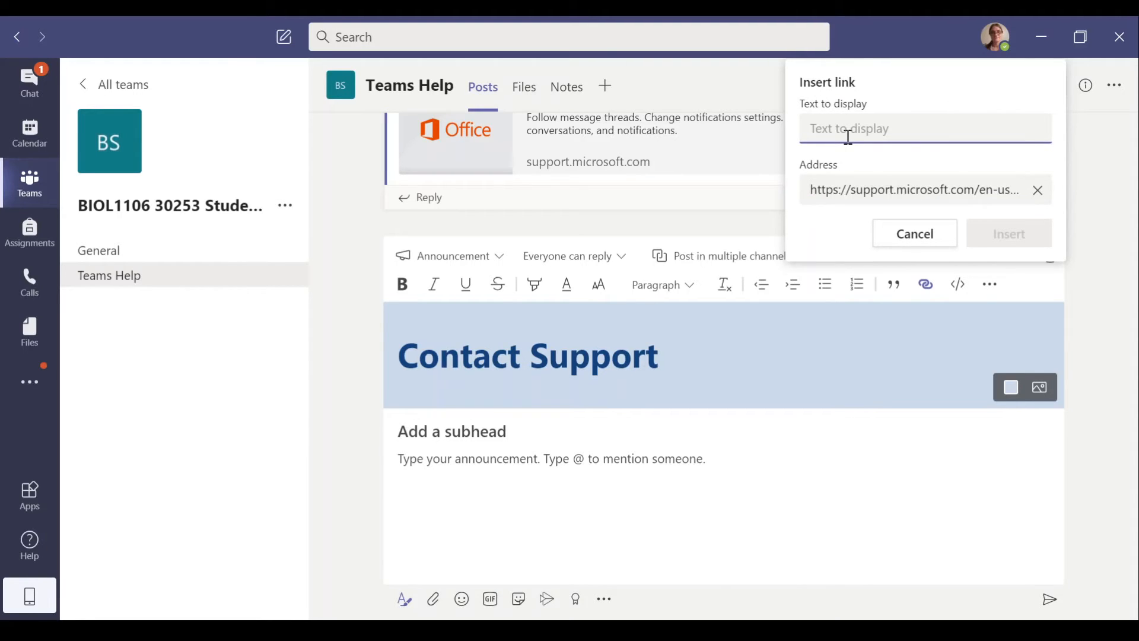
{"action": "type", "text": "Micro"}
{"action": "key", "text": "BackSpace"}
{"action": "key", "text": "BackSpace"}
{"action": "key", "text": "BackSpace"}
{"action": "key", "text": "BackSpace"}
{"action": "key", "text": "BackSpace"}
{"action": "type", "text": "Contact "}
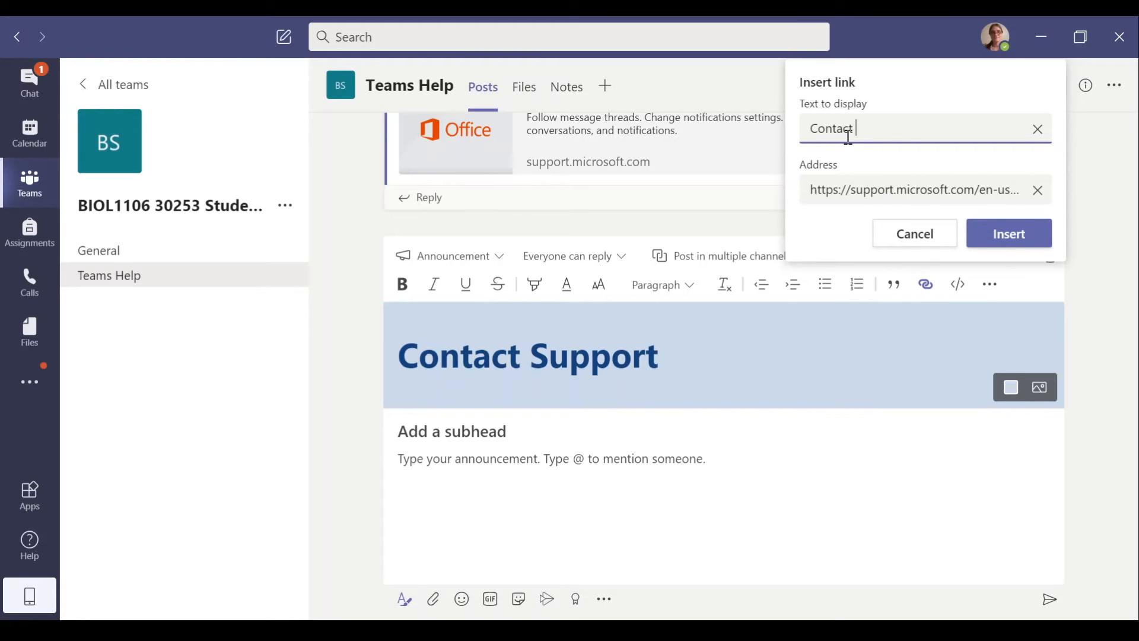
{"action": "type", "text": "Microsoft Office"}
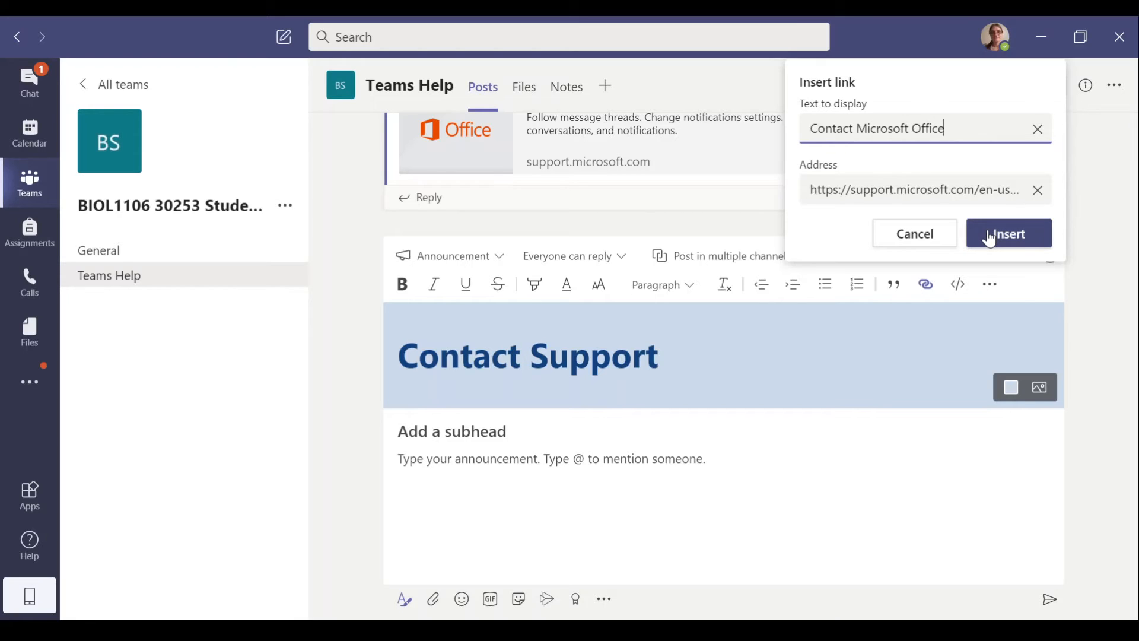
{"action": "key", "text": "BackSpace"}
{"action": "key", "text": "BackSpace"}
{"action": "key", "text": "BackSpace"}
{"action": "key", "text": "BackSpace"}
{"action": "key", "text": "BackSpace"}
{"action": "key", "text": "BackSpace"}
{"action": "key", "text": "BackSpace"}
{"action": "type", "text": "Support"}
{"action": "left_click", "coordinate": [989, 237]}
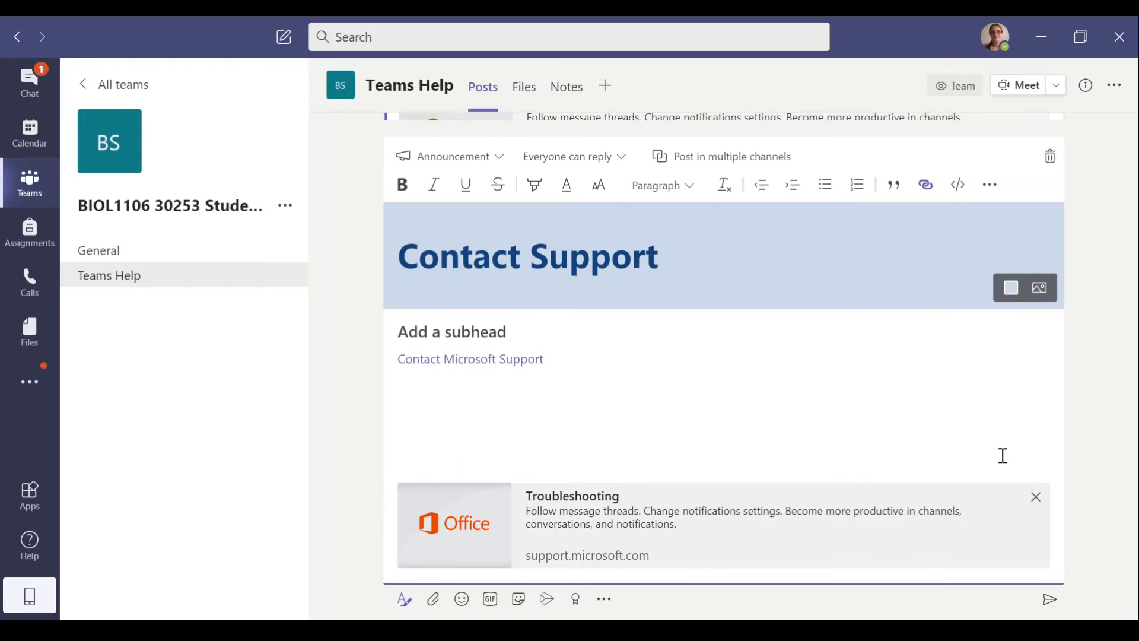
{"action": "left_click", "coordinate": [1050, 599]}
- Upload the video "Teams Orientation for Students.mp4" from the OutputVideo folder to the Teams Help channel's files
{"action": "scroll", "coordinate": [611, 336], "scroll_direction": "up", "scroll_amount": 10}
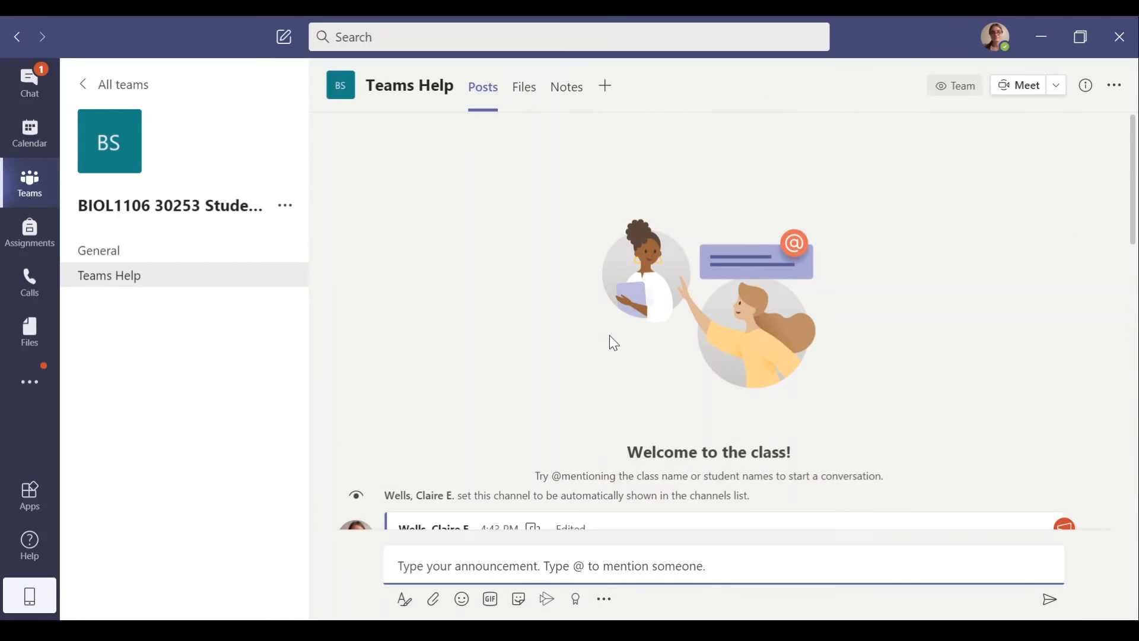
{"action": "scroll", "coordinate": [611, 336], "scroll_direction": "down", "scroll_amount": 4}
{"action": "scroll", "coordinate": [614, 343], "scroll_direction": "down", "scroll_amount": 8}
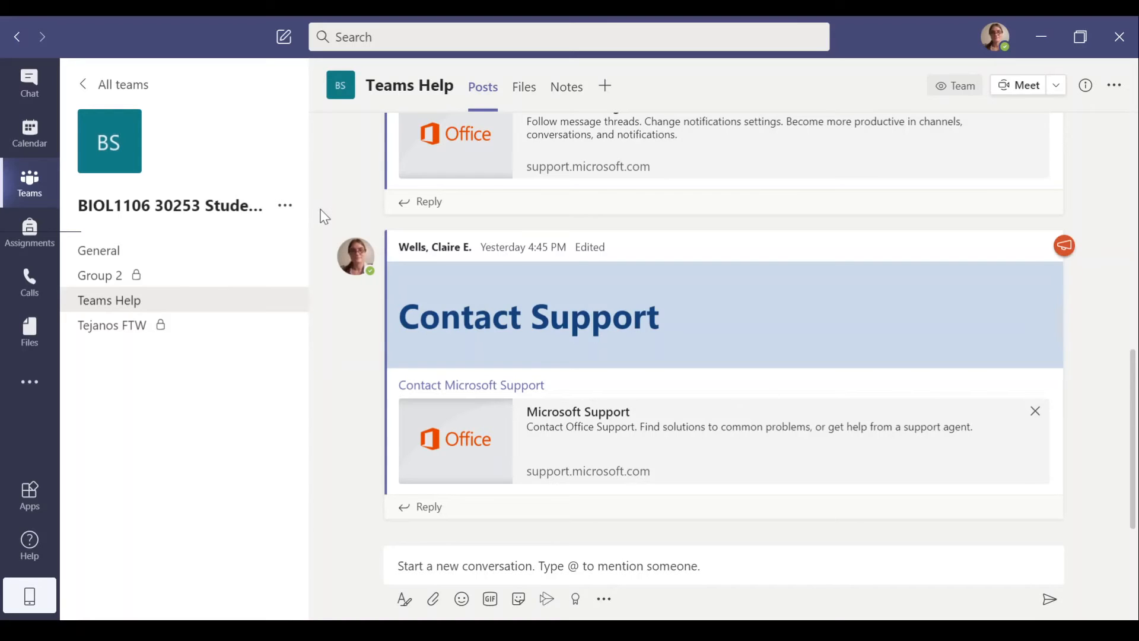
{"action": "left_click", "coordinate": [524, 89]}
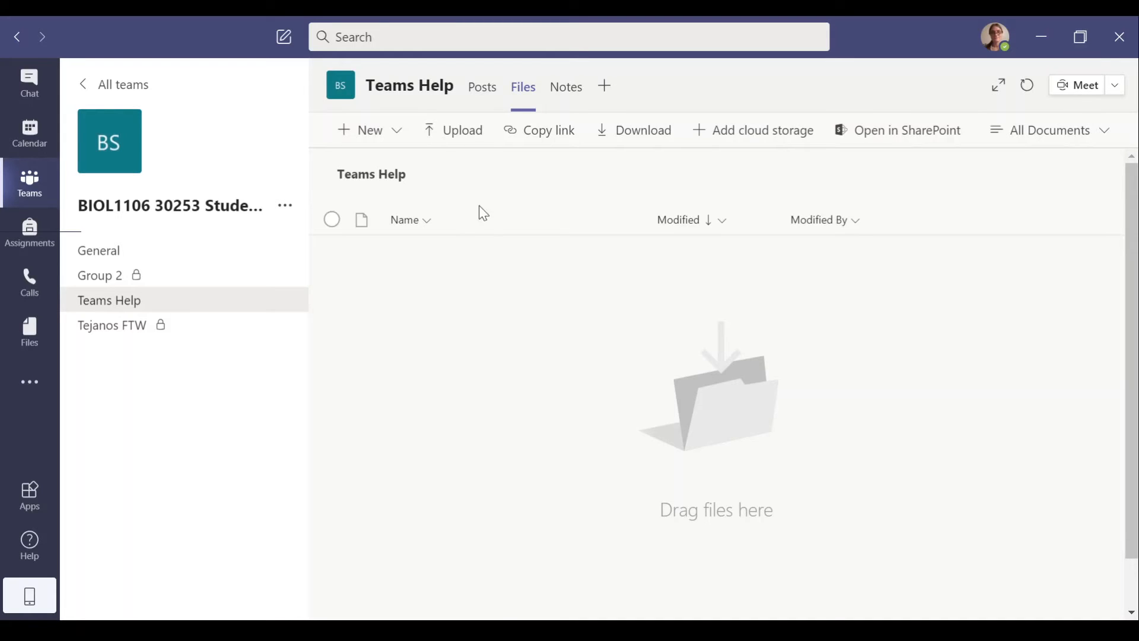
{"action": "triple_click", "coordinate": [460, 160]}
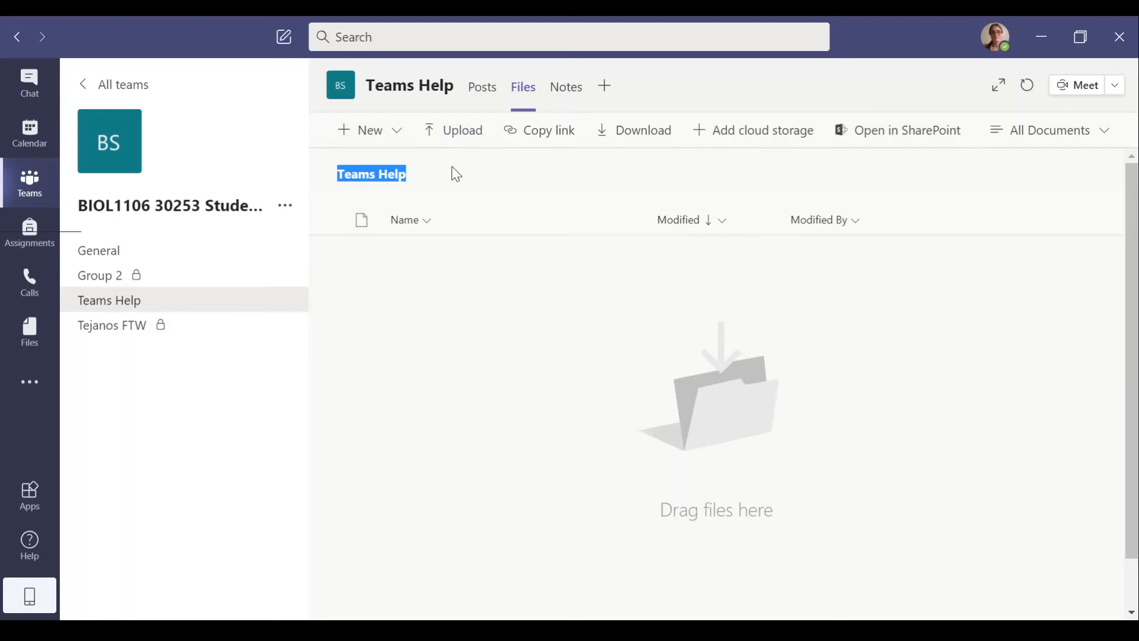
{"action": "left_click", "coordinate": [451, 167]}
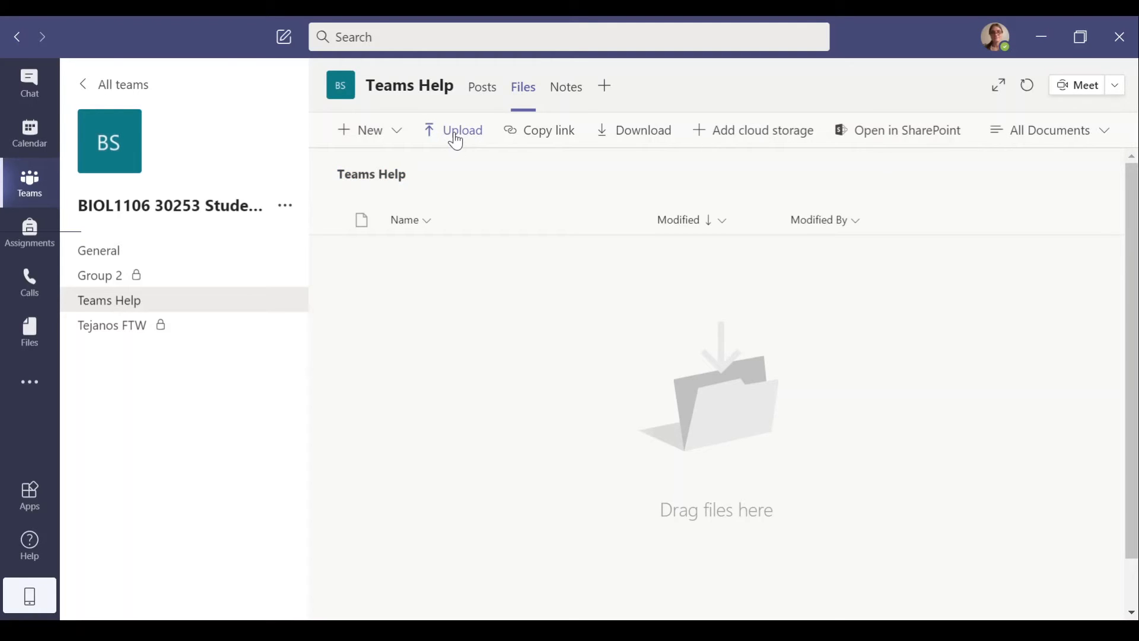
{"action": "left_click", "coordinate": [455, 135]}
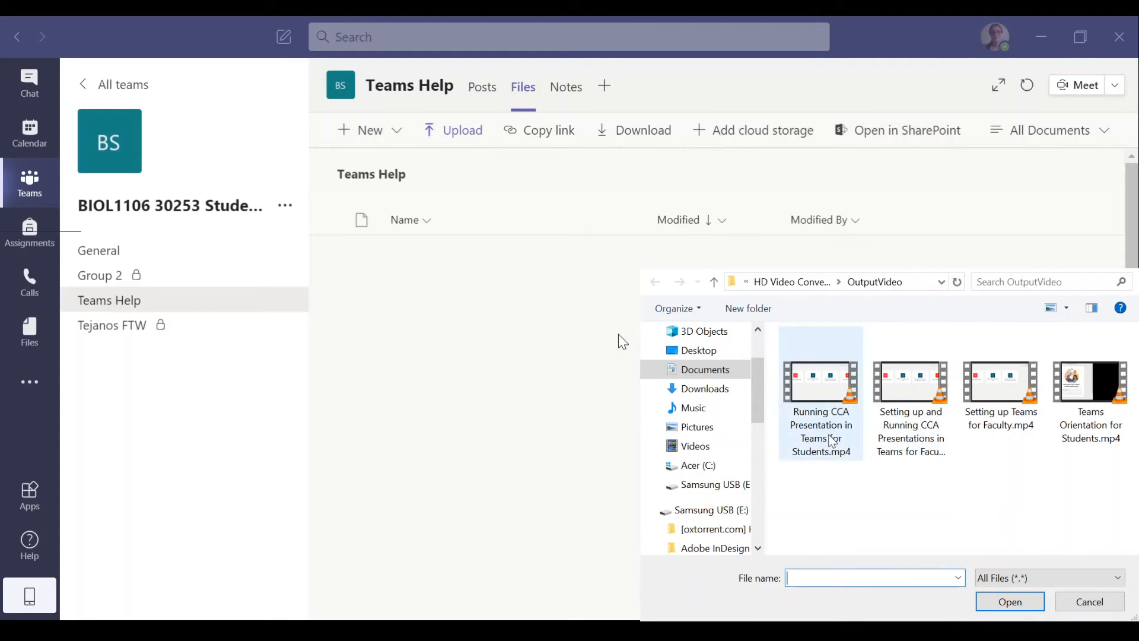
{"action": "left_click", "coordinate": [917, 424]}
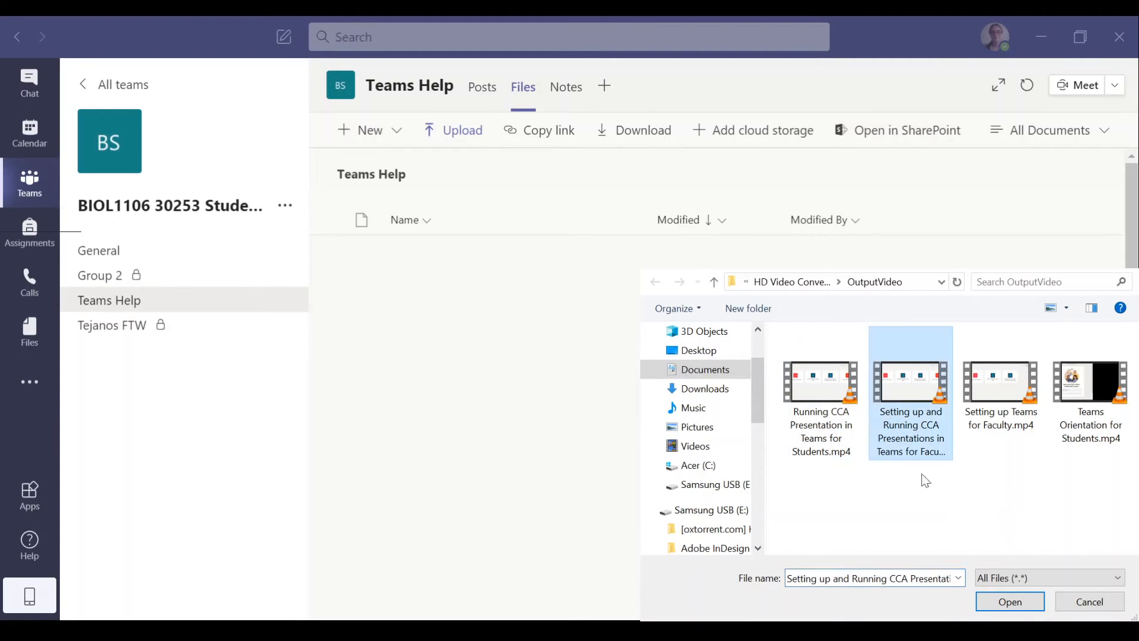
{"action": "left_click", "coordinate": [1083, 428]}
{"action": "left_click", "coordinate": [1008, 602]}
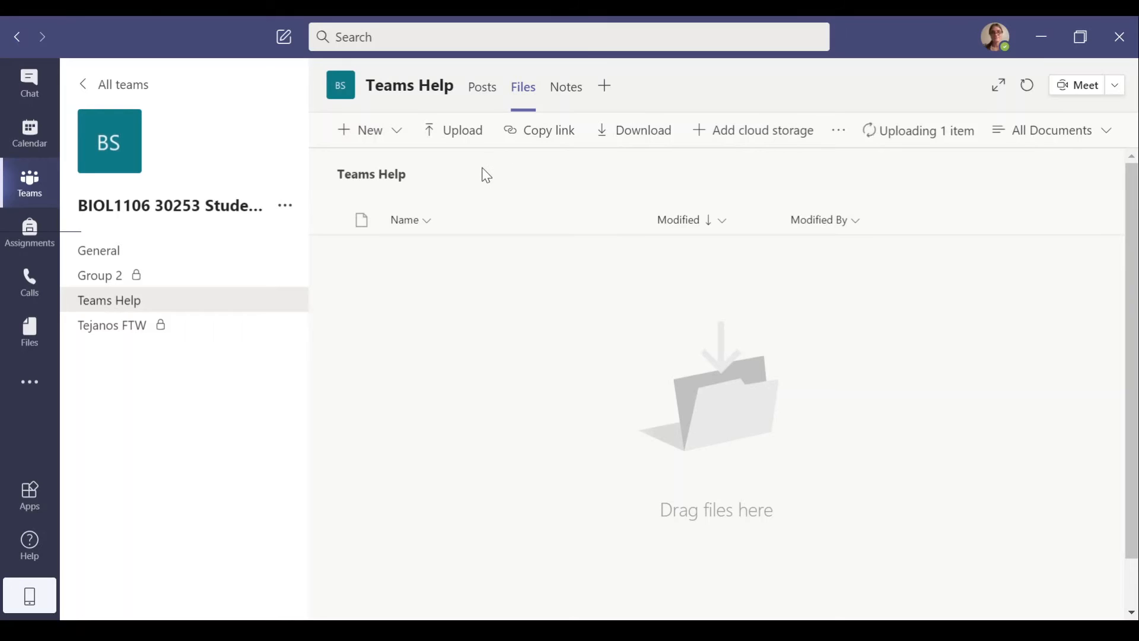
- Upload the video "Running CCA Presentation in Teams for Students.mp4" to the Teams Help channel's files
{"action": "left_click", "coordinate": [457, 140]}
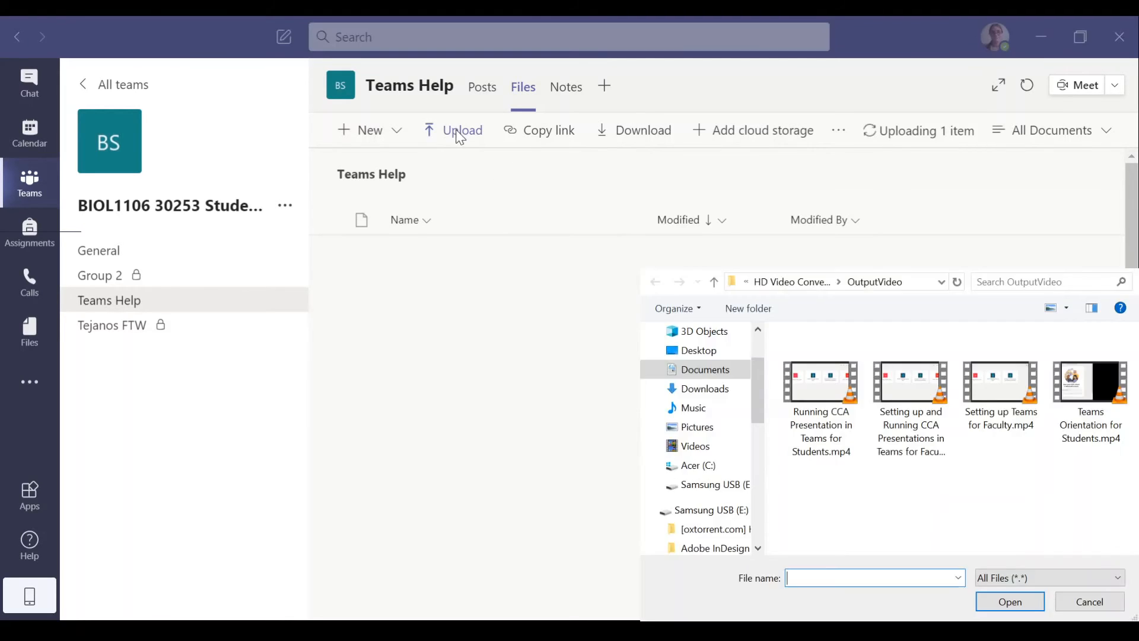
{"action": "left_click", "coordinate": [829, 430]}
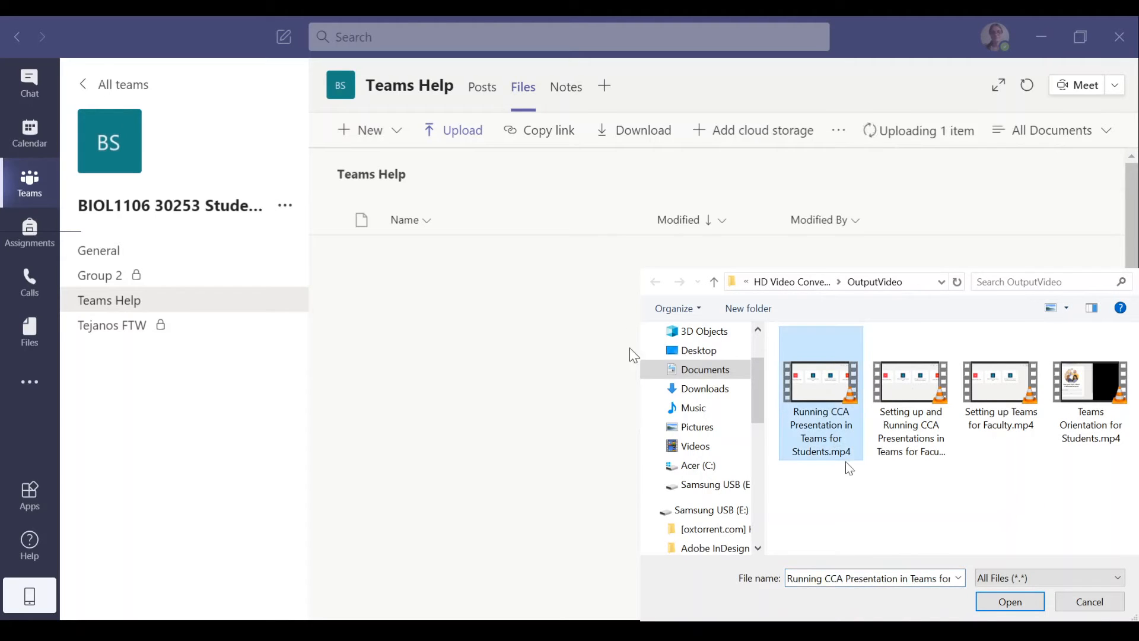
{"action": "left_click", "coordinate": [994, 602]}
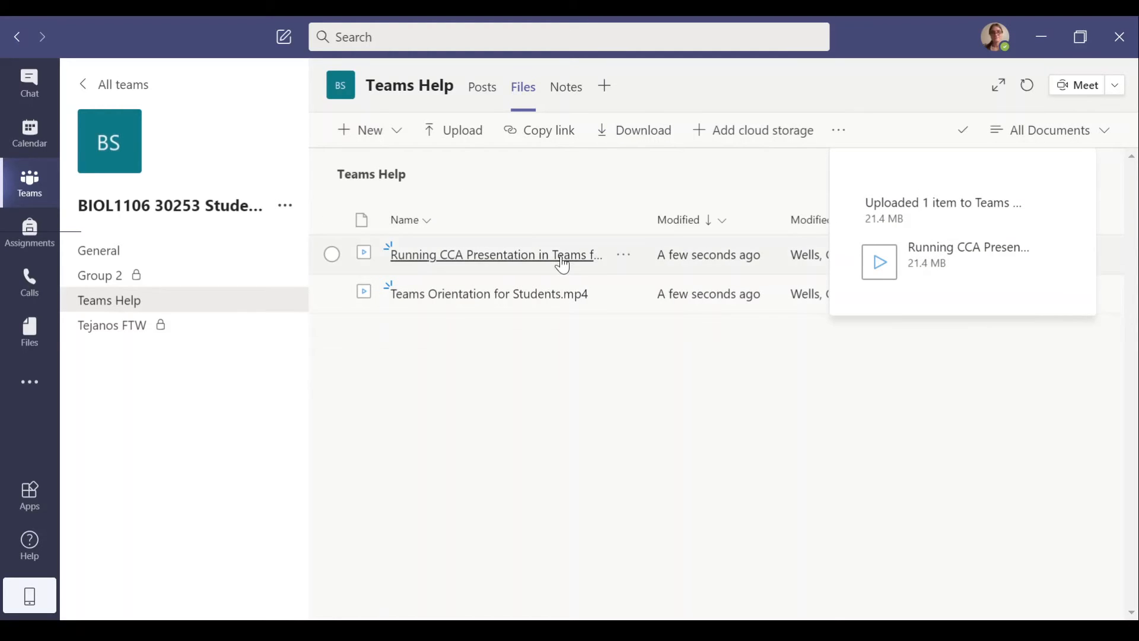
- Review the Teams Help channel's posts and turn channel moderation on in that channel's settings
{"action": "left_click", "coordinate": [482, 90]}
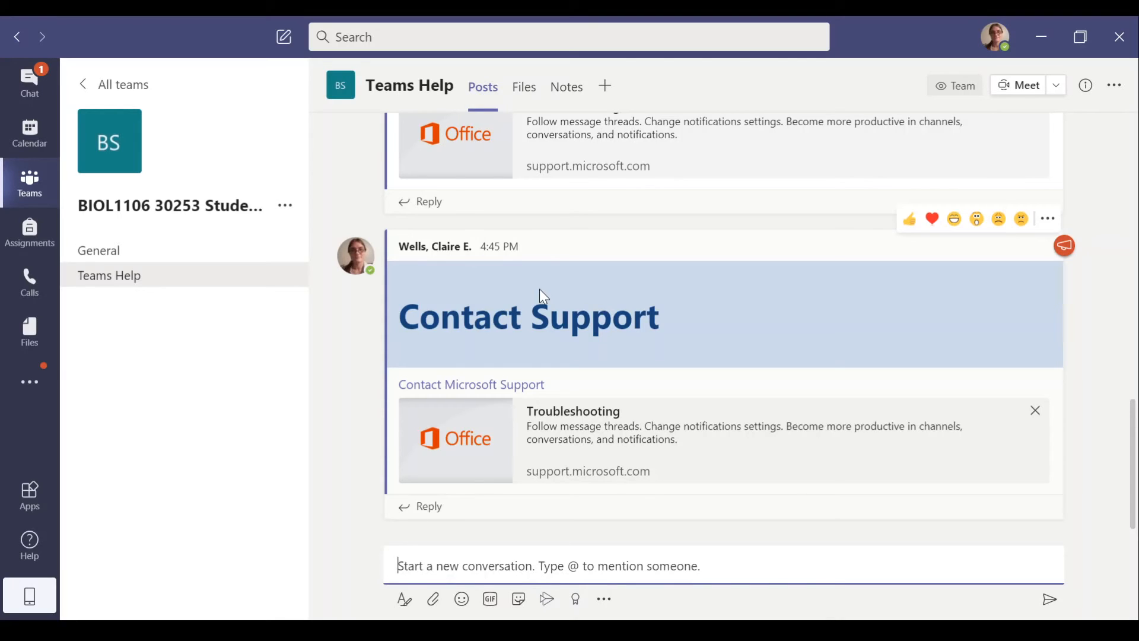
{"action": "scroll", "coordinate": [539, 290], "scroll_direction": "up", "scroll_amount": 15}
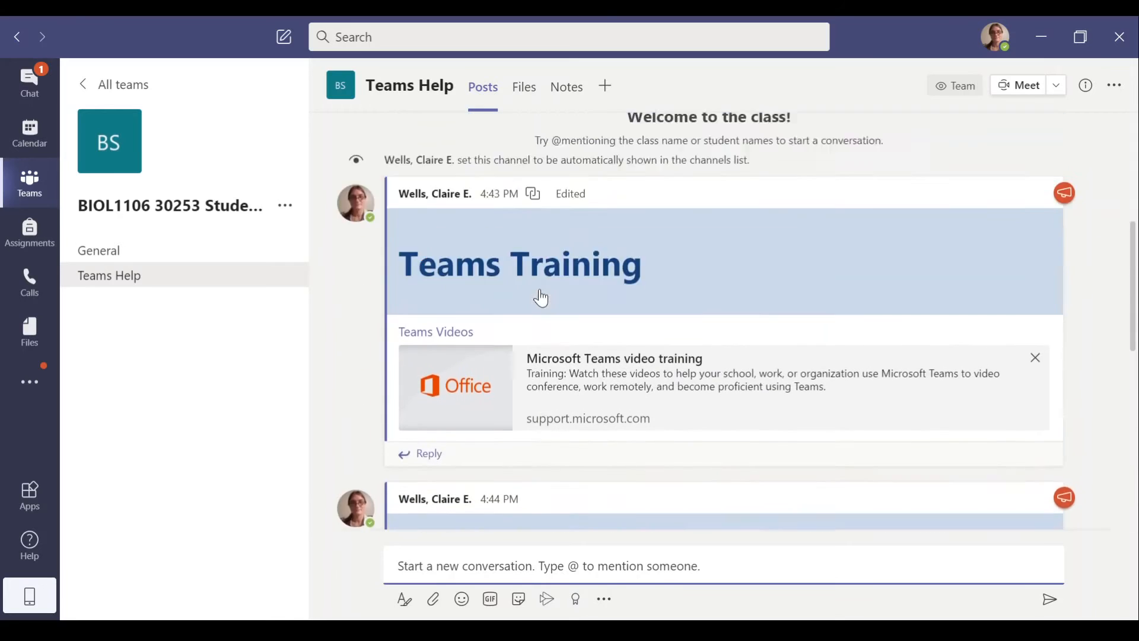
{"action": "scroll", "coordinate": [539, 290], "scroll_direction": "down", "scroll_amount": 15}
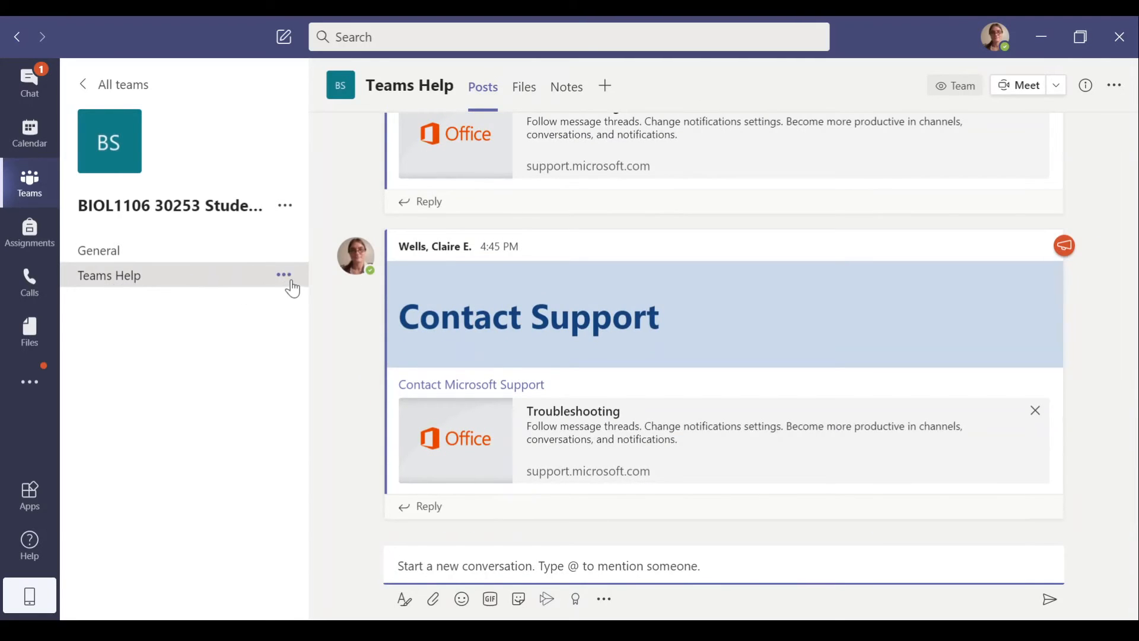
{"action": "left_click", "coordinate": [284, 276]}
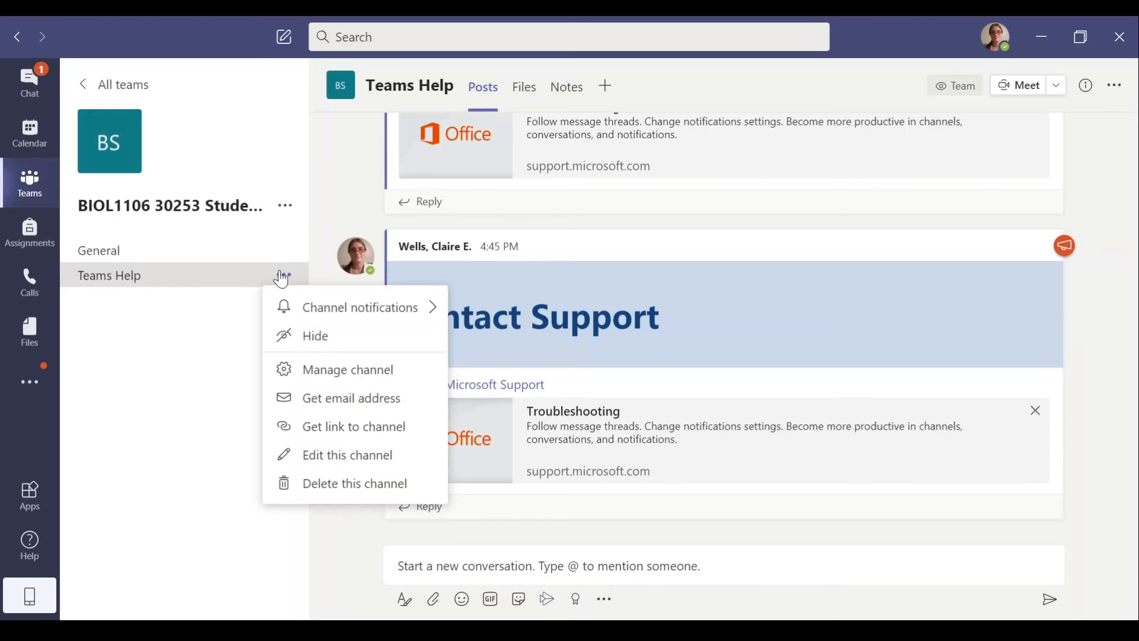
{"action": "left_click", "coordinate": [350, 370]}
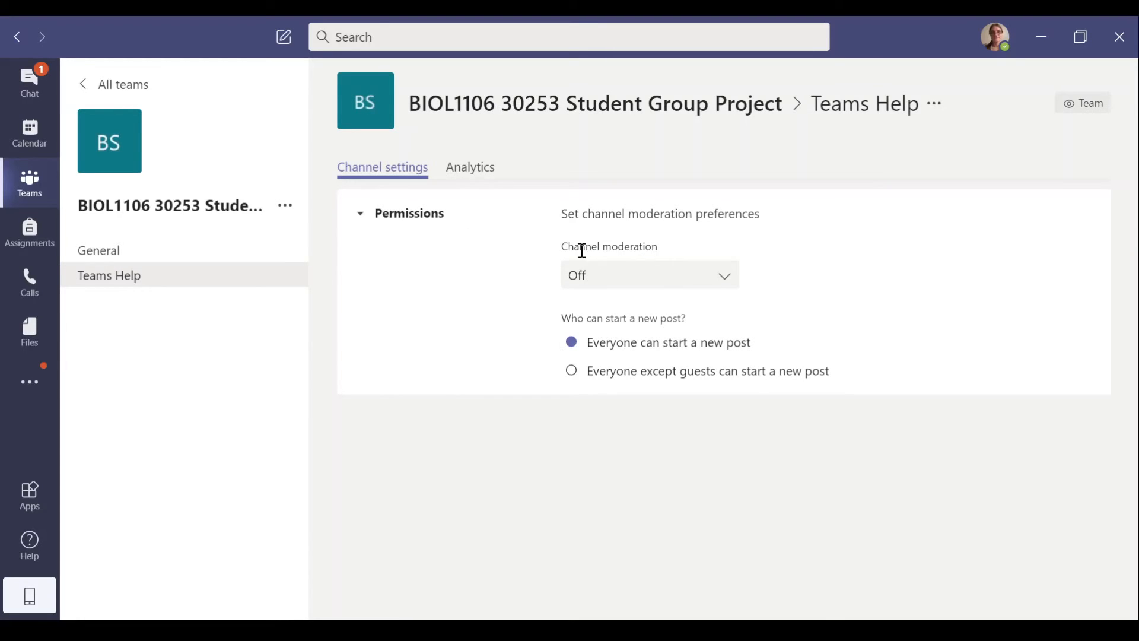
{"action": "left_click", "coordinate": [602, 281]}
{"action": "left_click", "coordinate": [596, 351]}
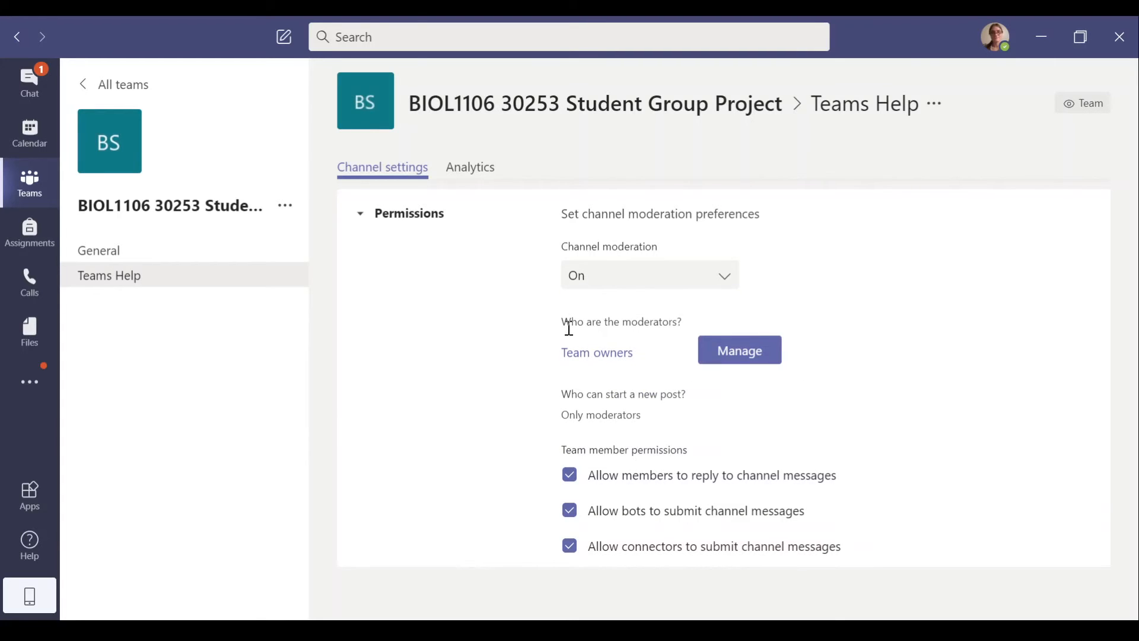
- Check who moderates the Teams Help channel, leaving the moderator list as it is
{"action": "mouse_move", "coordinate": [564, 360]}
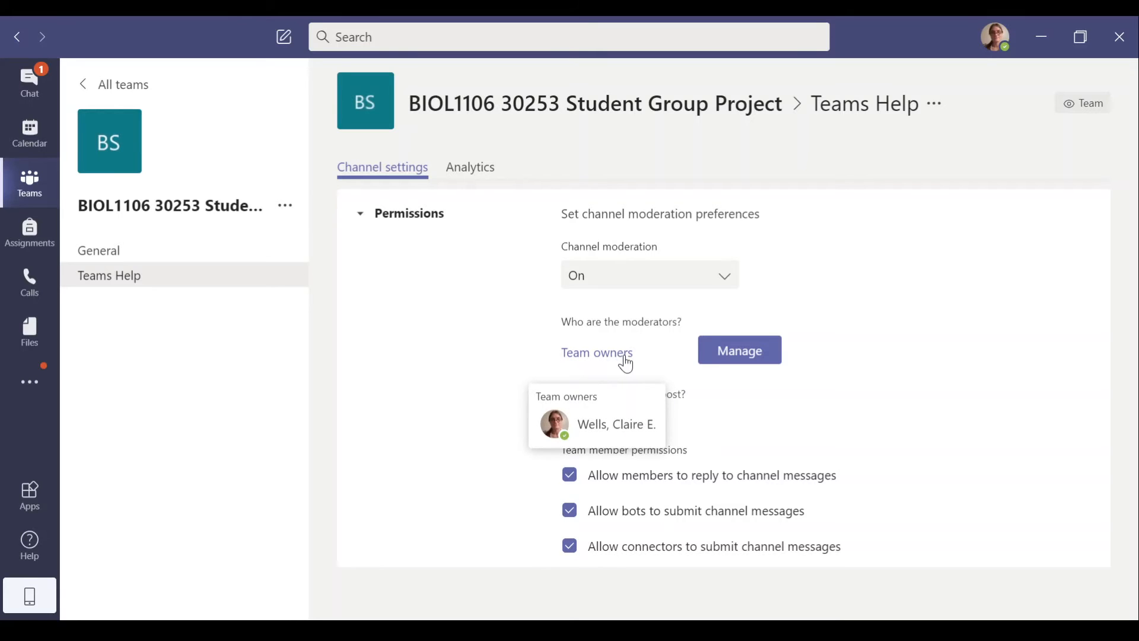
{"action": "left_click", "coordinate": [739, 351]}
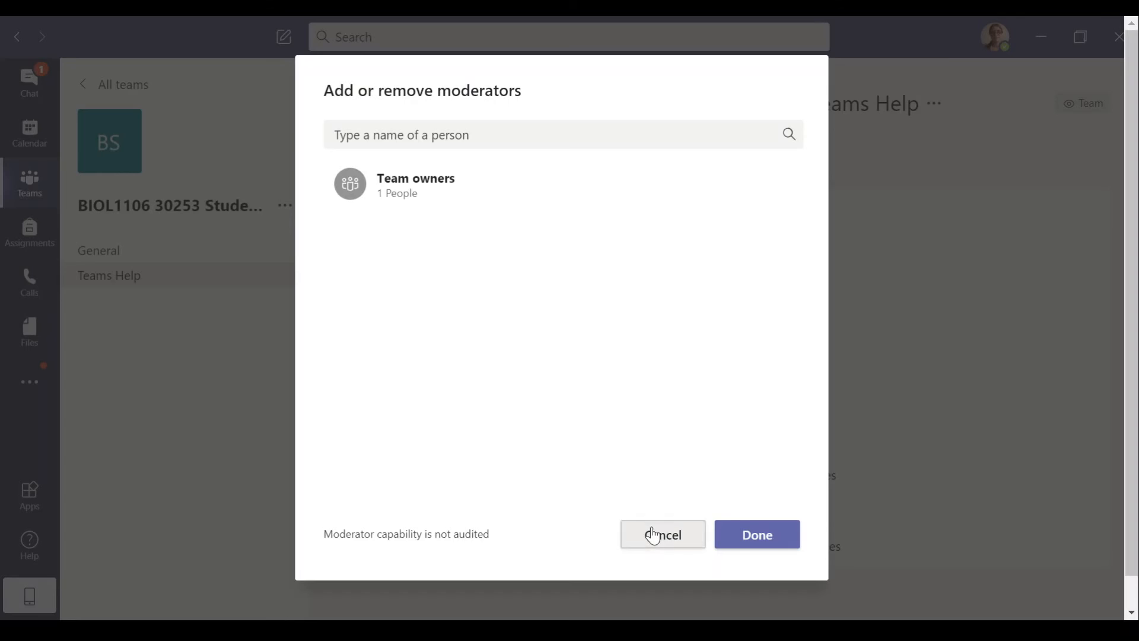
{"action": "left_click", "coordinate": [653, 536]}
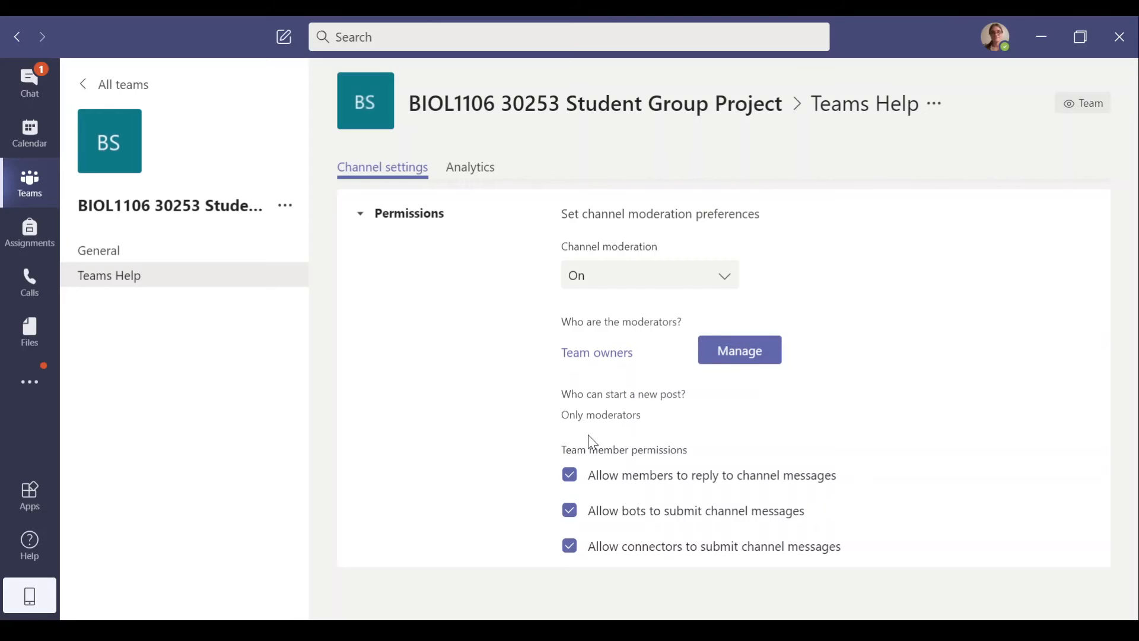
- Disallow member replies, bot messages and connector messages in the Teams Help channel, and return to its posts
{"action": "left_click", "coordinate": [571, 477]}
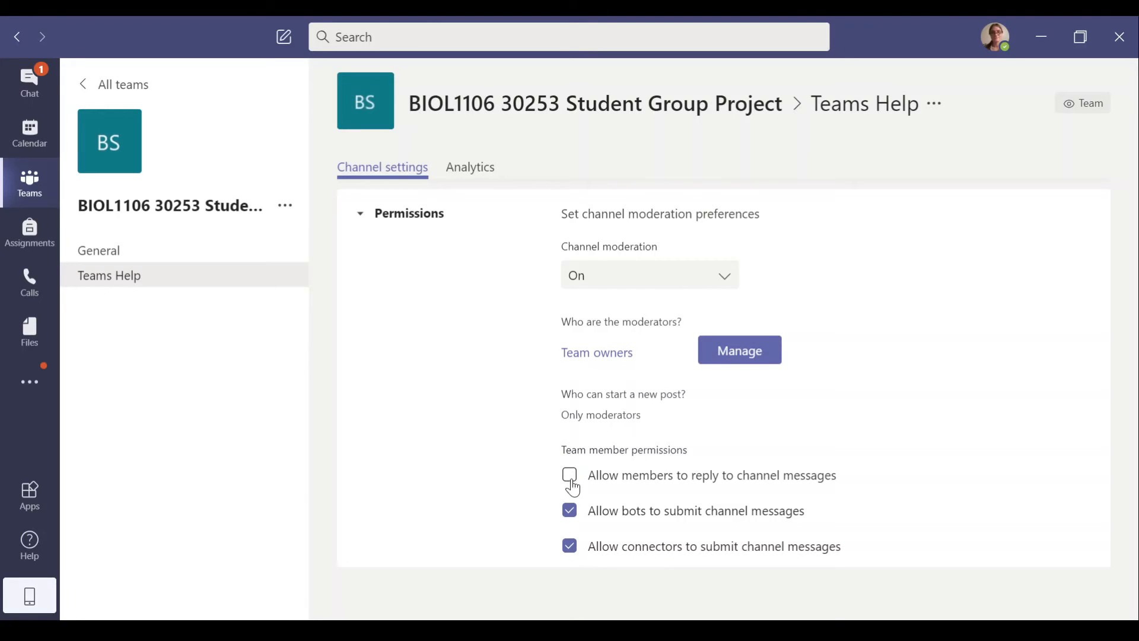
{"action": "left_click", "coordinate": [570, 548]}
{"action": "left_click", "coordinate": [575, 513]}
{"action": "left_click", "coordinate": [584, 544]}
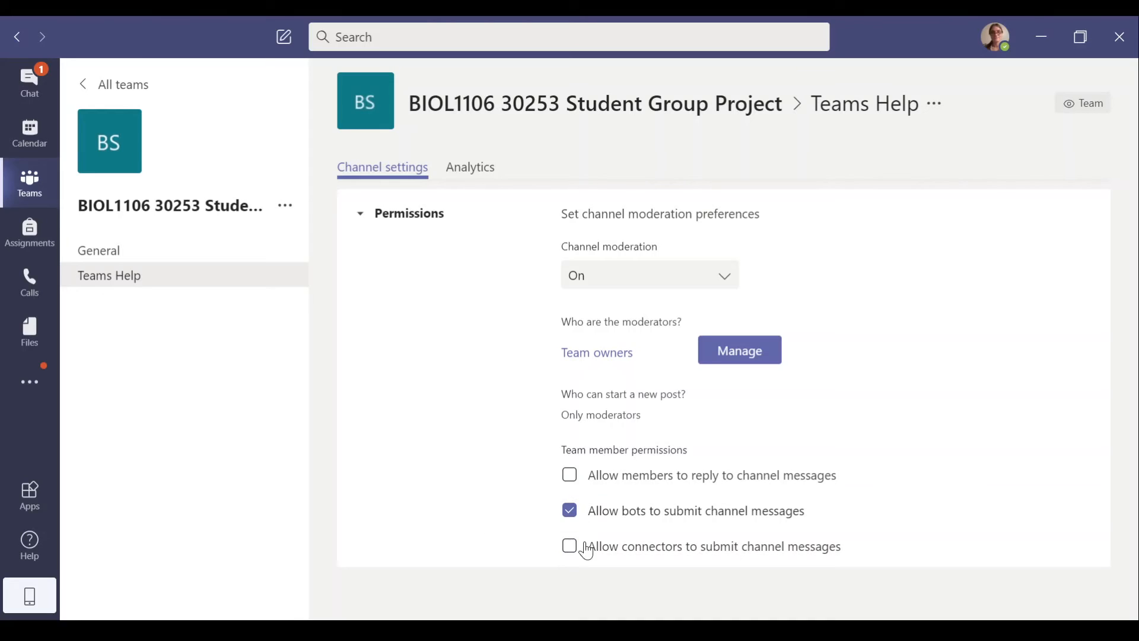
{"action": "left_click", "coordinate": [615, 521]}
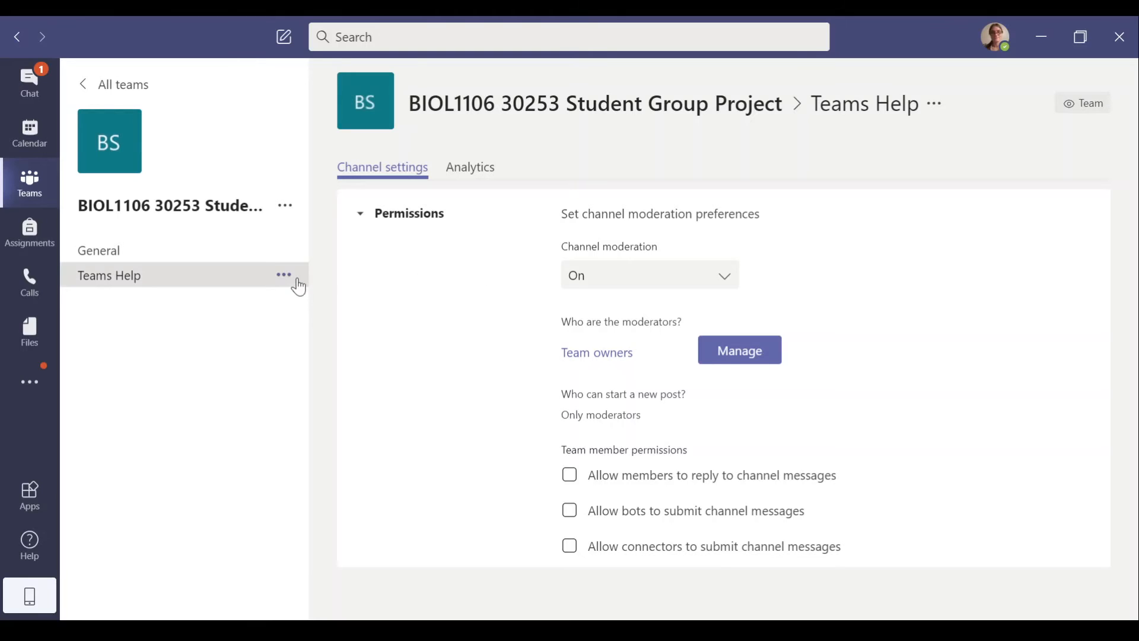
{"action": "left_click", "coordinate": [110, 284]}
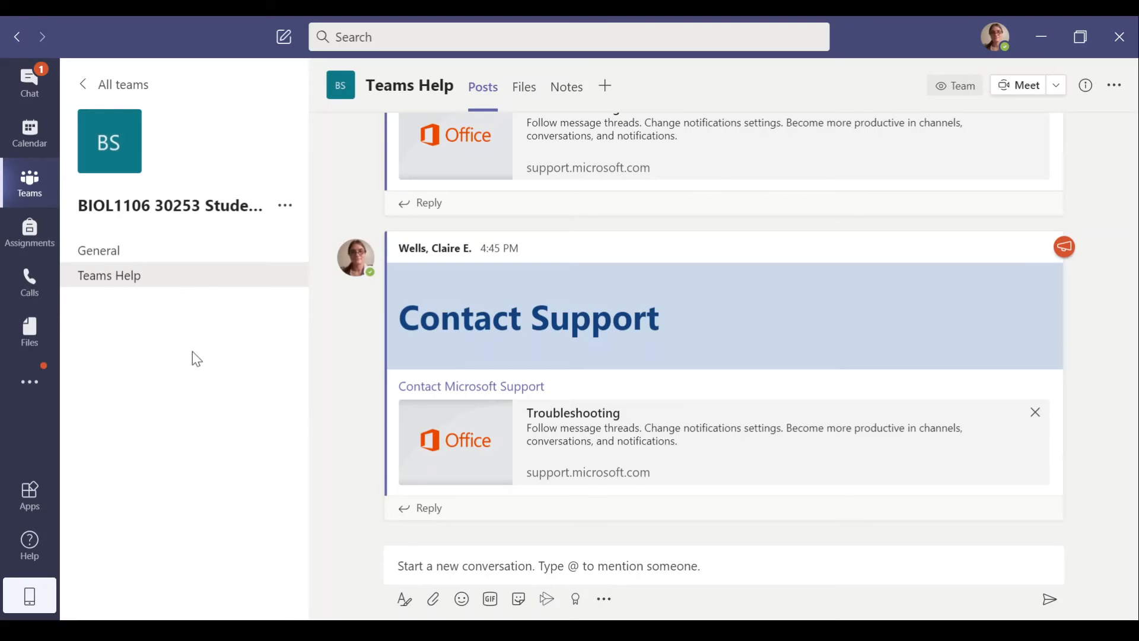
- Create a channel named "Group 1" in the BIOL1106 30253 team with Private access, limited to a specific group of people
{"action": "left_click", "coordinate": [286, 206]}
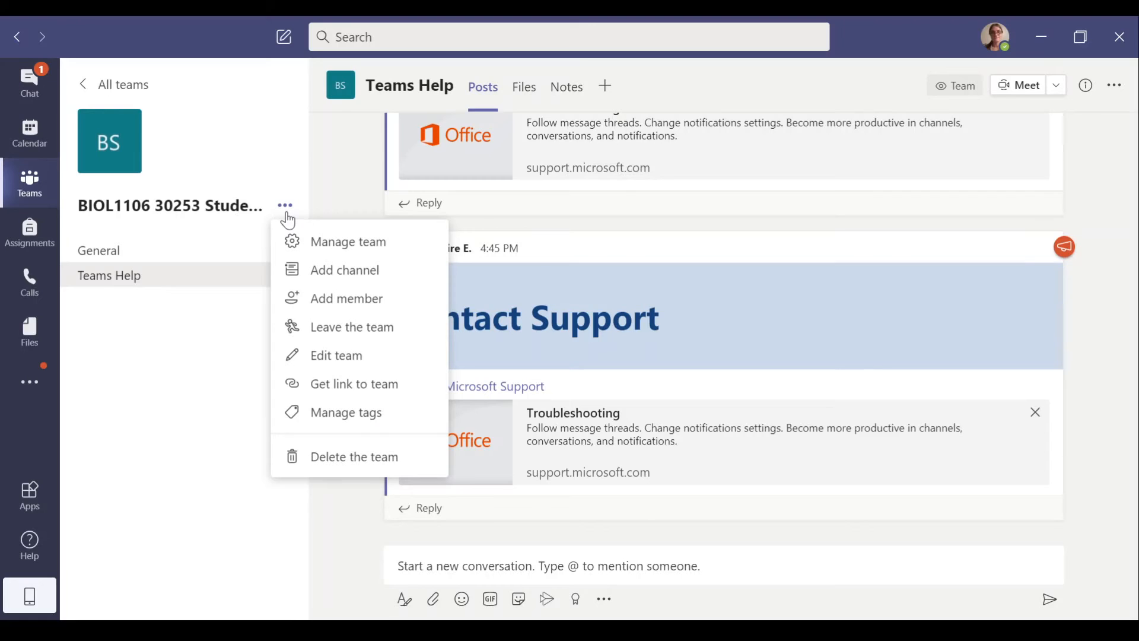
{"action": "left_click", "coordinate": [339, 271]}
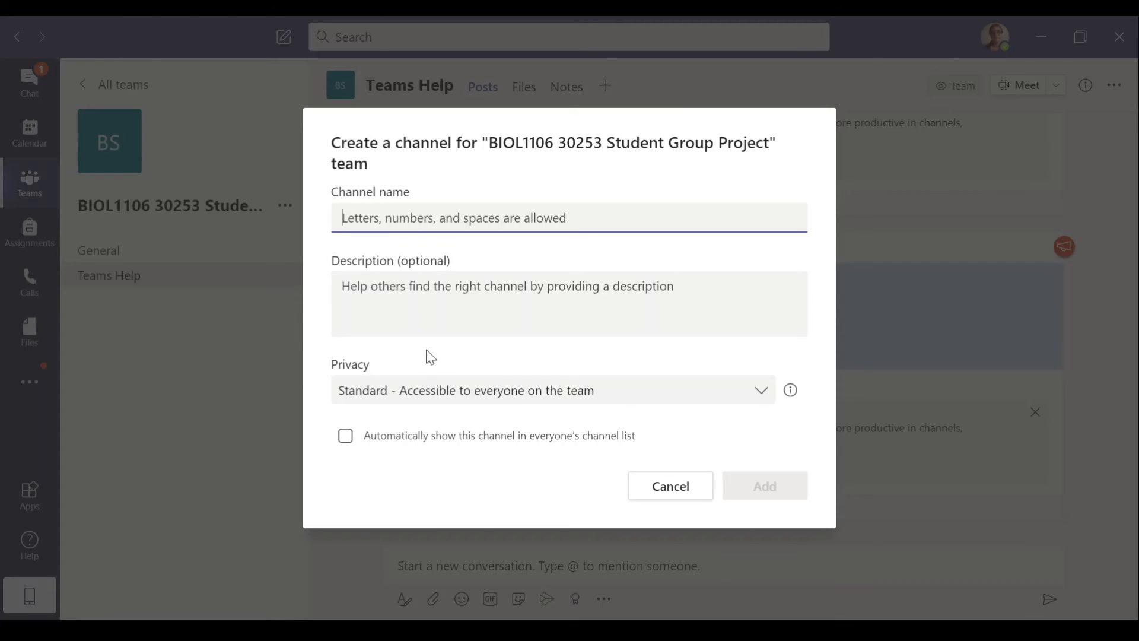
{"action": "type", "text": "Grou"}
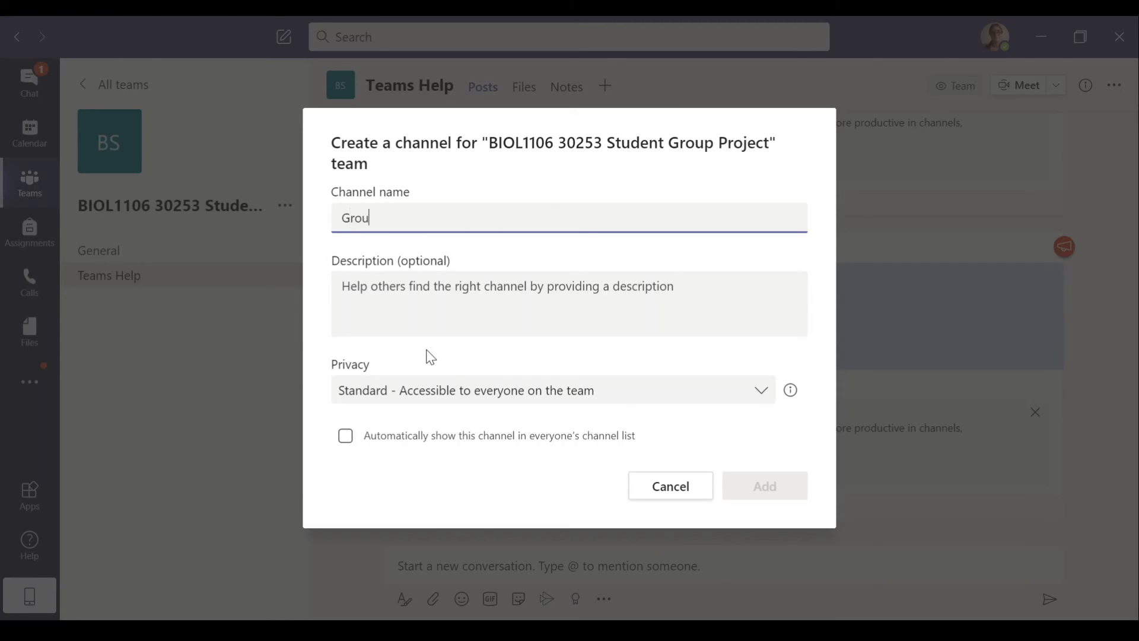
{"action": "type", "text": "p 1"}
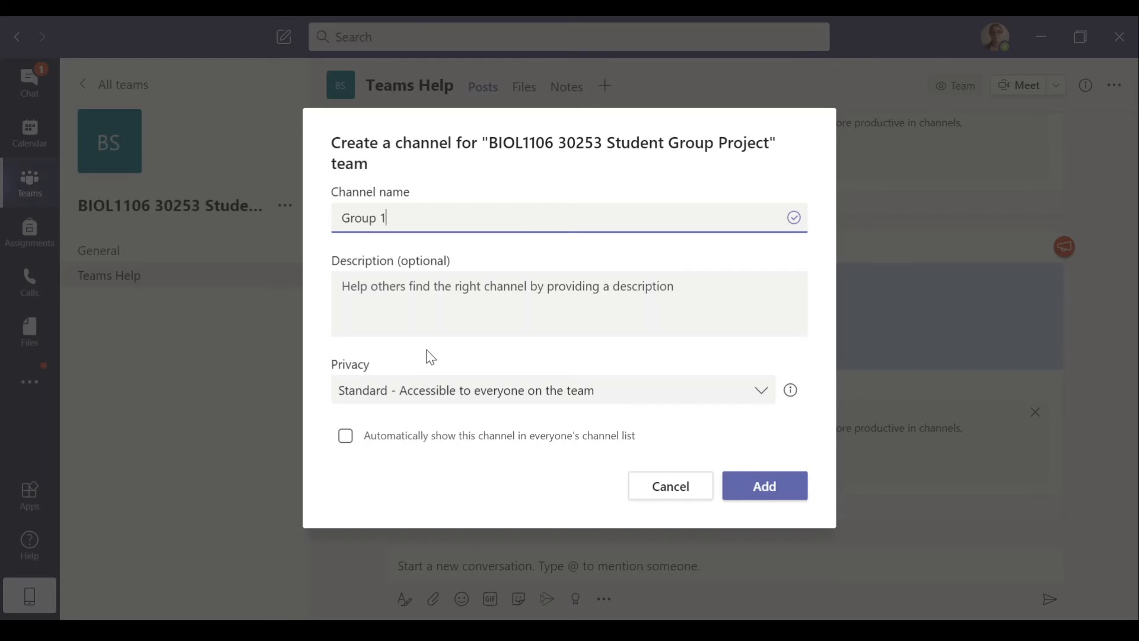
{"action": "left_click", "coordinate": [365, 401]}
{"action": "left_click", "coordinate": [369, 484]}
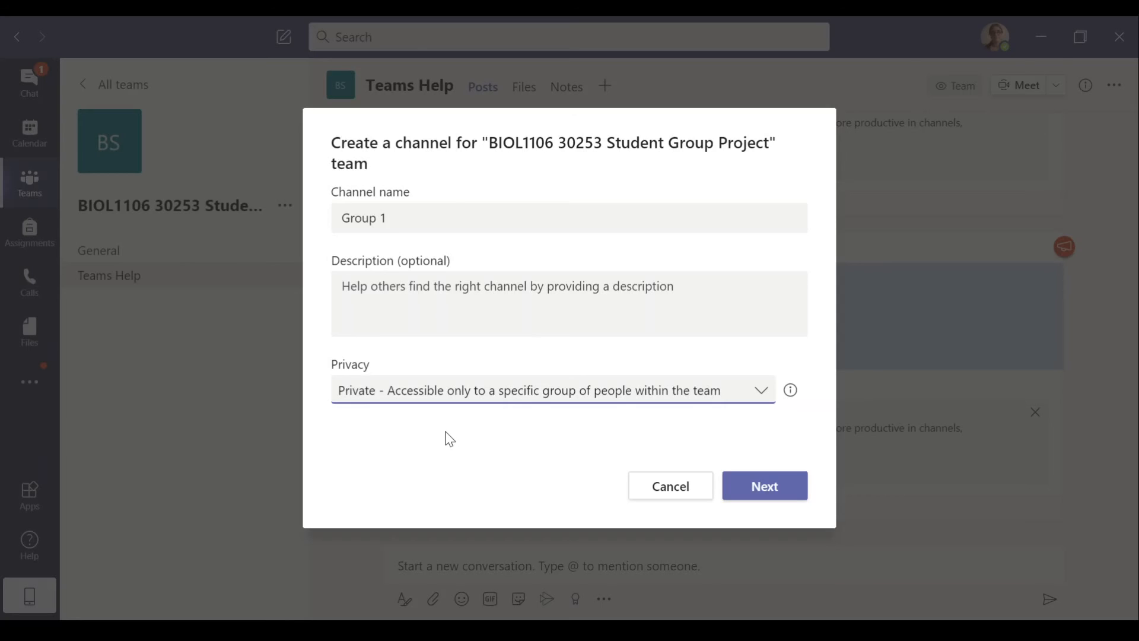
{"action": "left_click", "coordinate": [761, 486]}
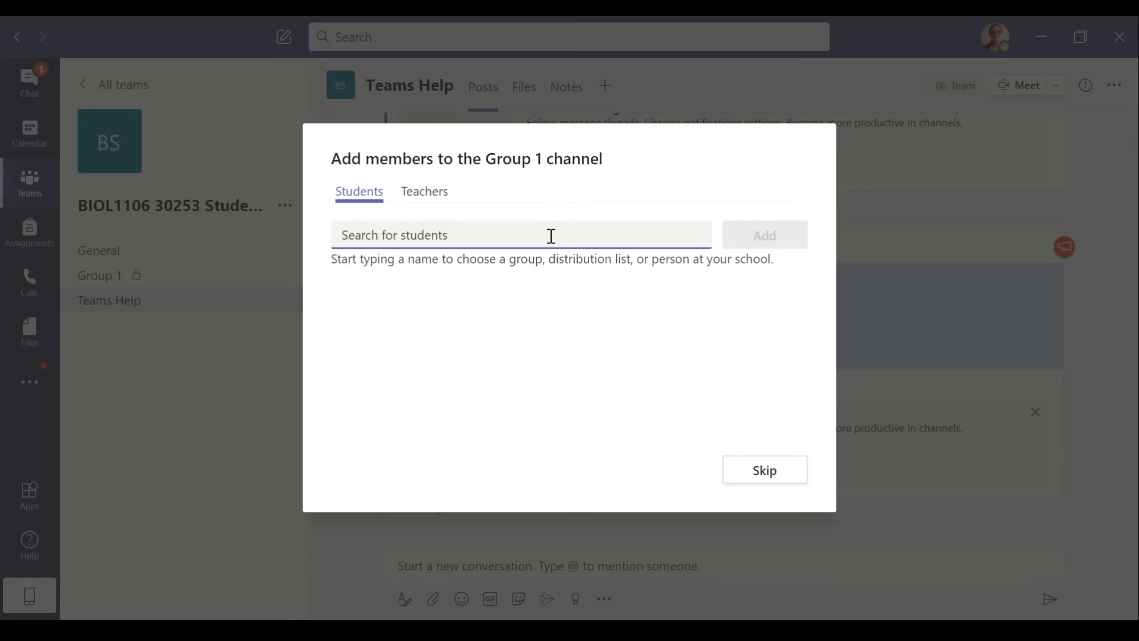
- Add three biology instructors from the team as student members of the Group 1 channel, one at a time
{"action": "type", "text": "ro"}
{"action": "left_click", "coordinate": [423, 296]}
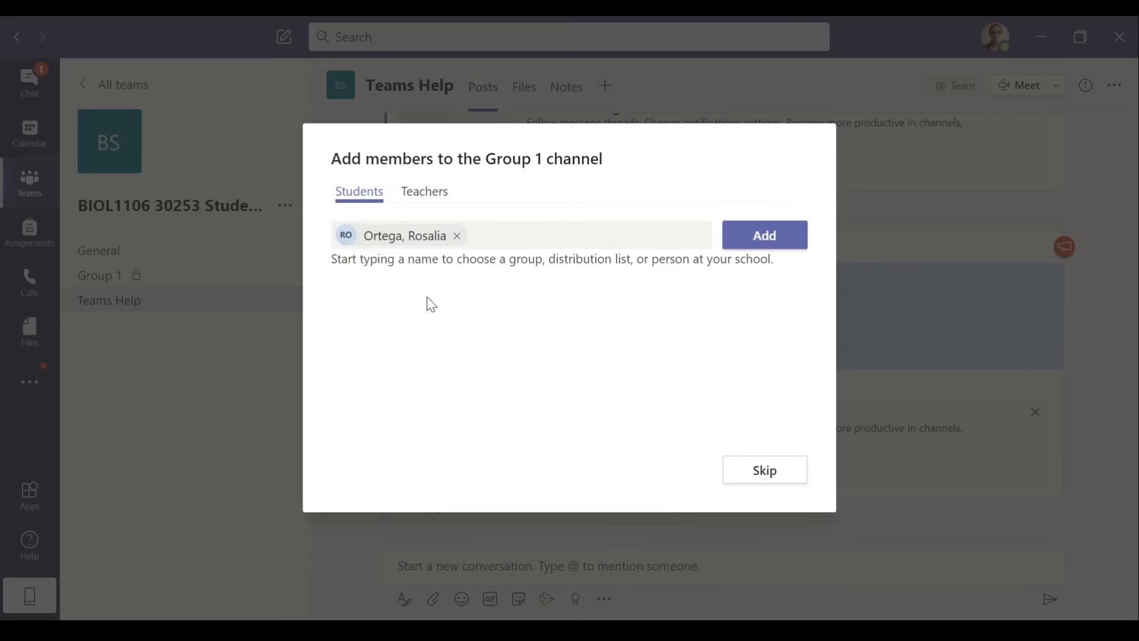
{"action": "left_click", "coordinate": [766, 227]}
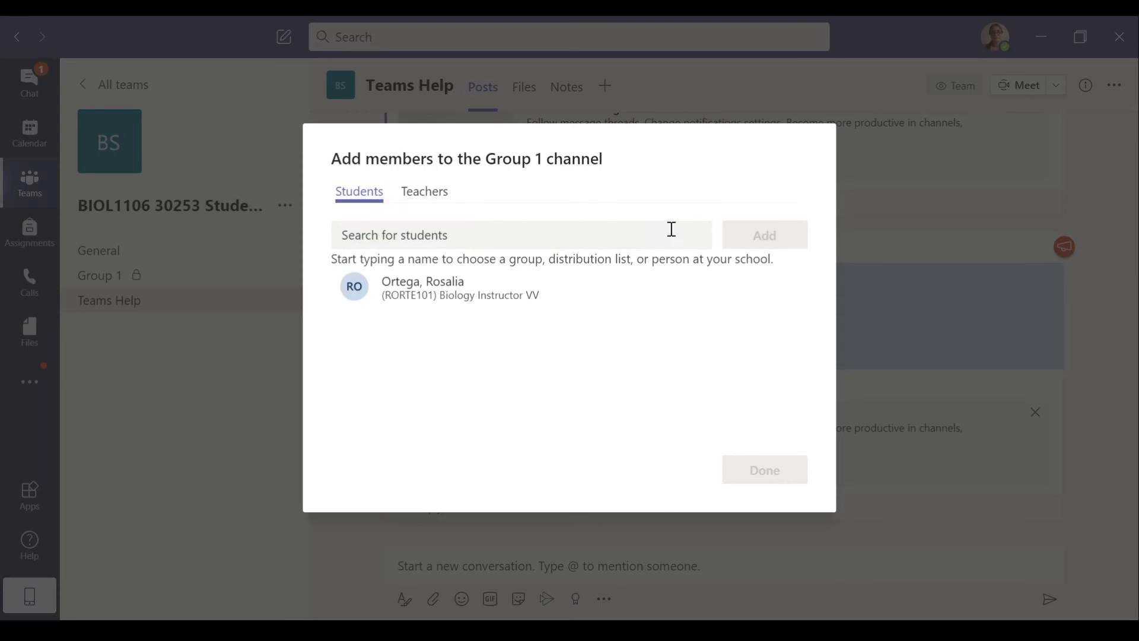
{"action": "left_click", "coordinate": [479, 233]}
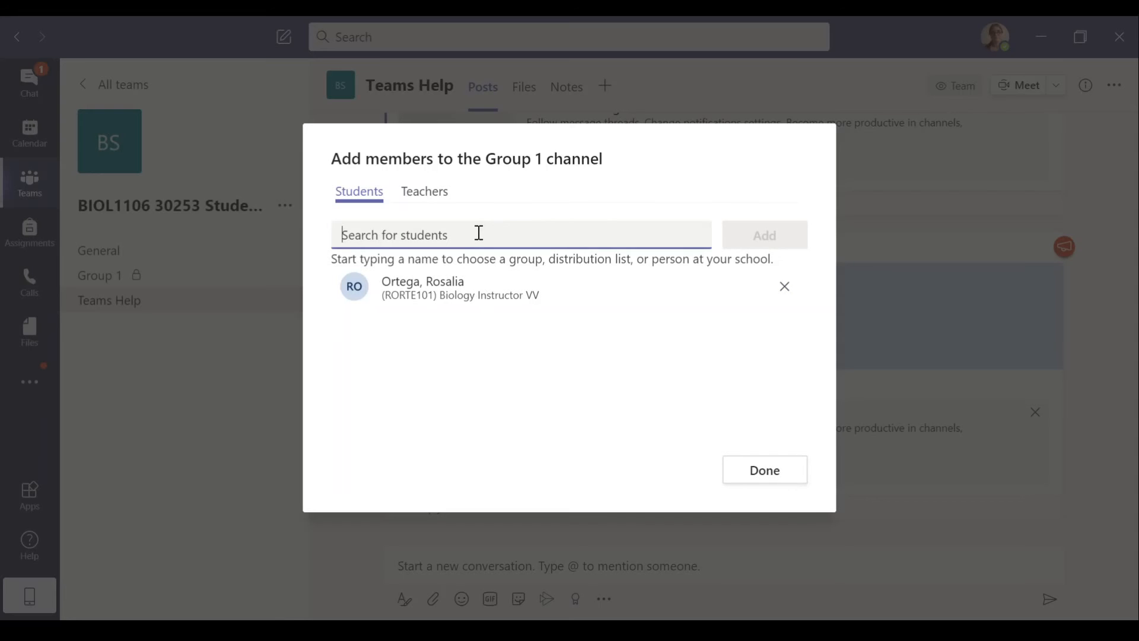
{"action": "type", "text": "pau"}
{"action": "left_click", "coordinate": [449, 271]}
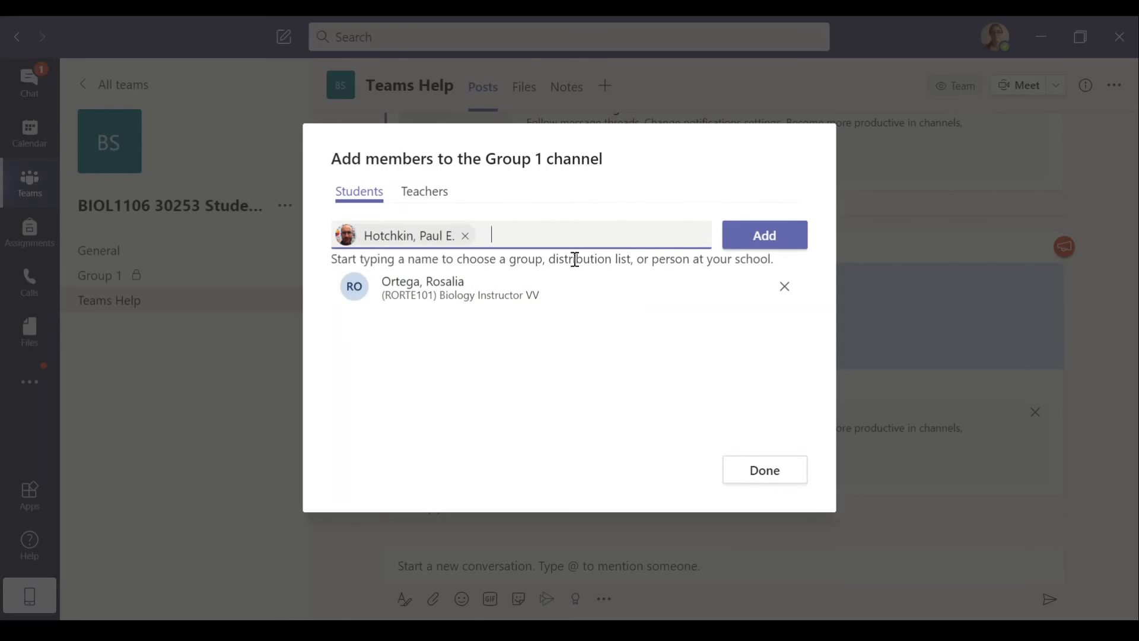
{"action": "left_click", "coordinate": [765, 235]}
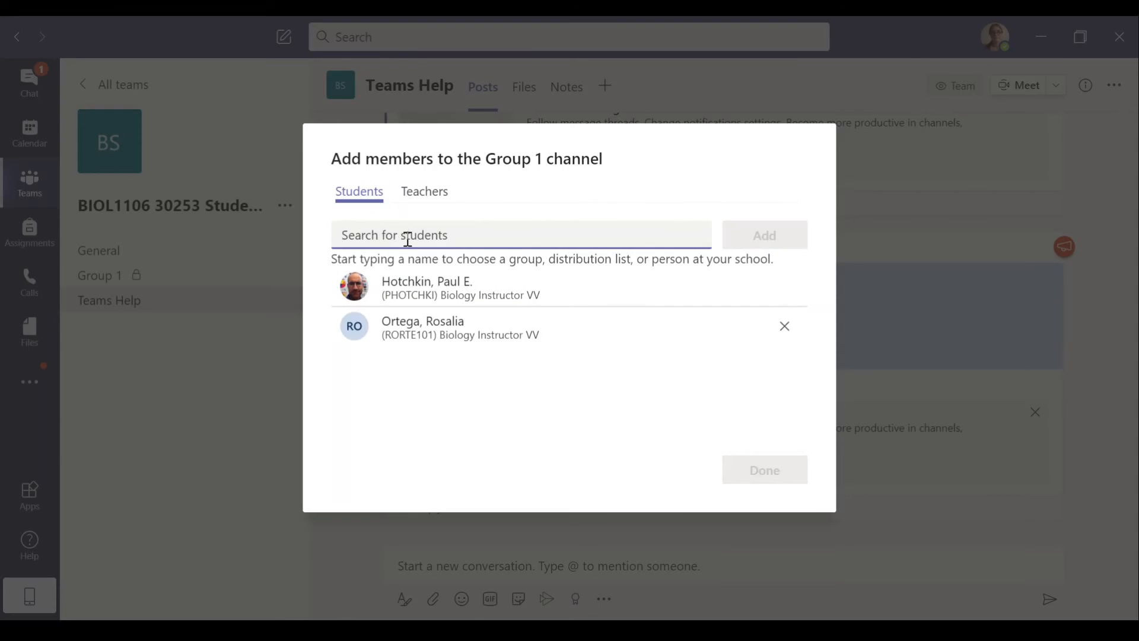
{"action": "left_click", "coordinate": [408, 240]}
{"action": "type", "text": "tr"}
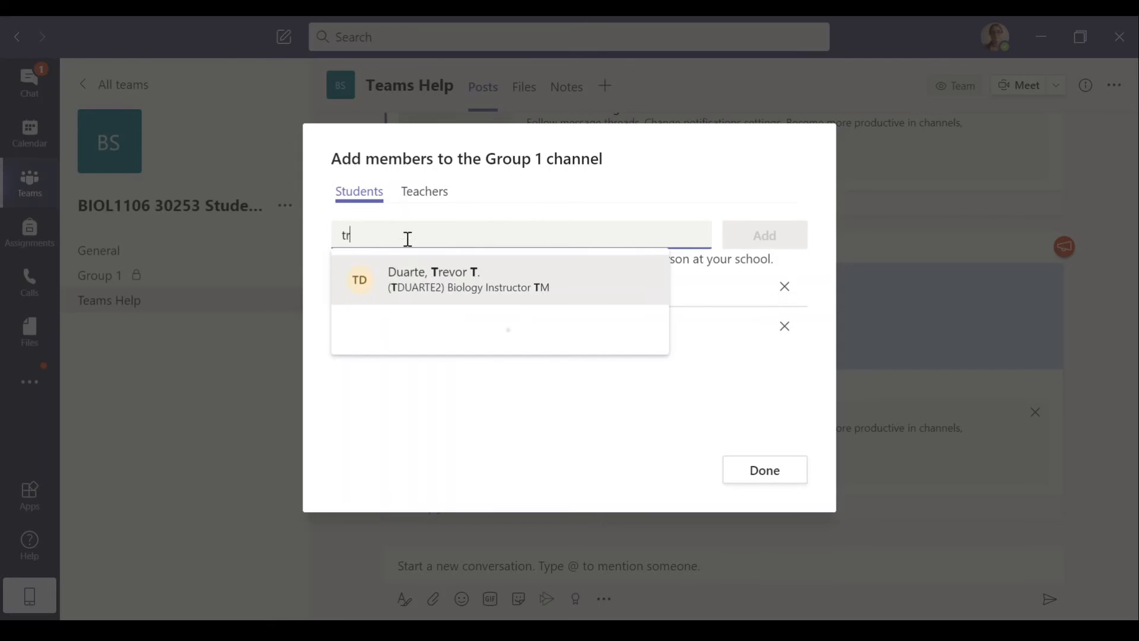
{"action": "left_click", "coordinate": [411, 290]}
{"action": "left_click", "coordinate": [742, 237]}
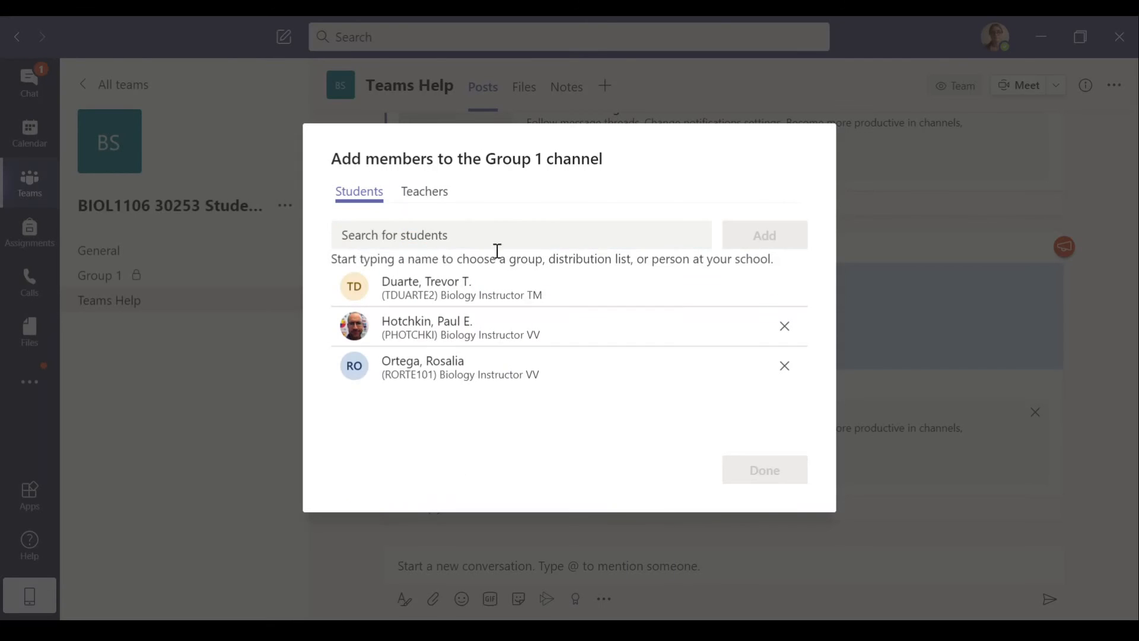
- Try to add an already listed student member to the Group 1 channel again
{"action": "left_click", "coordinate": [403, 233]}
{"action": "type", "text": "r"}
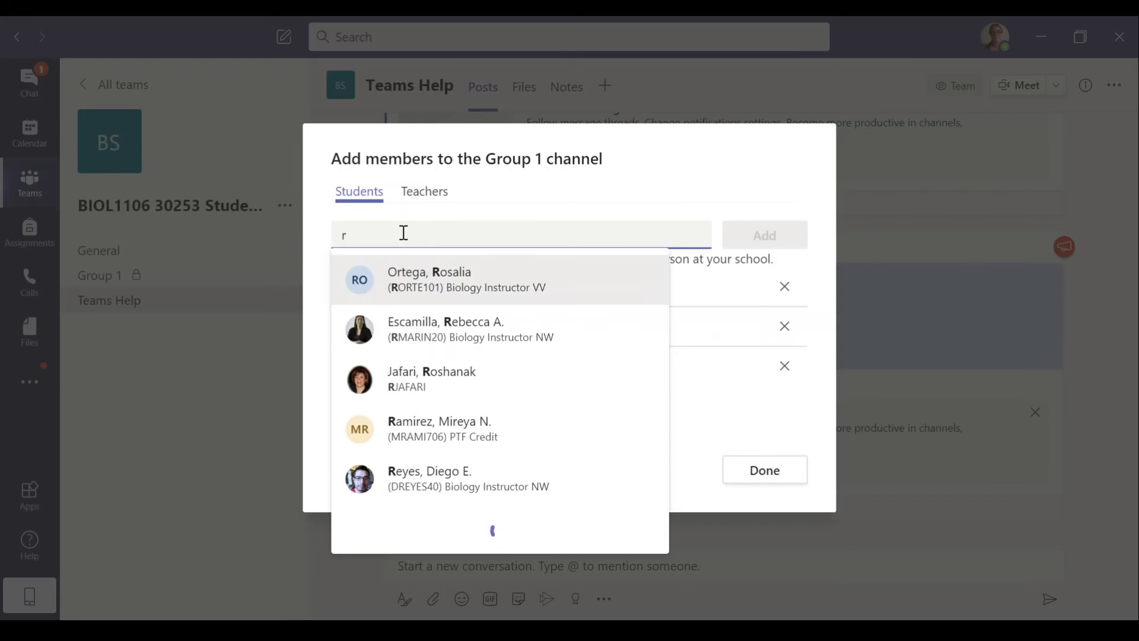
{"action": "left_click", "coordinate": [432, 289]}
{"action": "left_click", "coordinate": [764, 237]}
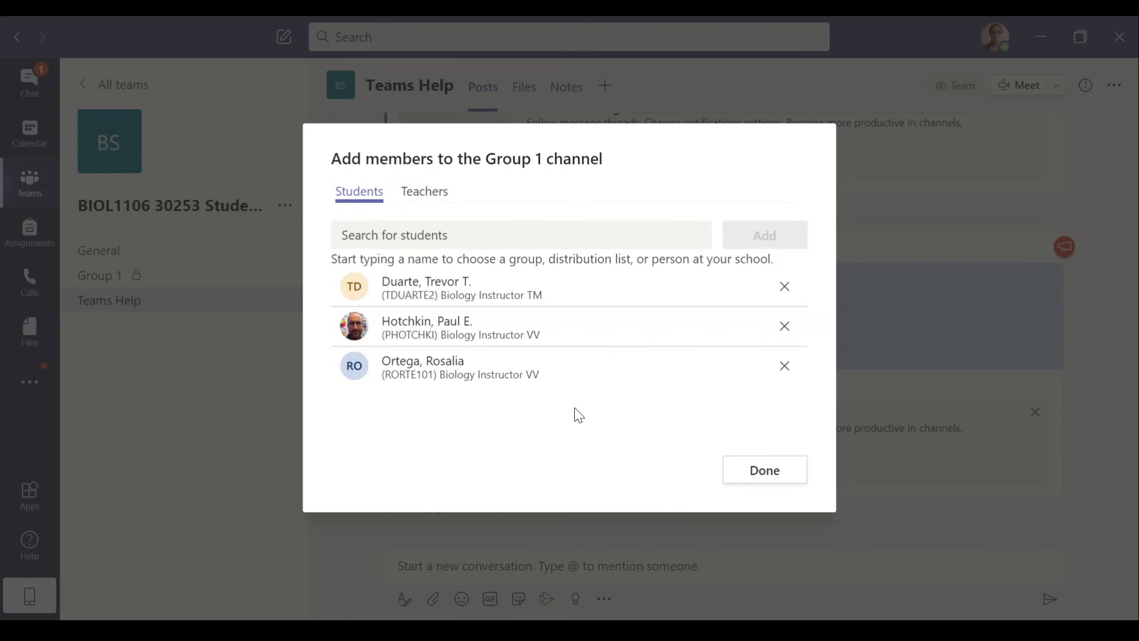
- Add a fourth biology instructor as a student member of the Group 1 channel and finish adding members
{"action": "left_click", "coordinate": [424, 238]}
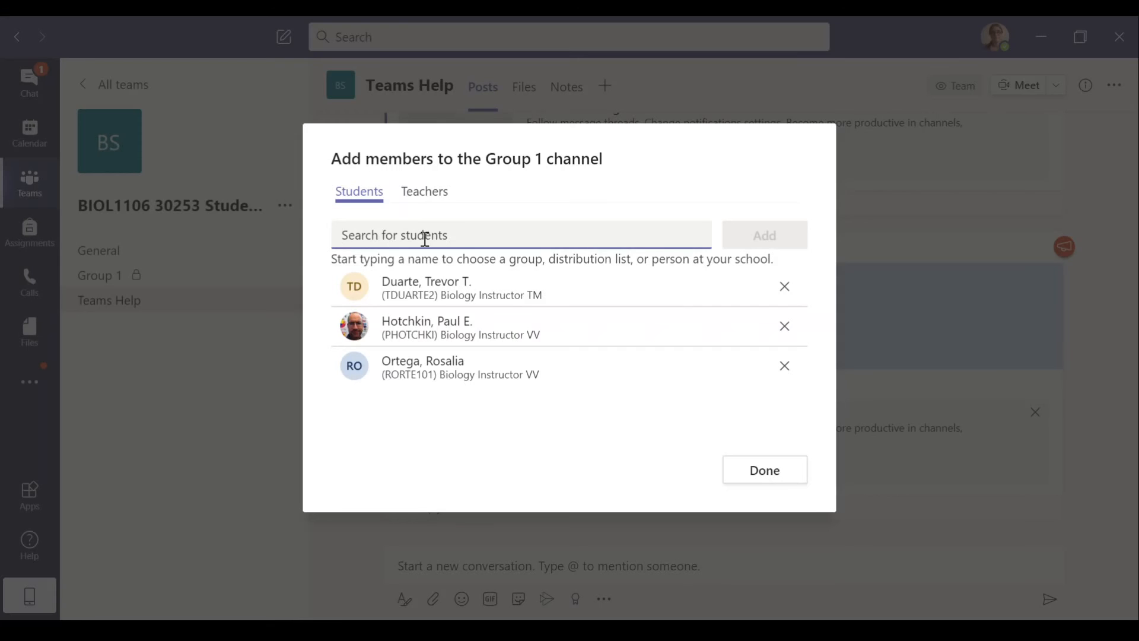
{"action": "type", "text": "g"}
{"action": "left_click", "coordinate": [439, 290]}
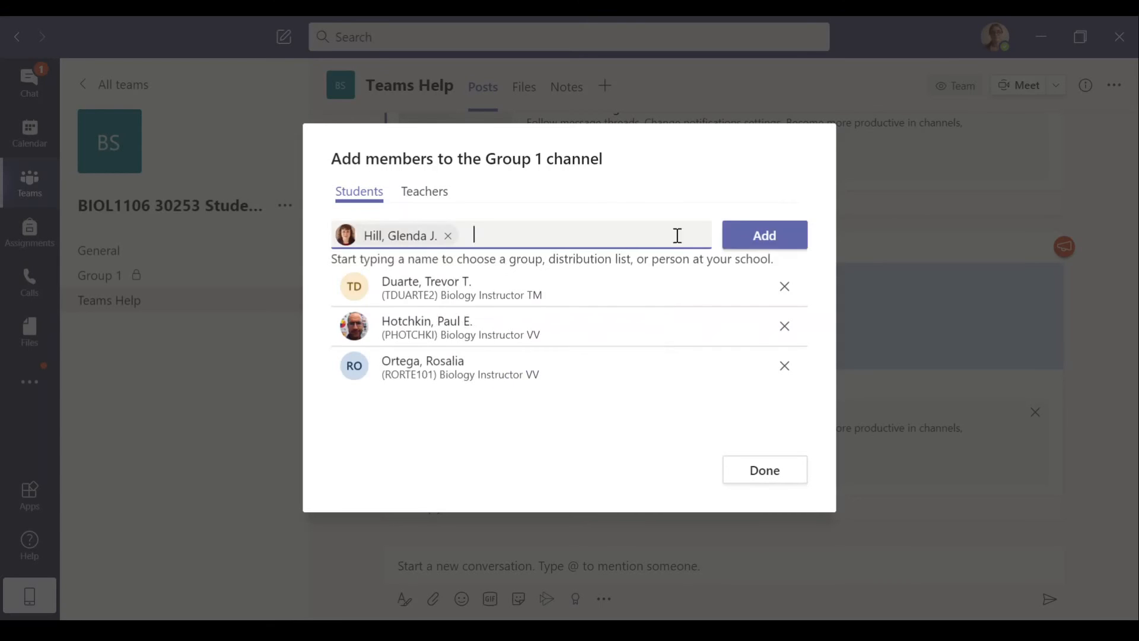
{"action": "left_click", "coordinate": [760, 234]}
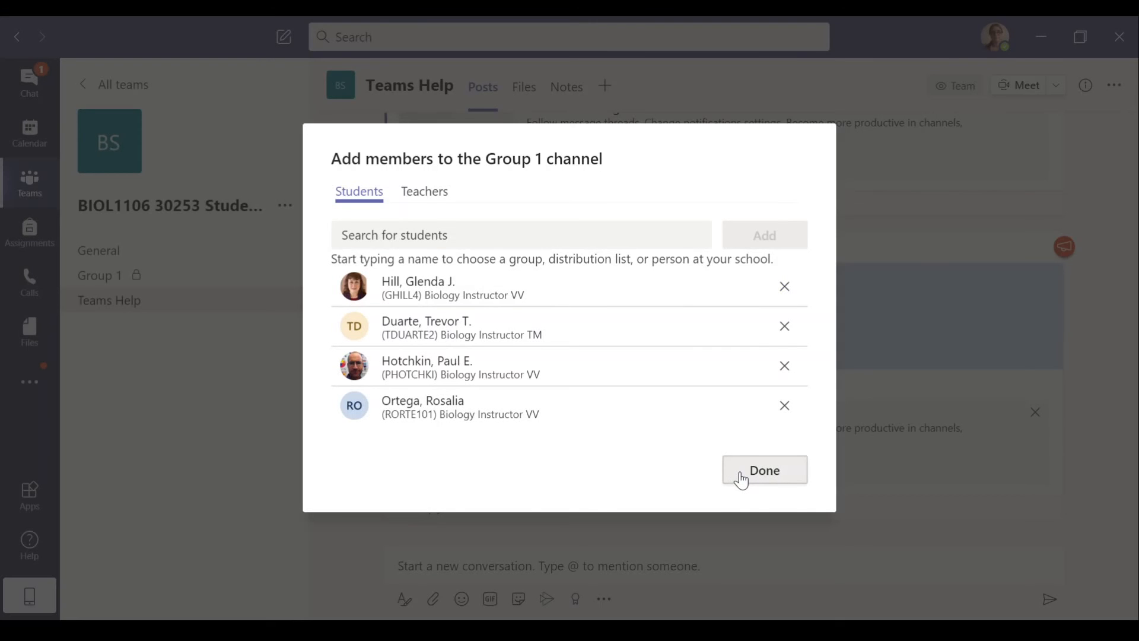
{"action": "left_click", "coordinate": [765, 470]}
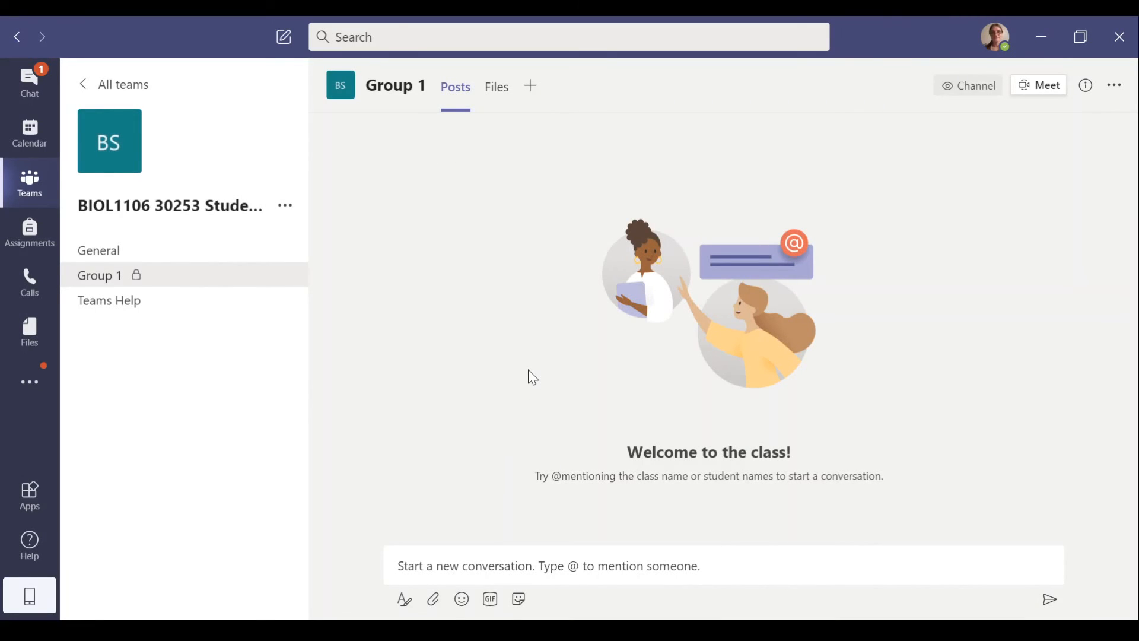
- Create an Excel workbook named "Project Data" in the Group 1 channel's files
{"action": "left_click", "coordinate": [485, 572]}
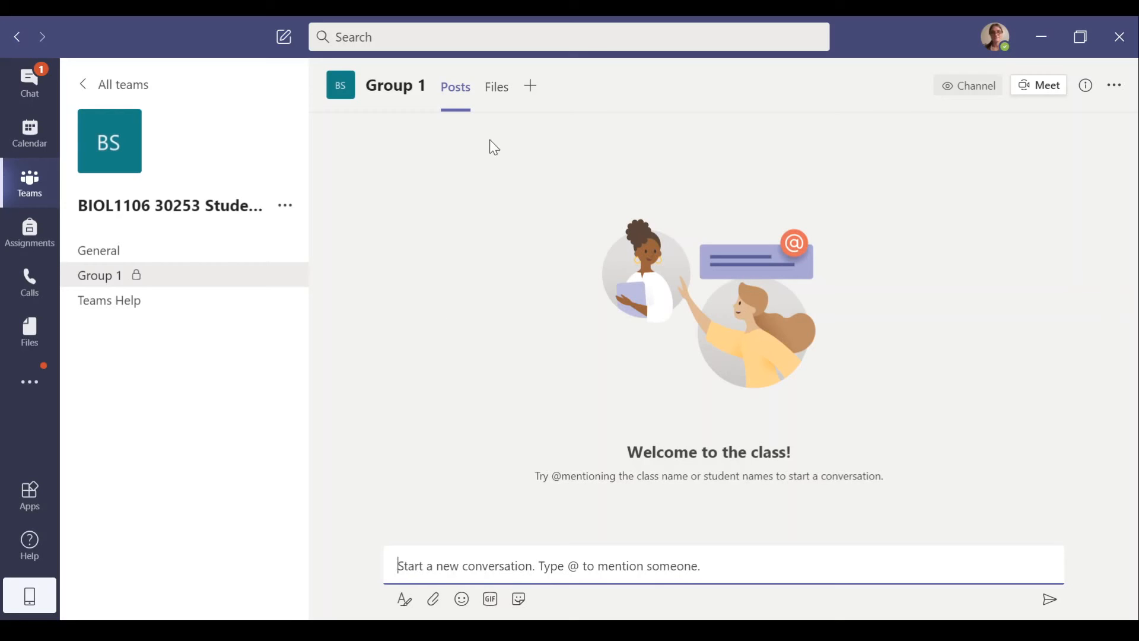
{"action": "left_click", "coordinate": [498, 89]}
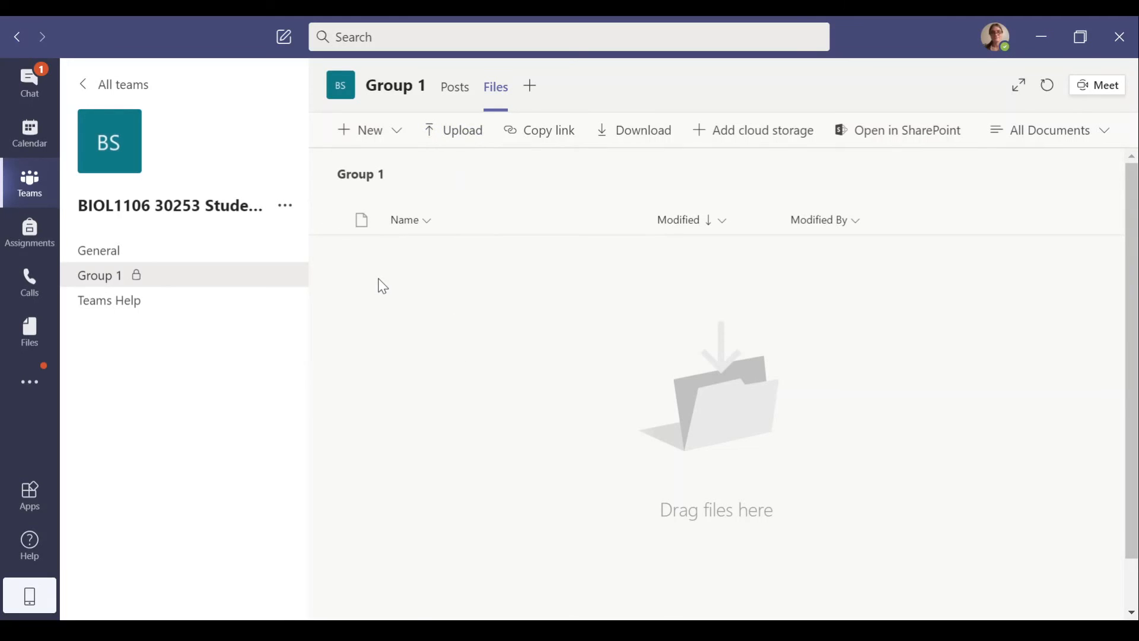
{"action": "left_click", "coordinate": [373, 141]}
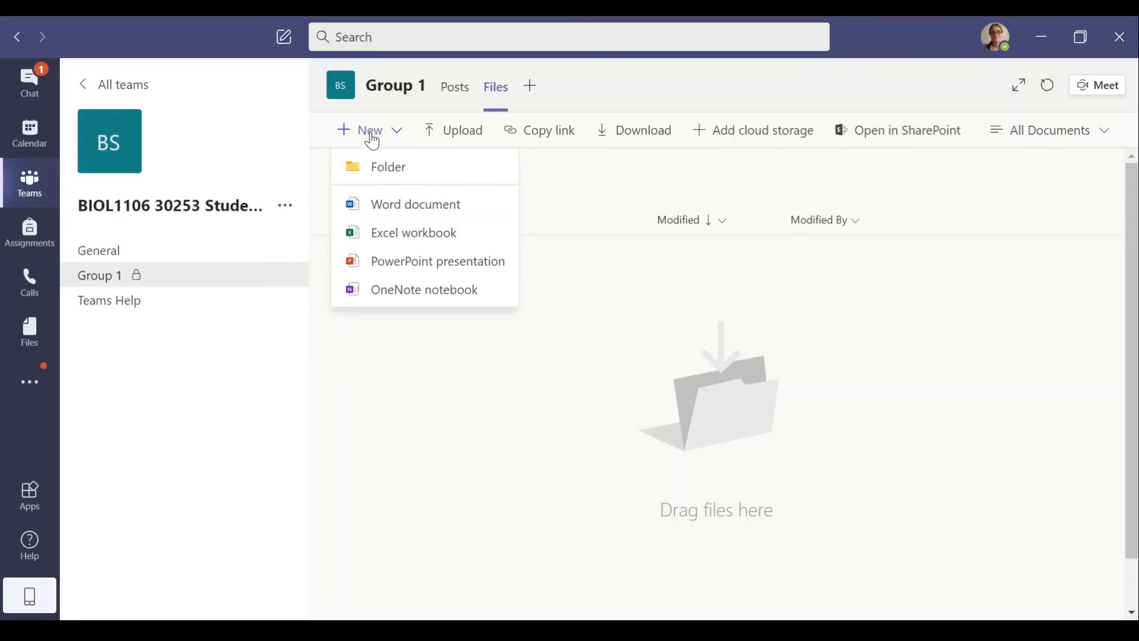
{"action": "left_click", "coordinate": [414, 248]}
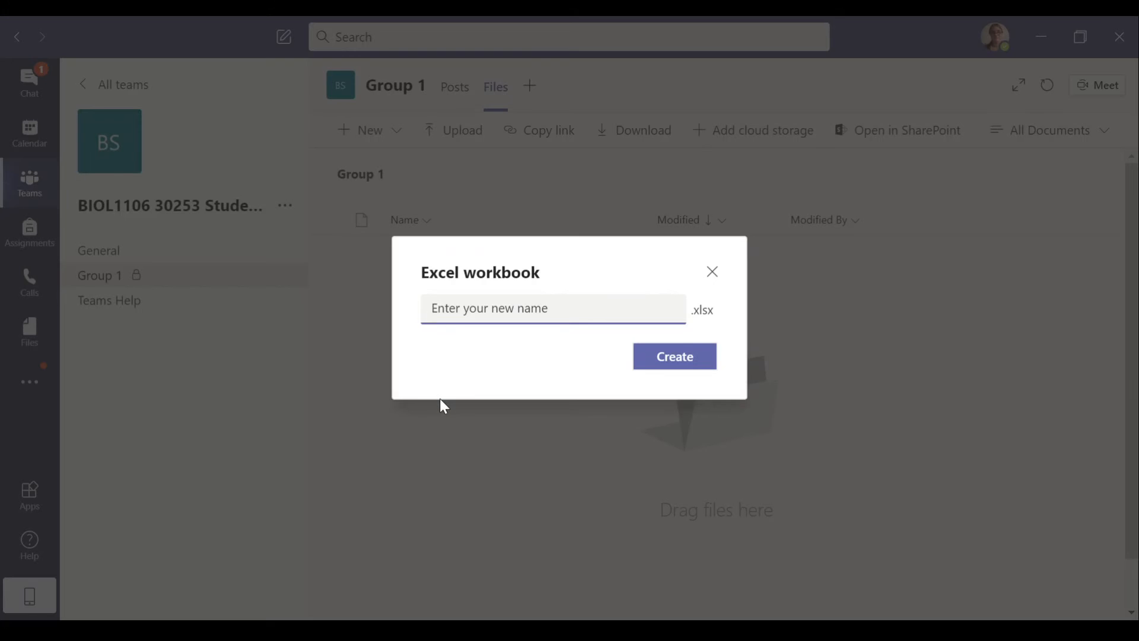
{"action": "type", "text": "Project Data"}
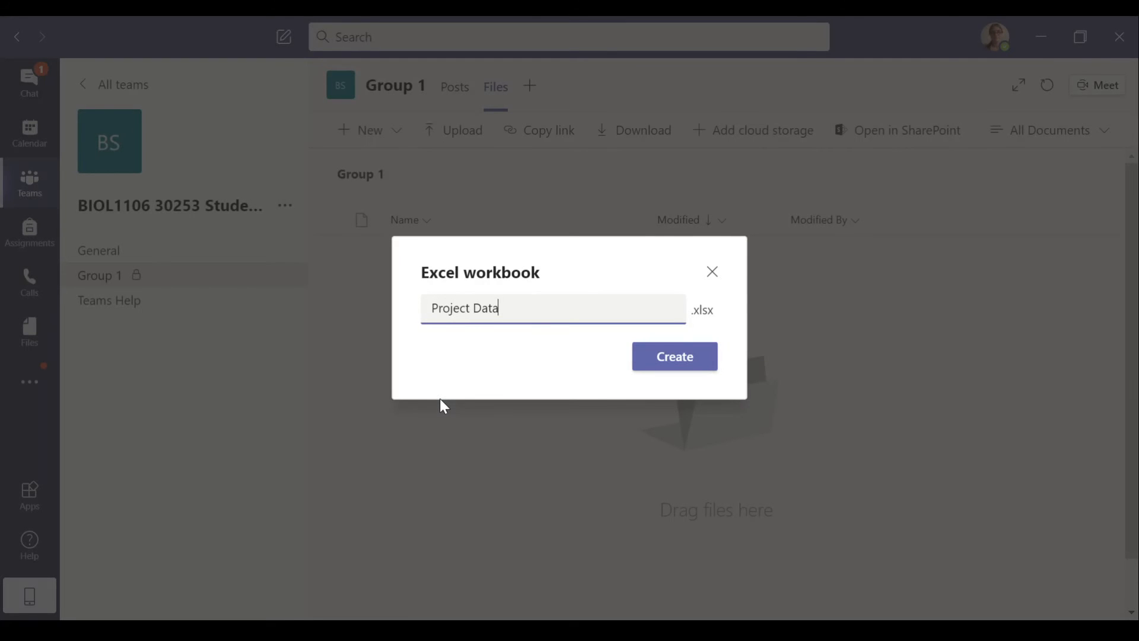
{"action": "left_click", "coordinate": [672, 356]}
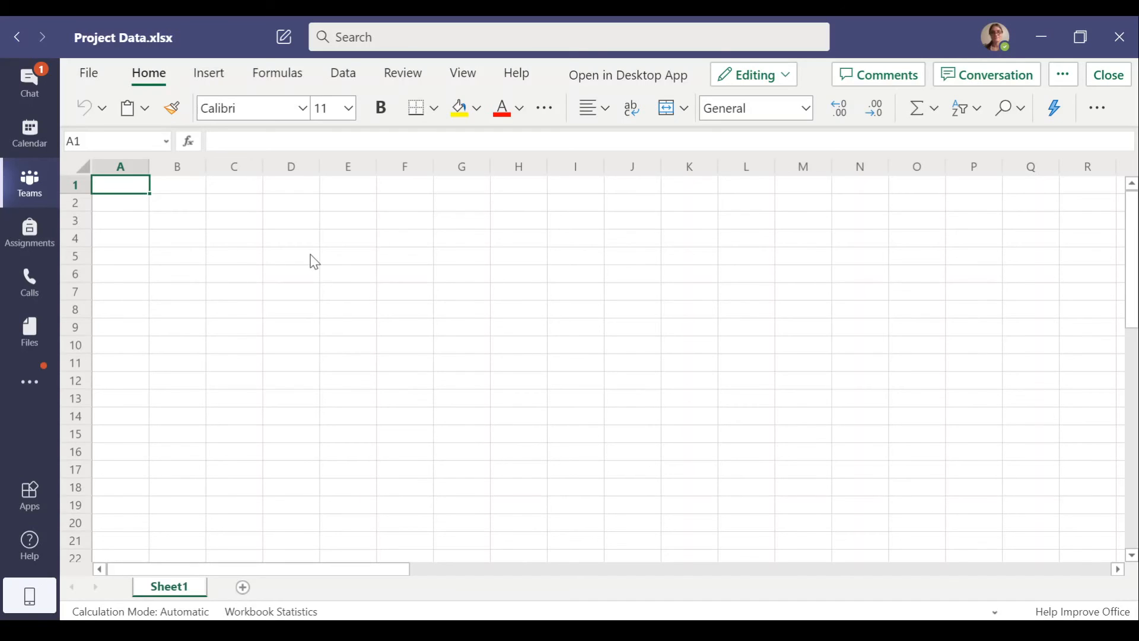
- Examine the comment and conversation options in the Project Data workbook, then close the workbook
{"action": "left_click", "coordinate": [213, 226]}
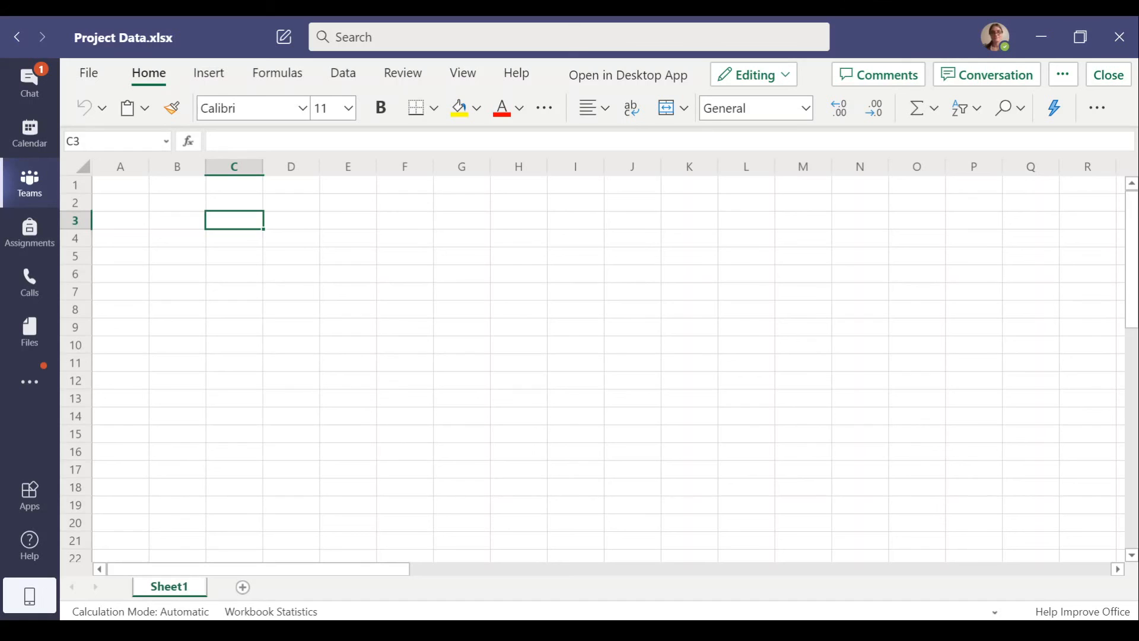
{"action": "key", "text": "ctrl+Home"}
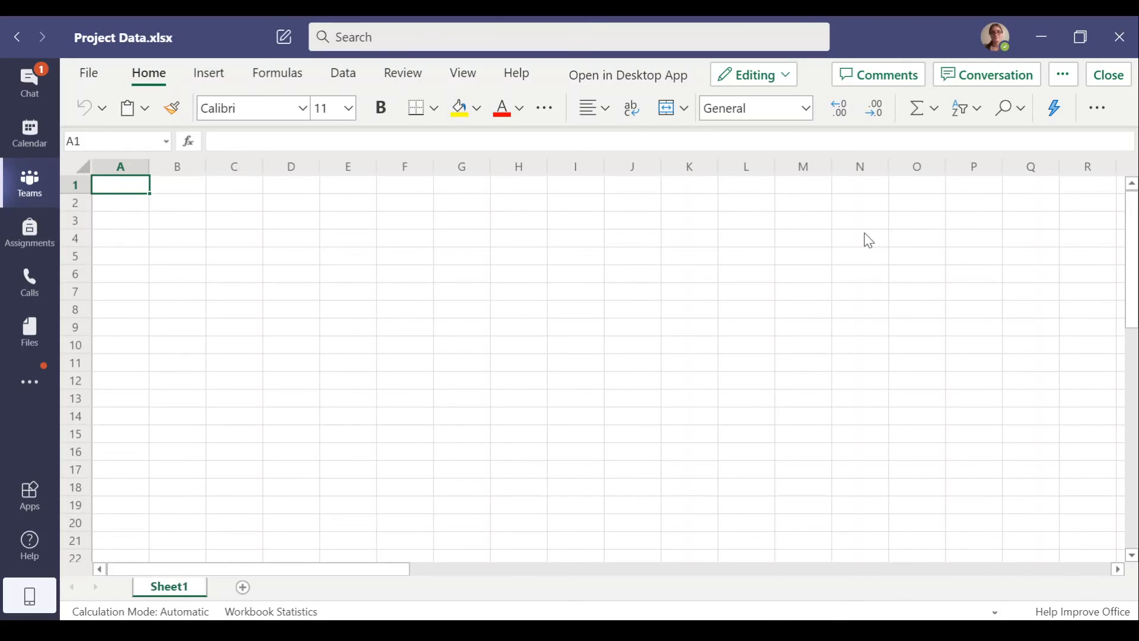
{"action": "left_click", "coordinate": [877, 83]}
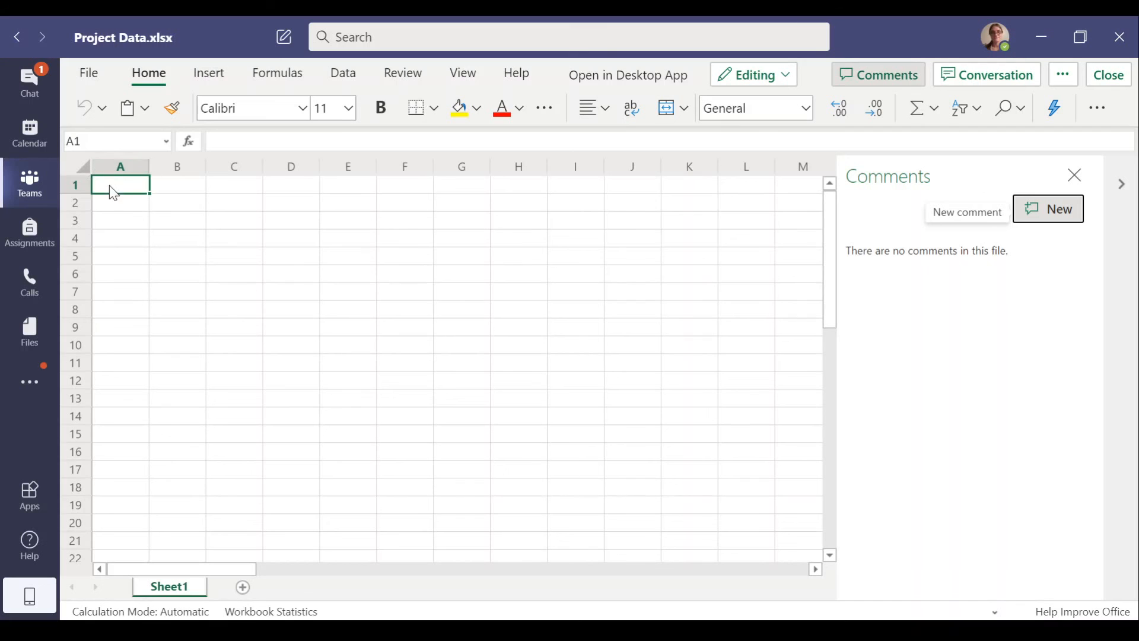
{"action": "left_click", "coordinate": [1003, 79]}
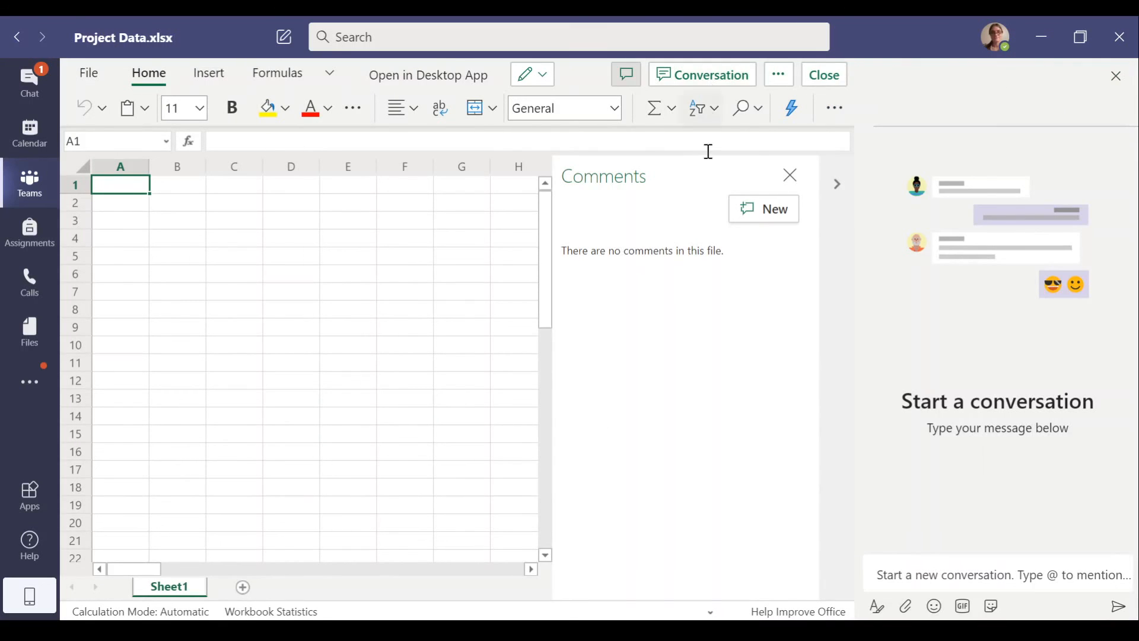
{"action": "left_click", "coordinate": [784, 165]}
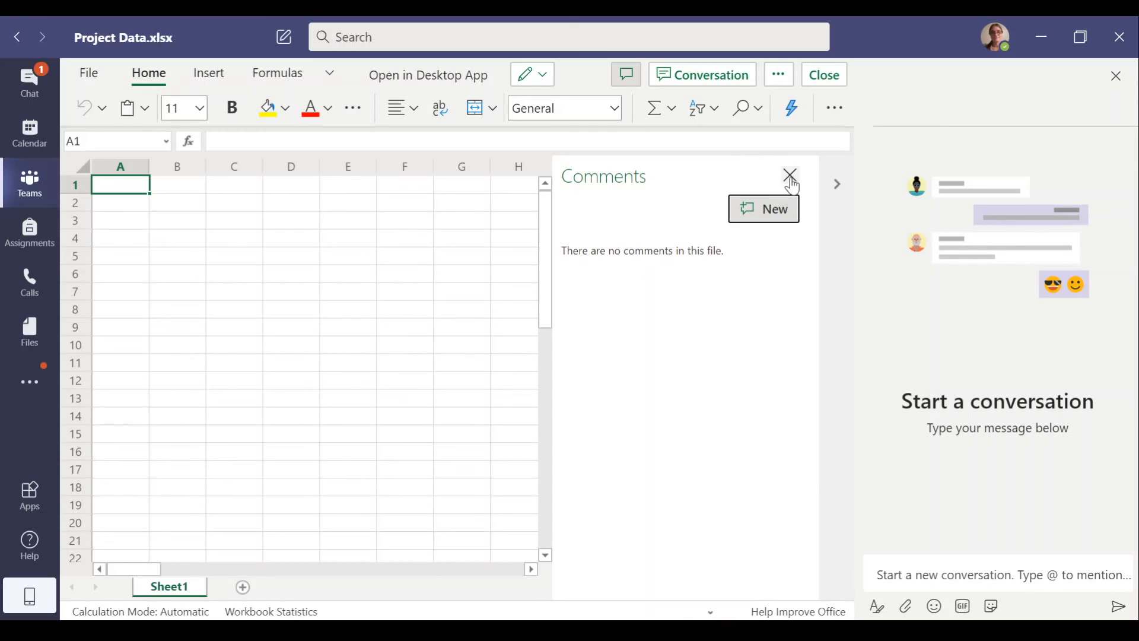
{"action": "left_click", "coordinate": [789, 172]}
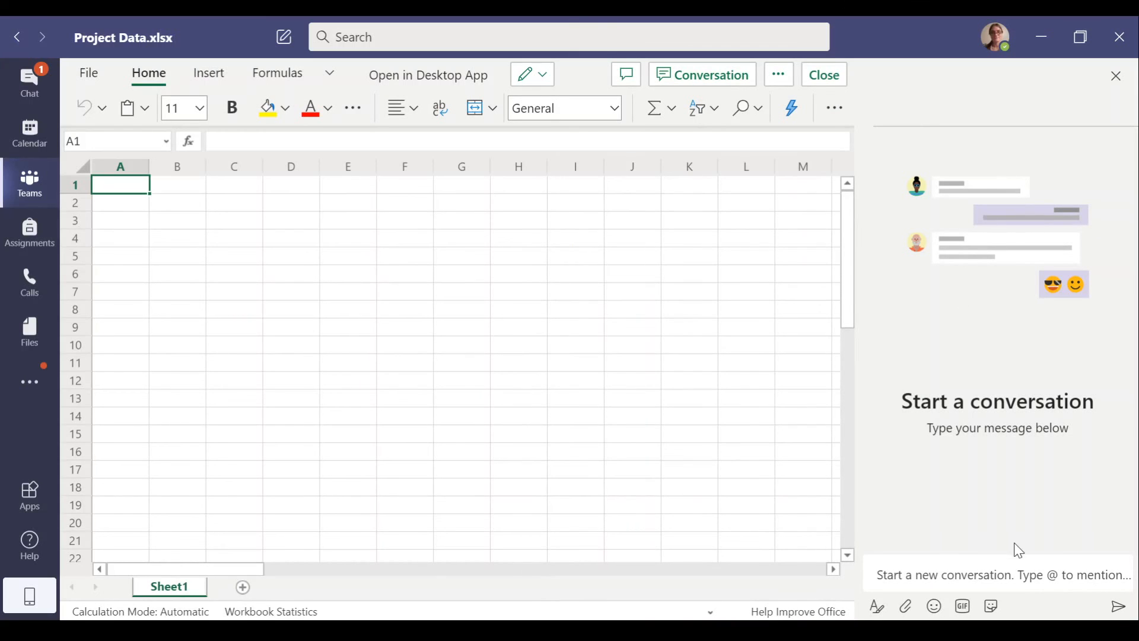
{"action": "left_click", "coordinate": [949, 571]}
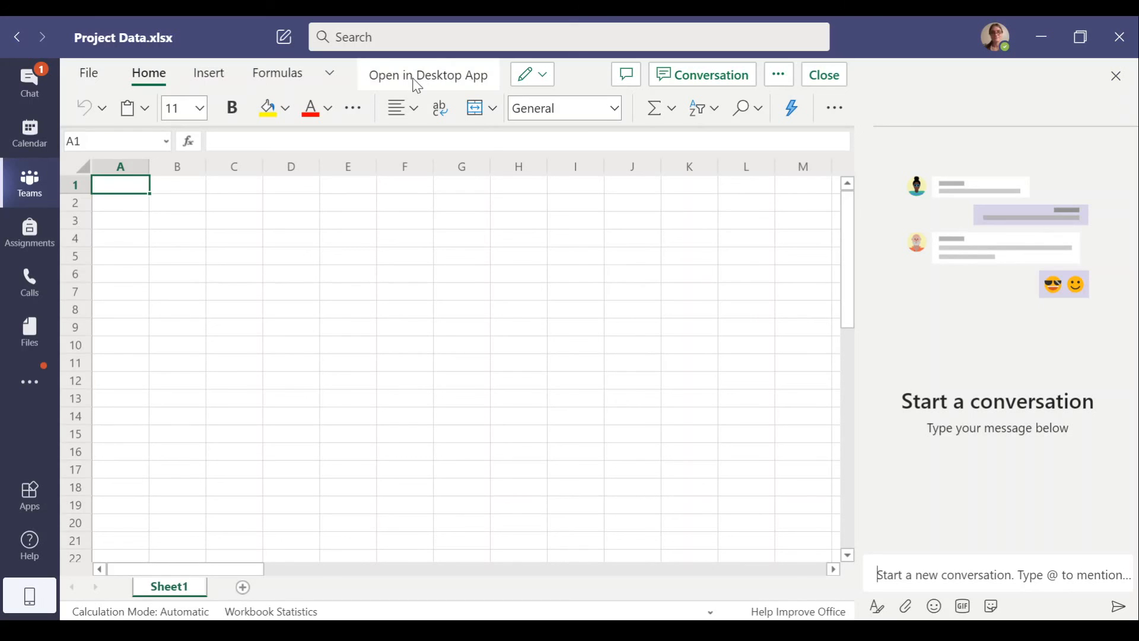
{"action": "left_click", "coordinate": [1117, 77]}
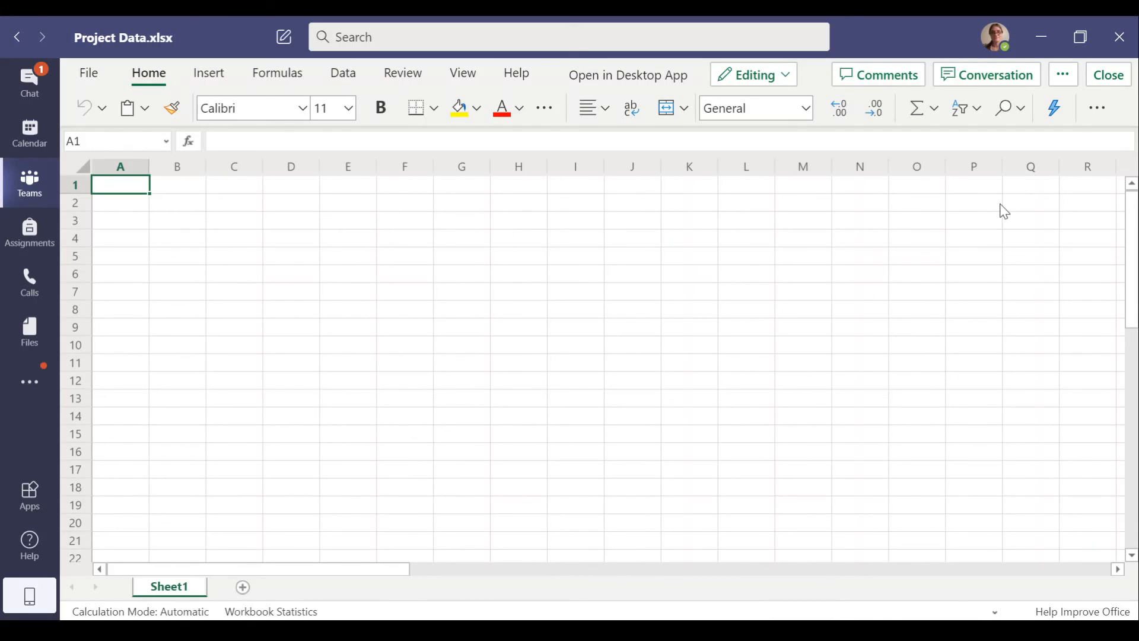
{"action": "left_click", "coordinate": [1123, 82]}
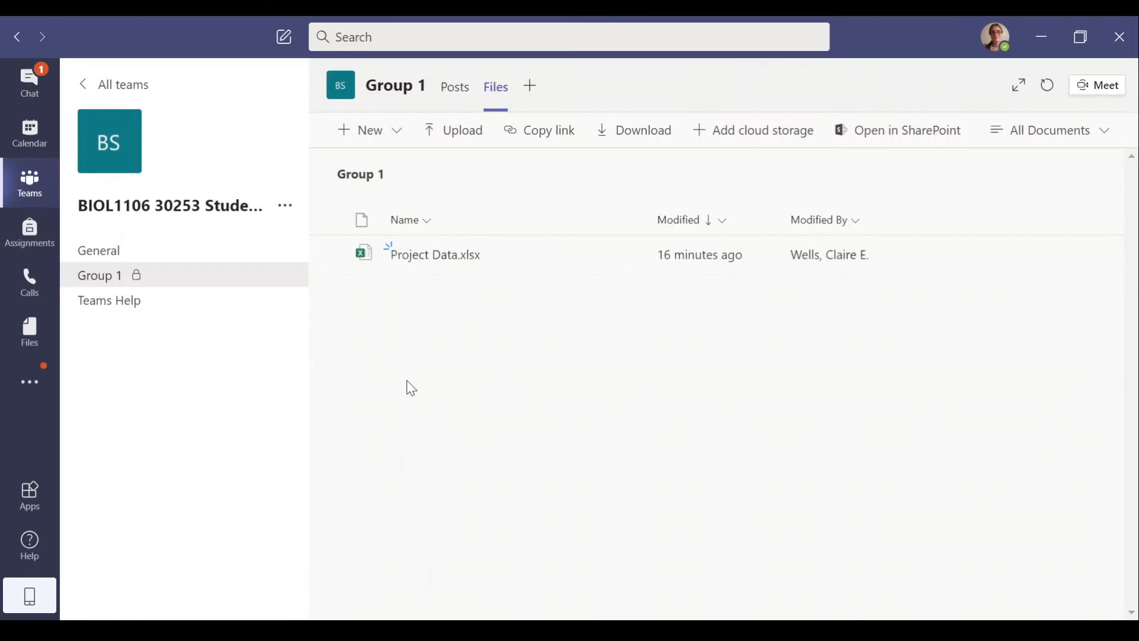
- Create a PowerPoint presentation named "Our Presentation" in the Group 1 channel's files and close it
{"action": "left_click", "coordinate": [373, 140]}
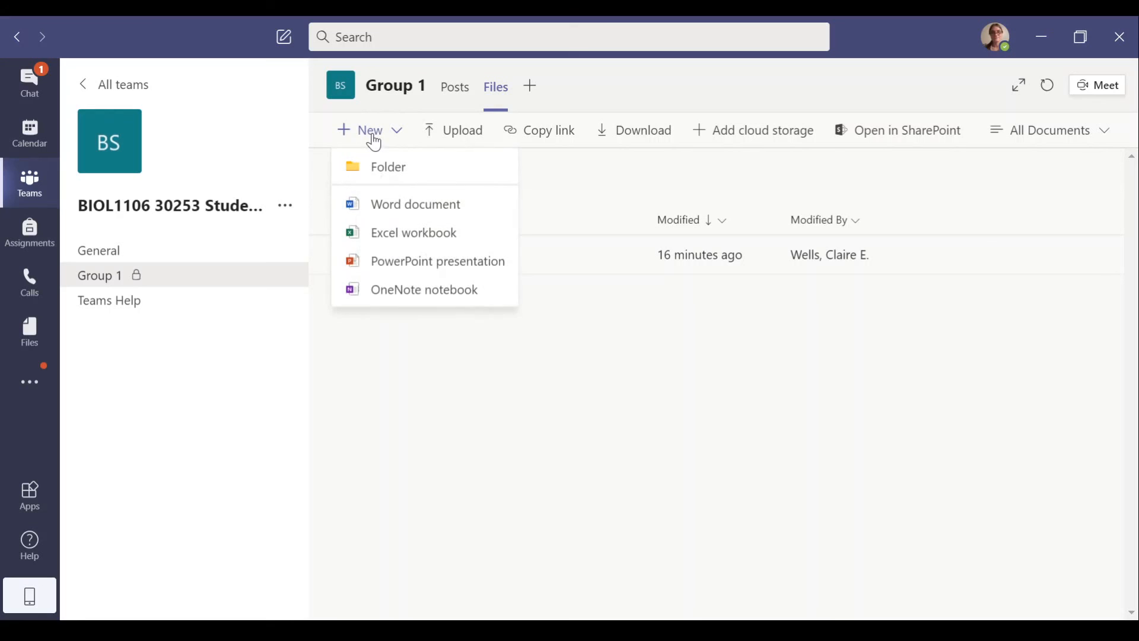
{"action": "left_click", "coordinate": [397, 268]}
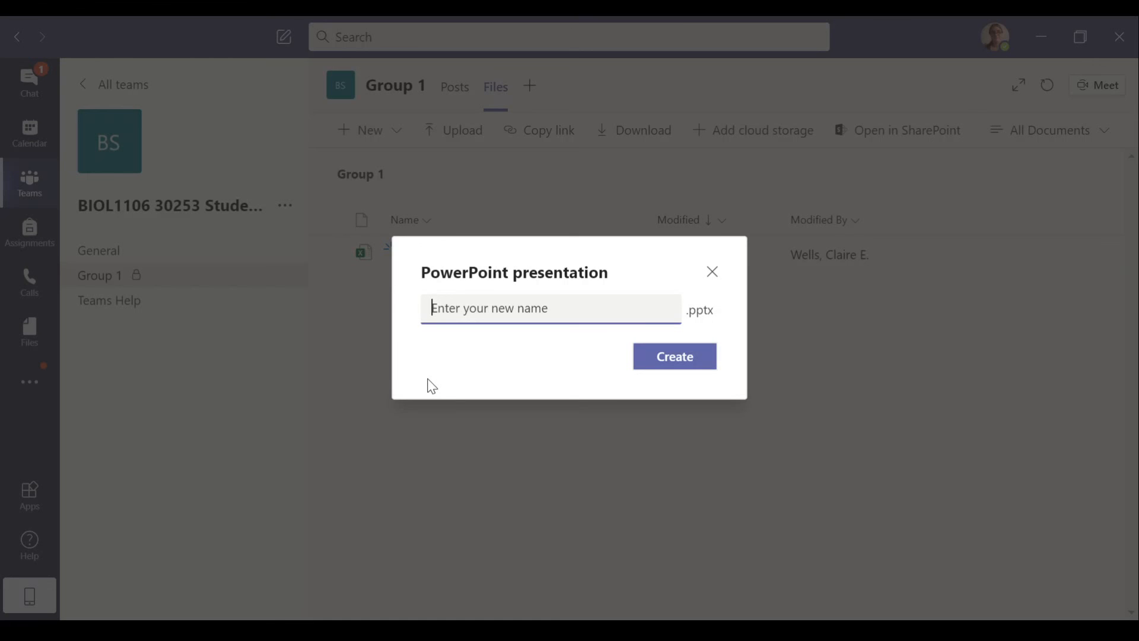
{"action": "type", "text": "Our Pr"}
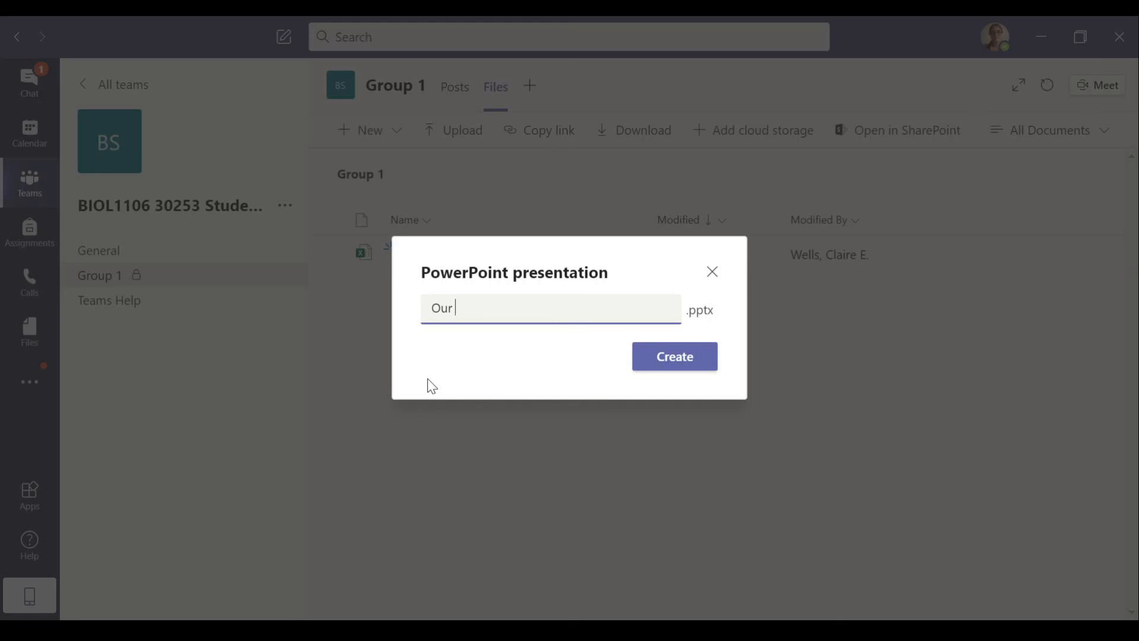
{"action": "type", "text": "esentation"}
{"action": "left_click", "coordinate": [659, 370]}
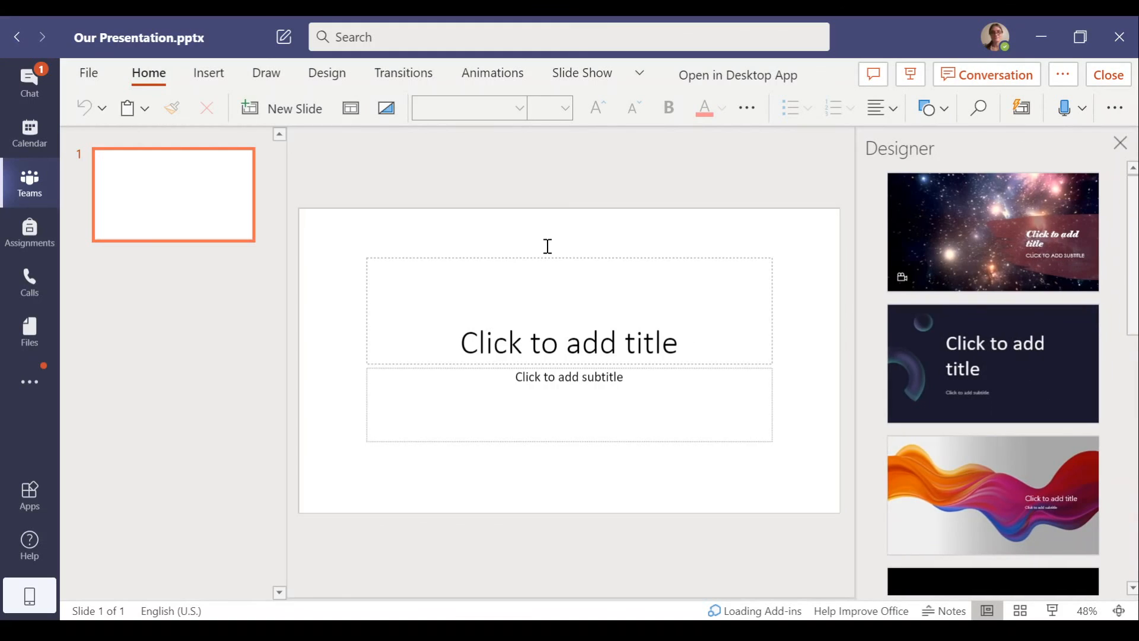
{"action": "left_click", "coordinate": [447, 338]}
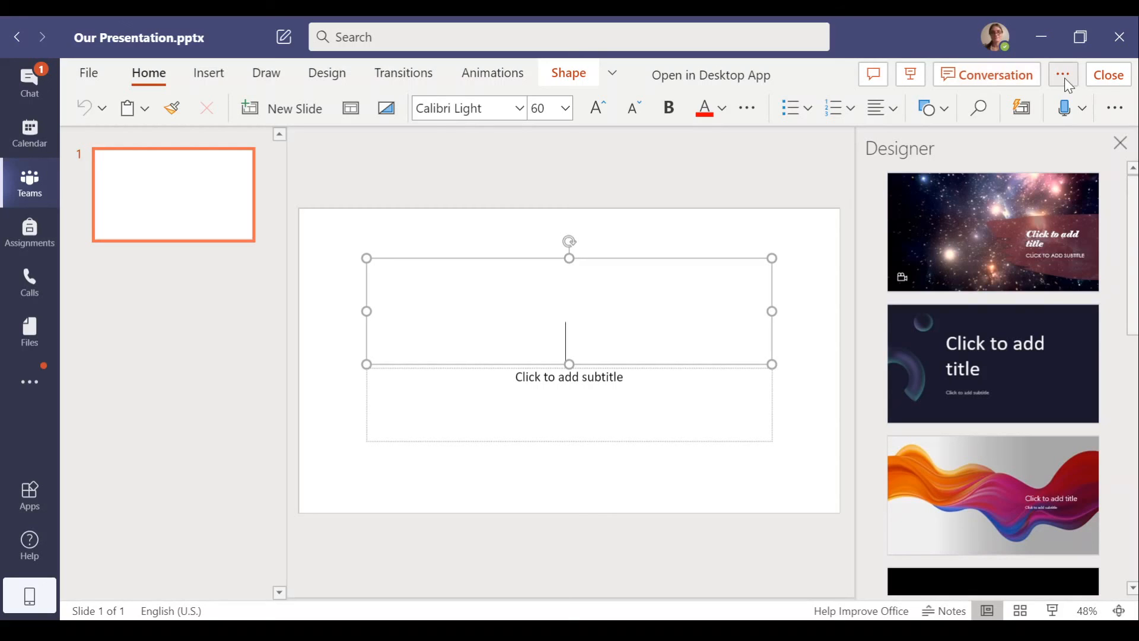
{"action": "left_click", "coordinate": [1105, 80]}
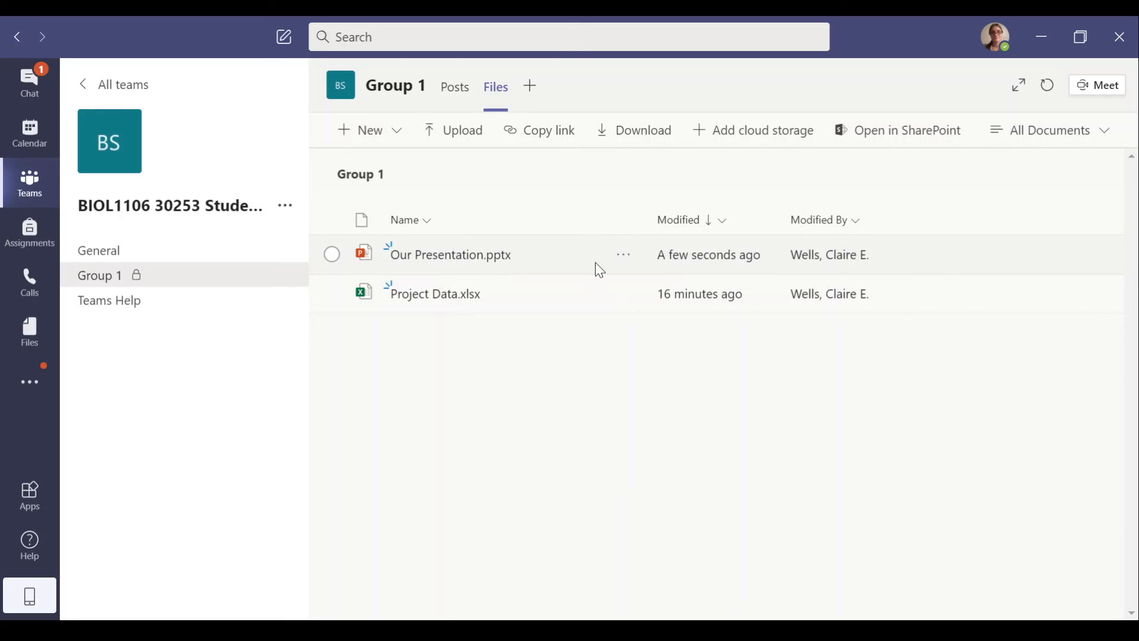
{"action": "left_click", "coordinate": [621, 267]}
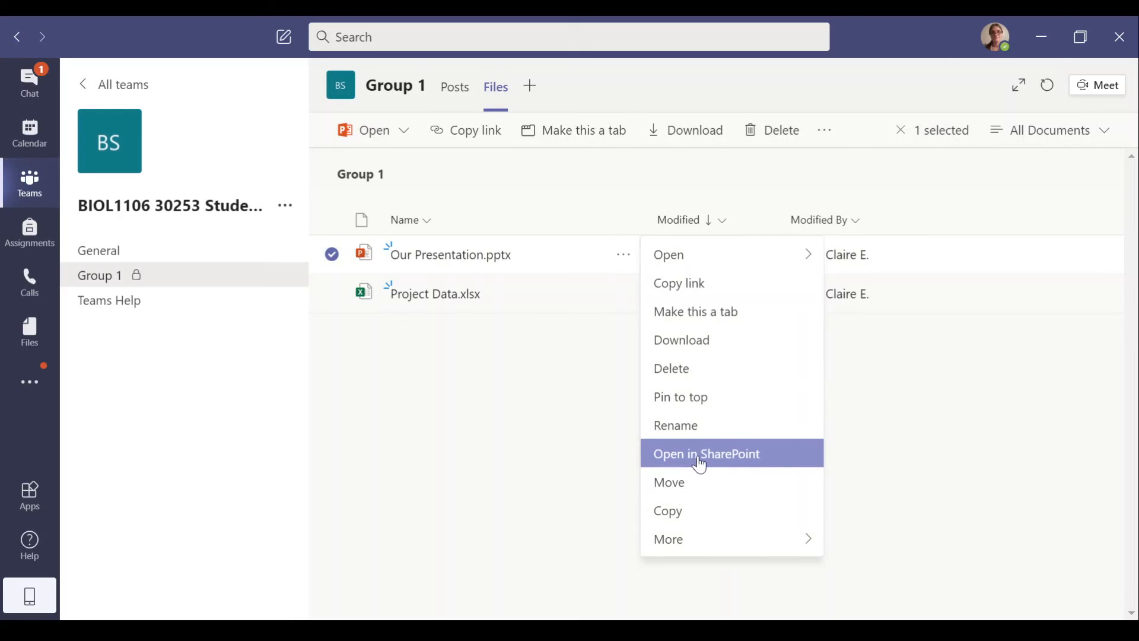
{"action": "left_click", "coordinate": [579, 437]}
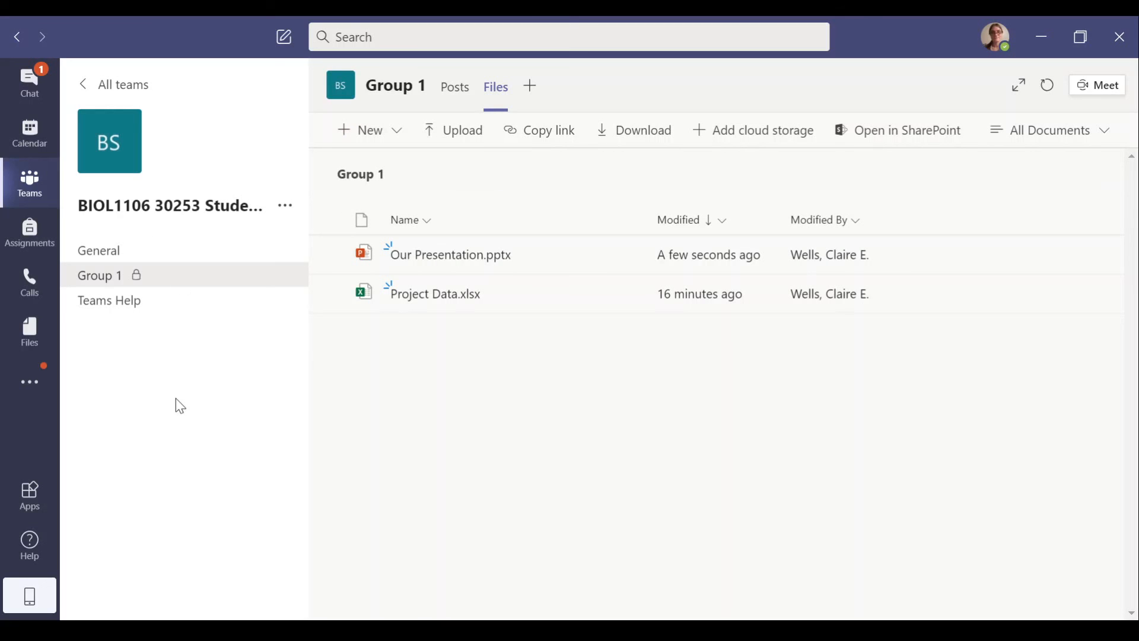
- Create a channel named "Group 2" in the BIOL1106 30253 team with Private access, limited to a specific group of people
{"action": "left_click", "coordinate": [286, 213]}
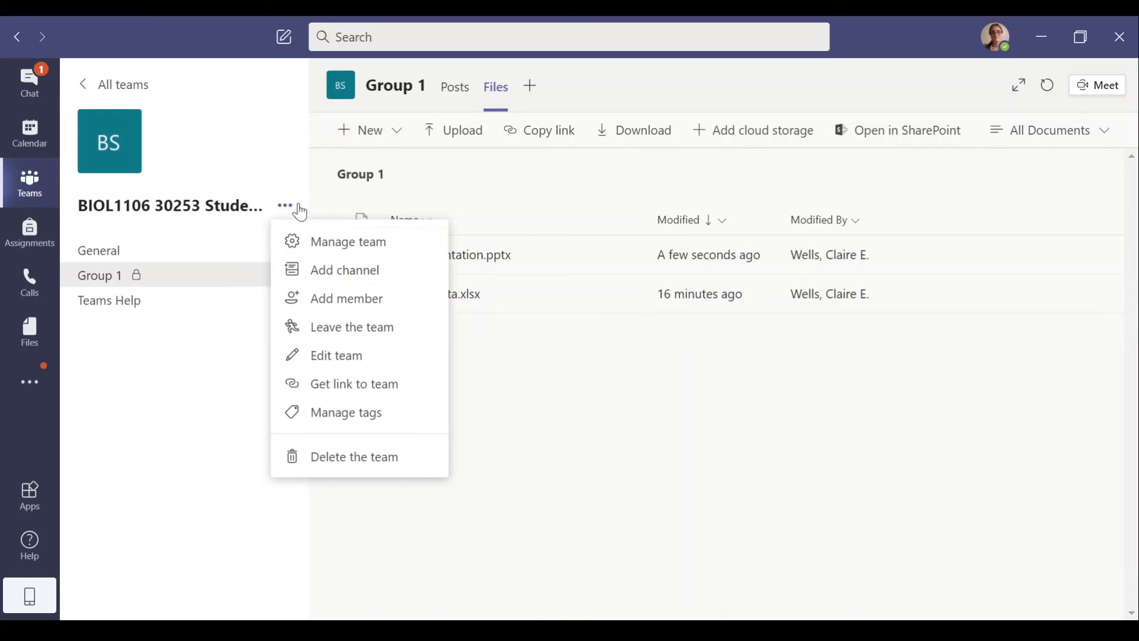
{"action": "left_click", "coordinate": [330, 270]}
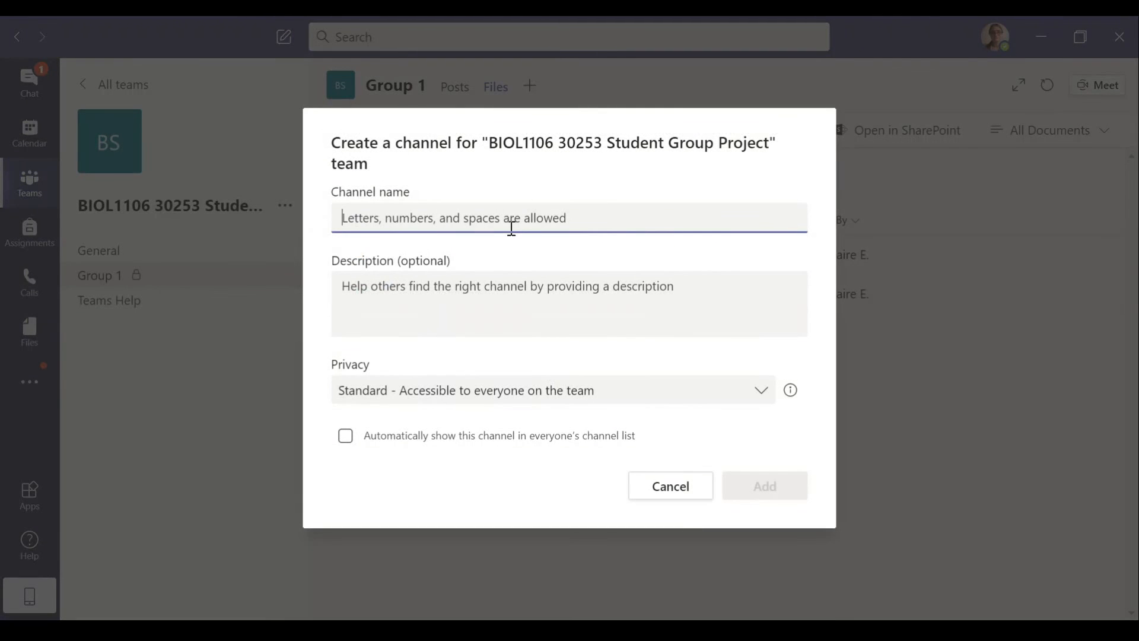
{"action": "left_click", "coordinate": [504, 215]}
{"action": "type", "text": "Group 2"}
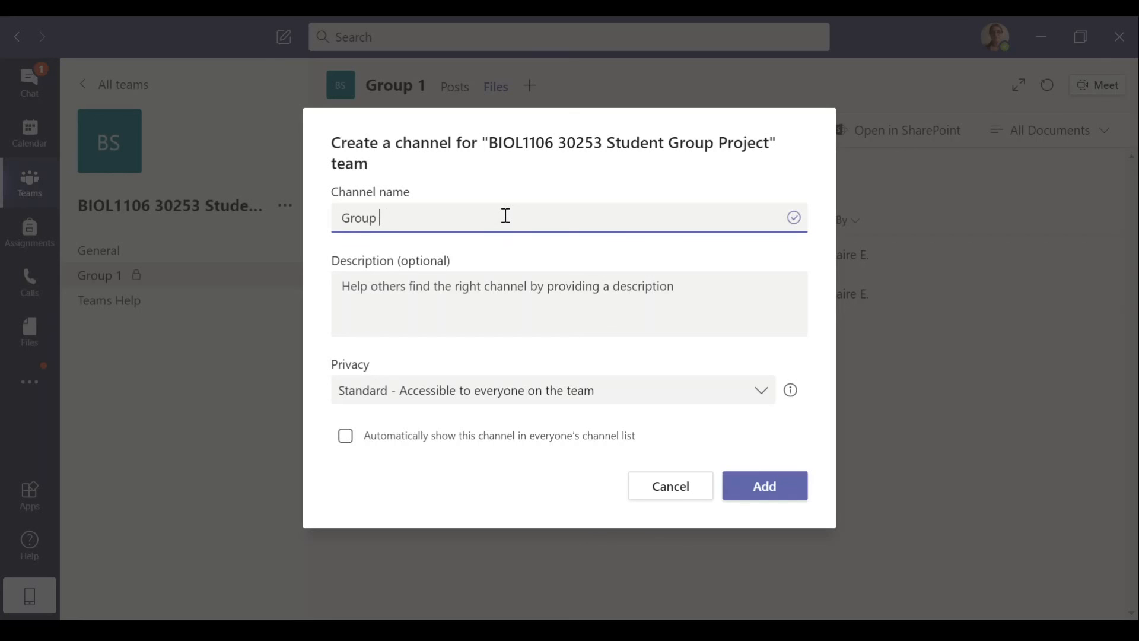
{"action": "left_click", "coordinate": [429, 392]}
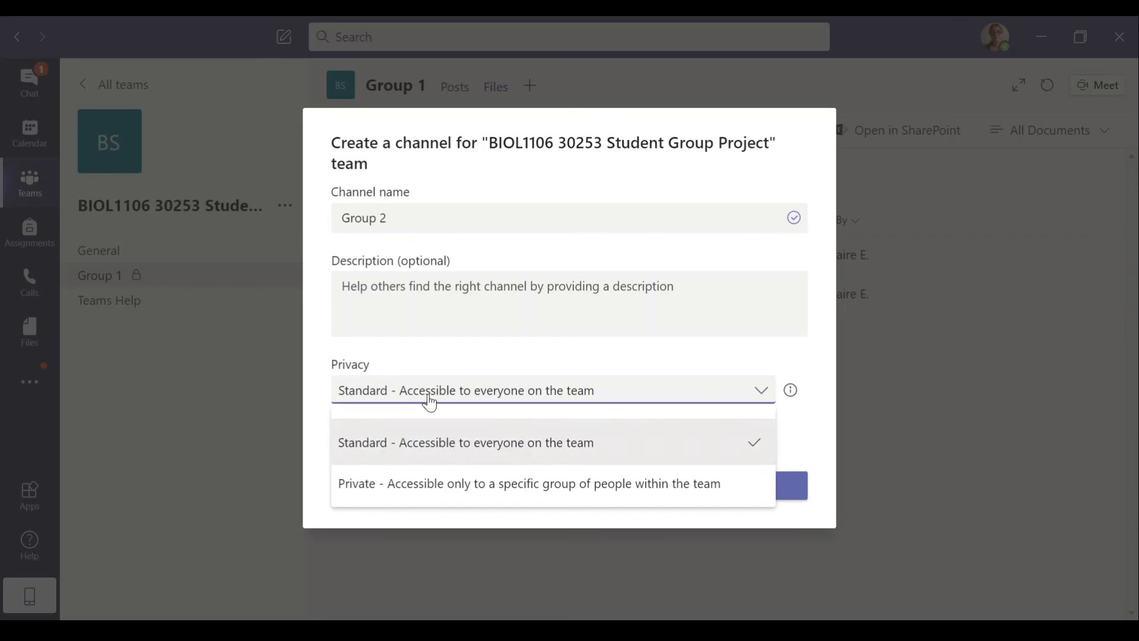
{"action": "left_click", "coordinate": [377, 482]}
{"action": "left_click", "coordinate": [740, 500]}
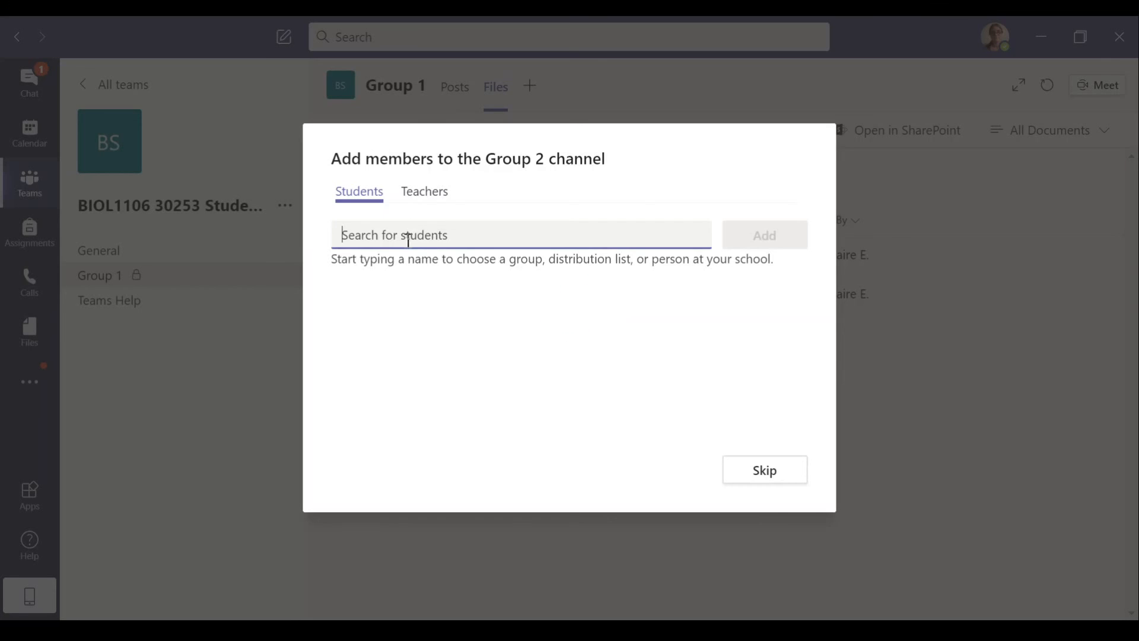
- Add three biology instructors from the team as student members of the Group 2 channel, one at a time
{"action": "type", "text": "nao"}
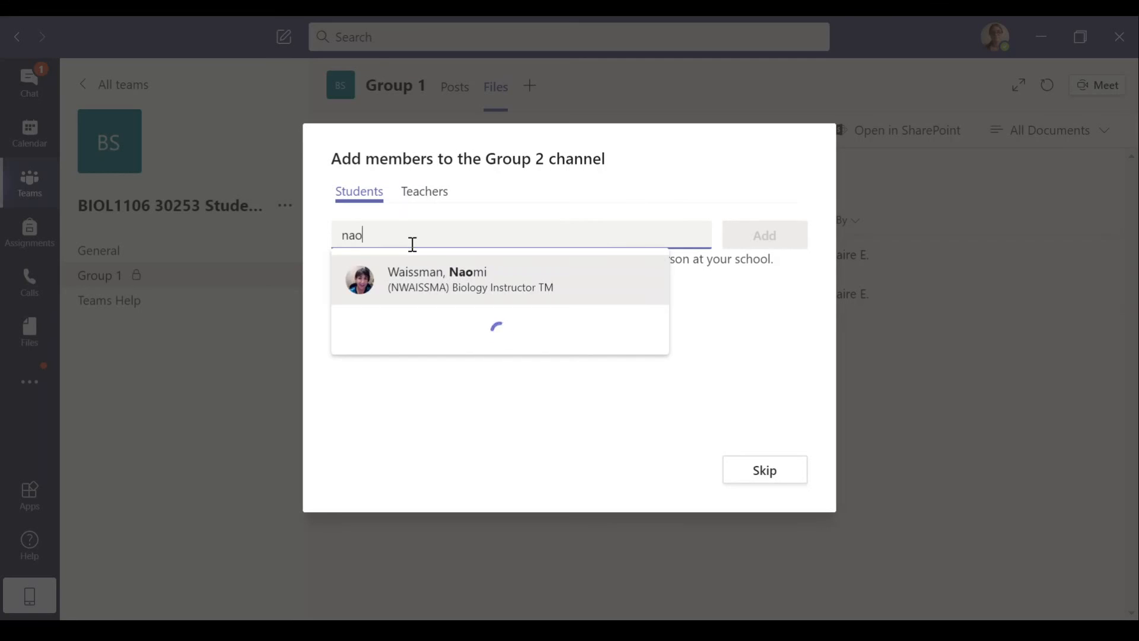
{"action": "left_click", "coordinate": [435, 284]}
{"action": "left_click", "coordinate": [741, 250]}
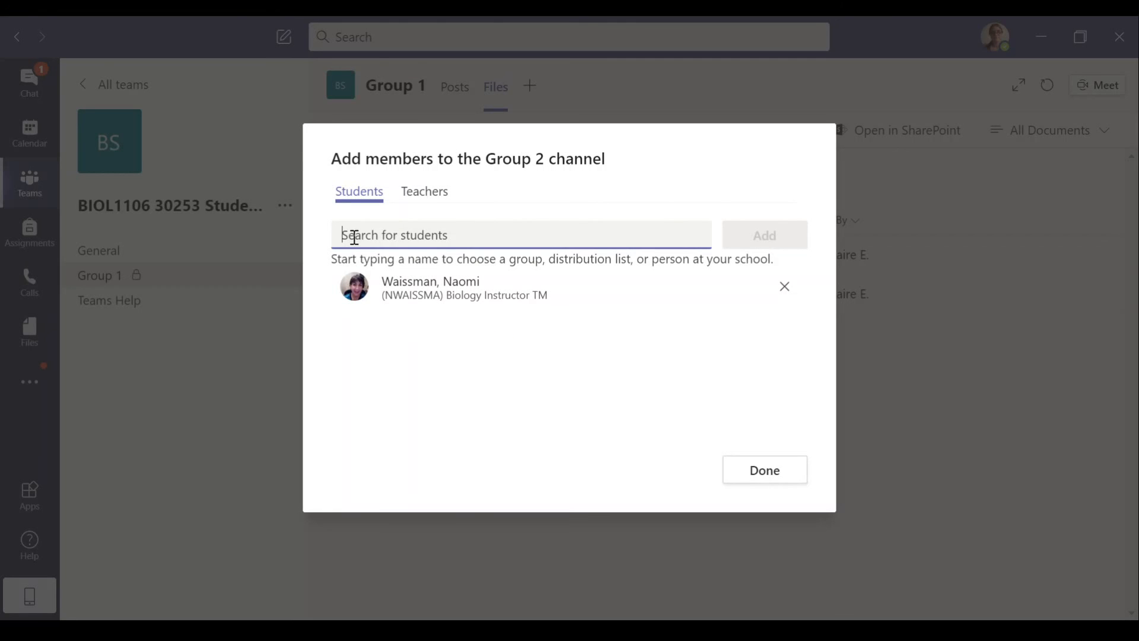
{"action": "type", "text": "ro"}
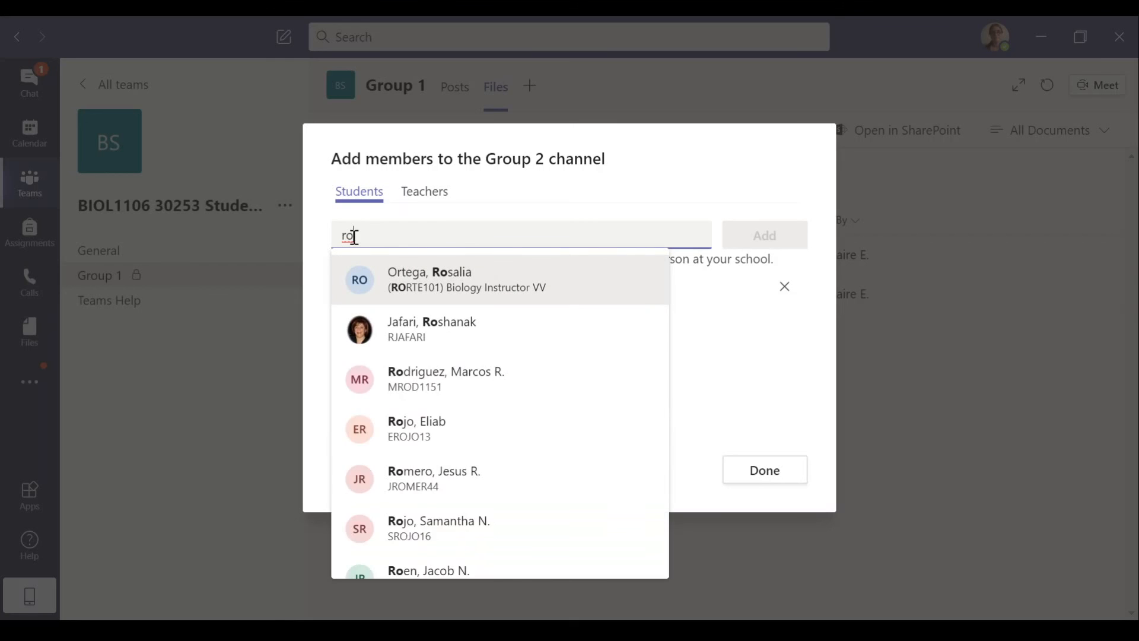
{"action": "key", "text": "BackSpace"}
{"action": "key", "text": "BackSpace"}
{"action": "type", "text": "re"}
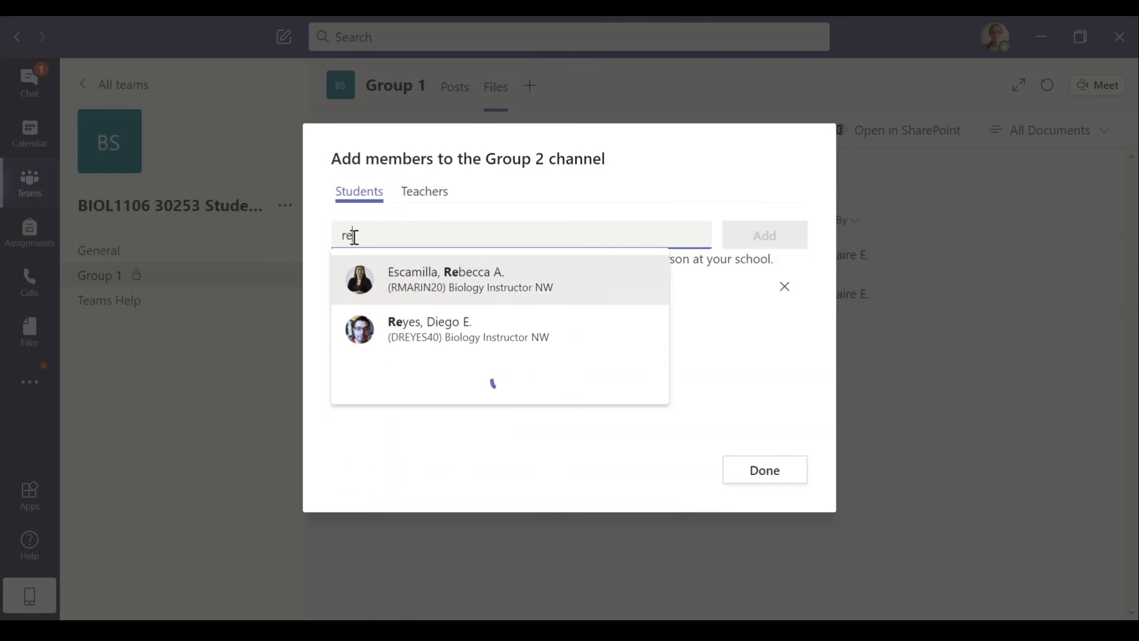
{"action": "key", "text": "Return"}
{"action": "left_click", "coordinate": [732, 239]}
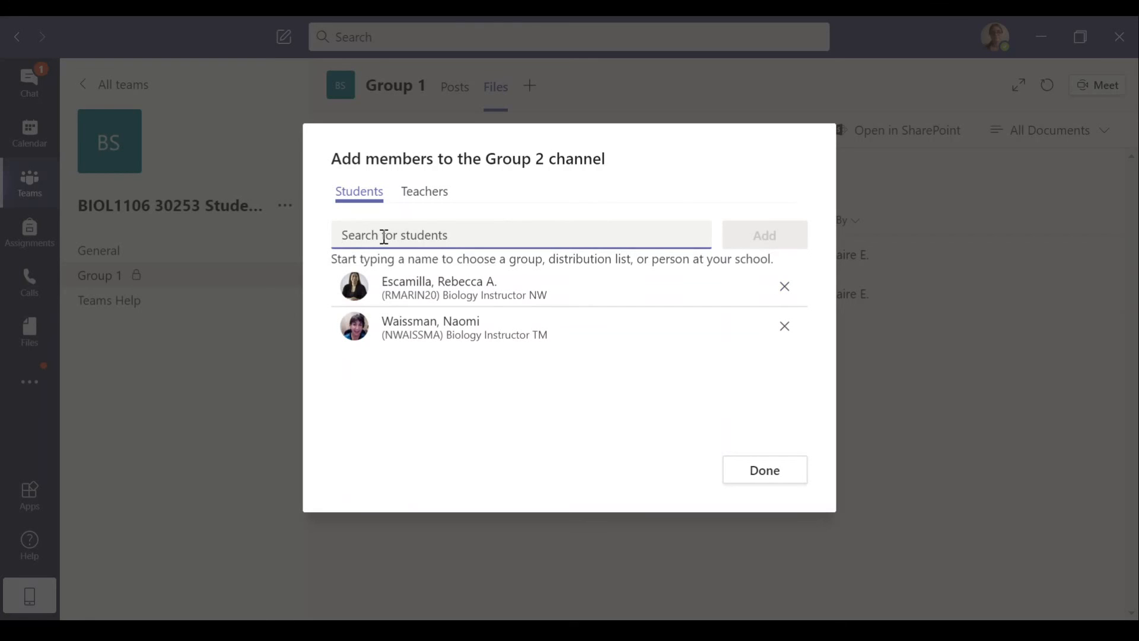
{"action": "type", "text": "jo"}
{"action": "left_click", "coordinate": [432, 284]}
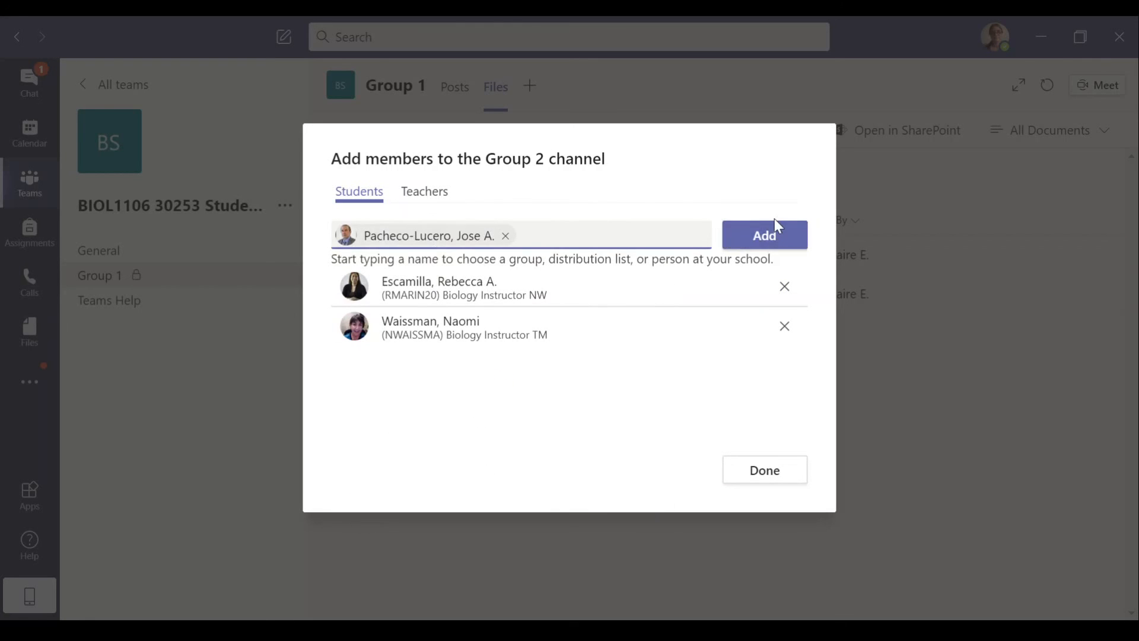
{"action": "left_click", "coordinate": [736, 243]}
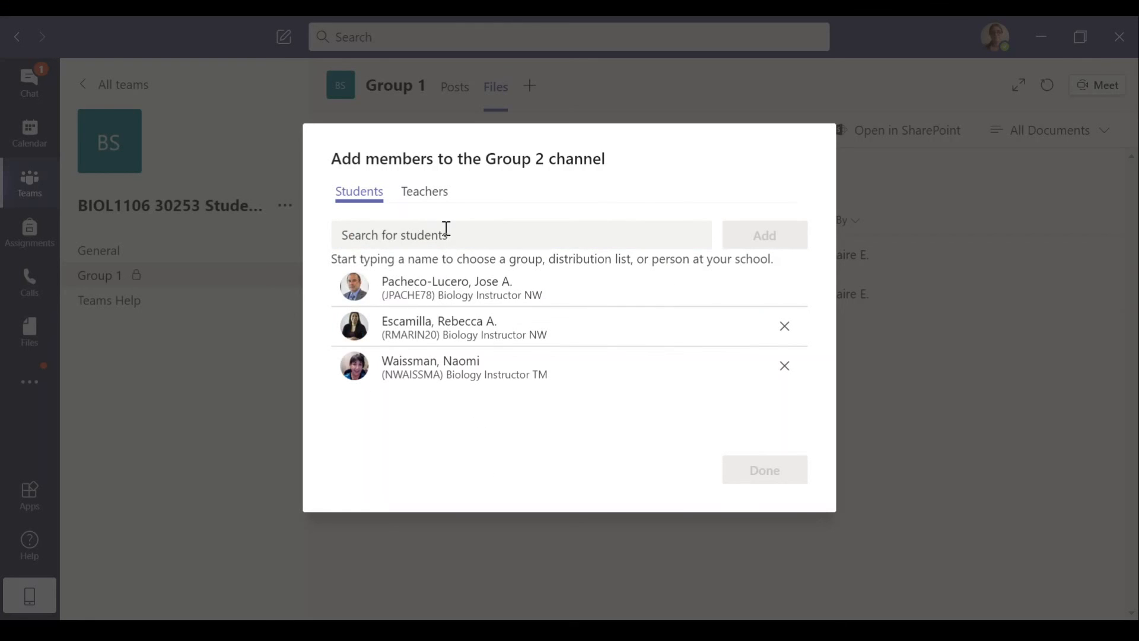
- Add a fourth biology instructor as a student member of the Group 2 channel, finish adding members, and open the channel's files
{"action": "left_click", "coordinate": [386, 233]}
{"action": "type", "text": "x"}
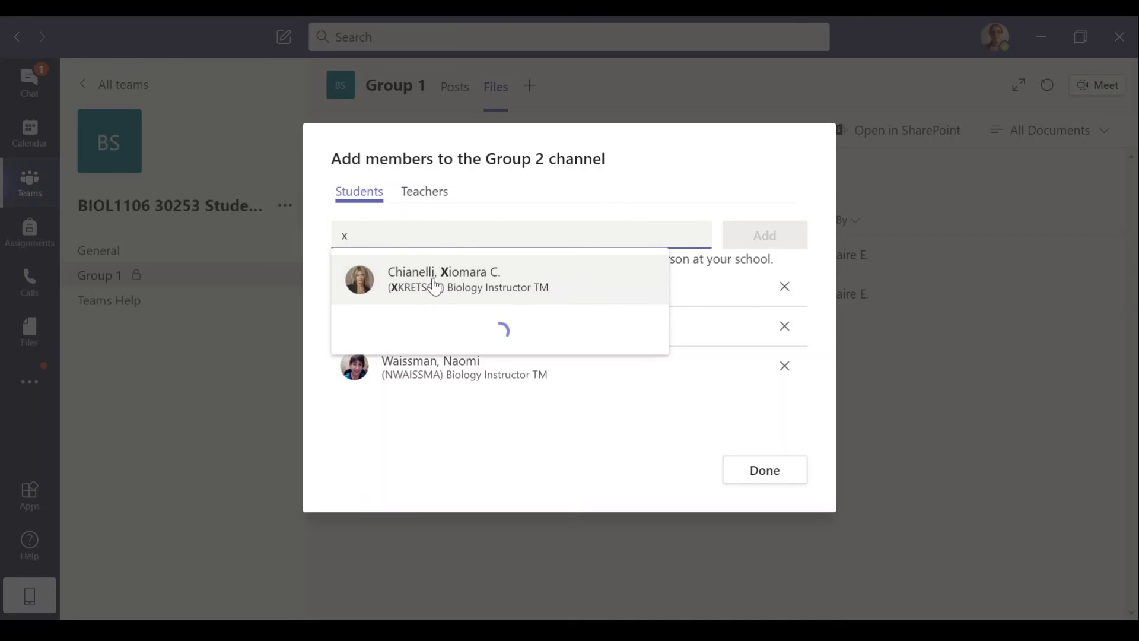
{"action": "left_click", "coordinate": [434, 286]}
{"action": "left_click", "coordinate": [761, 238]}
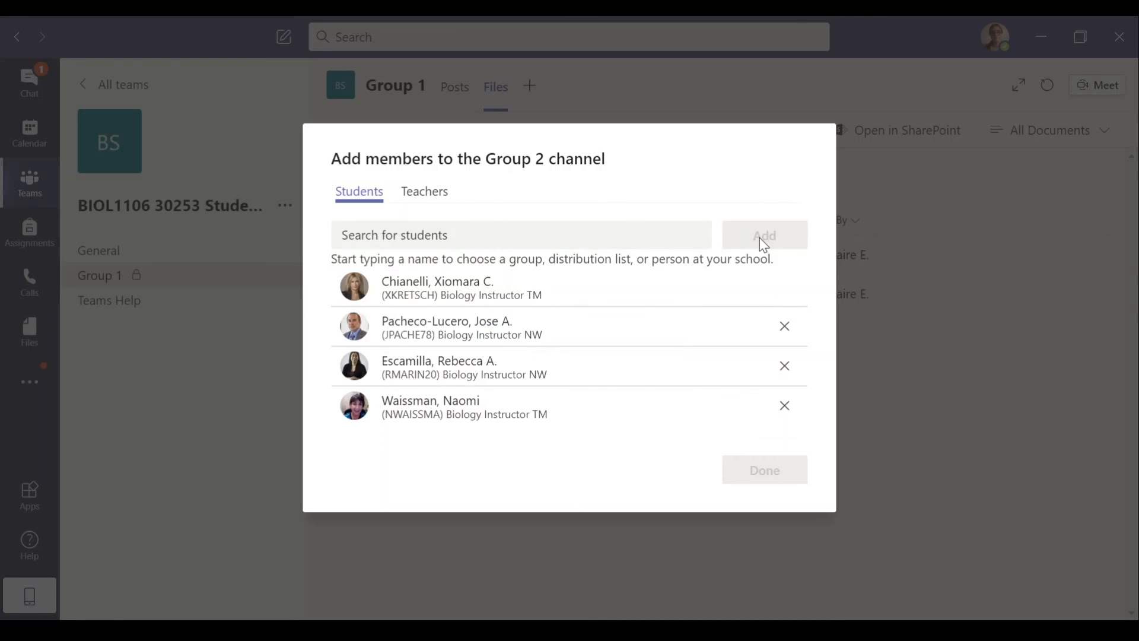
{"action": "left_click", "coordinate": [764, 471]}
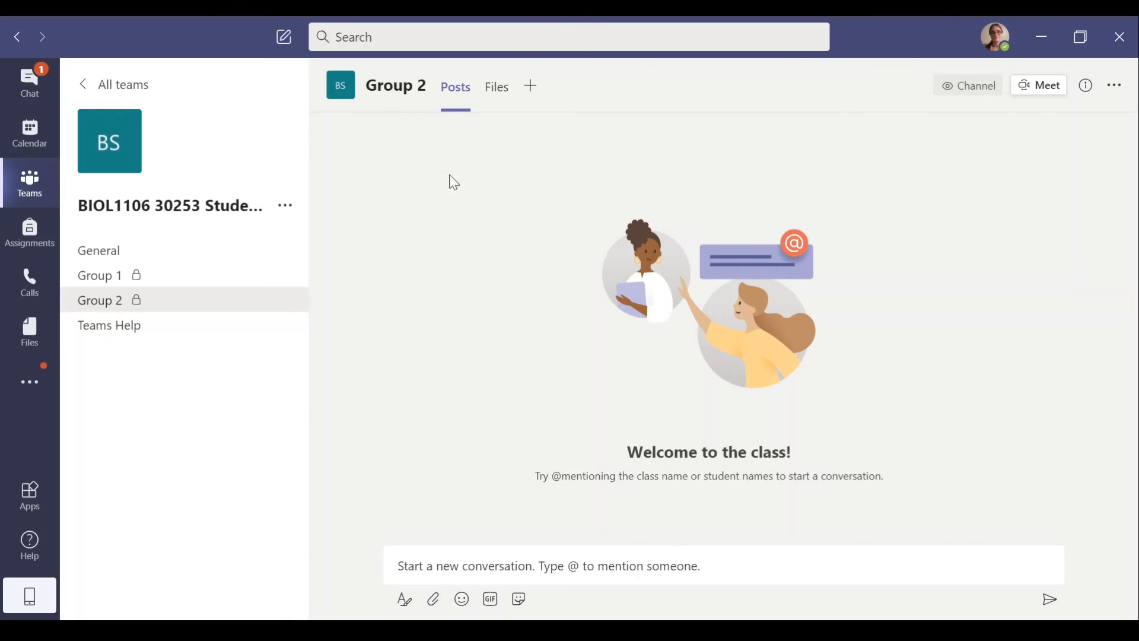
{"action": "left_click", "coordinate": [498, 98]}
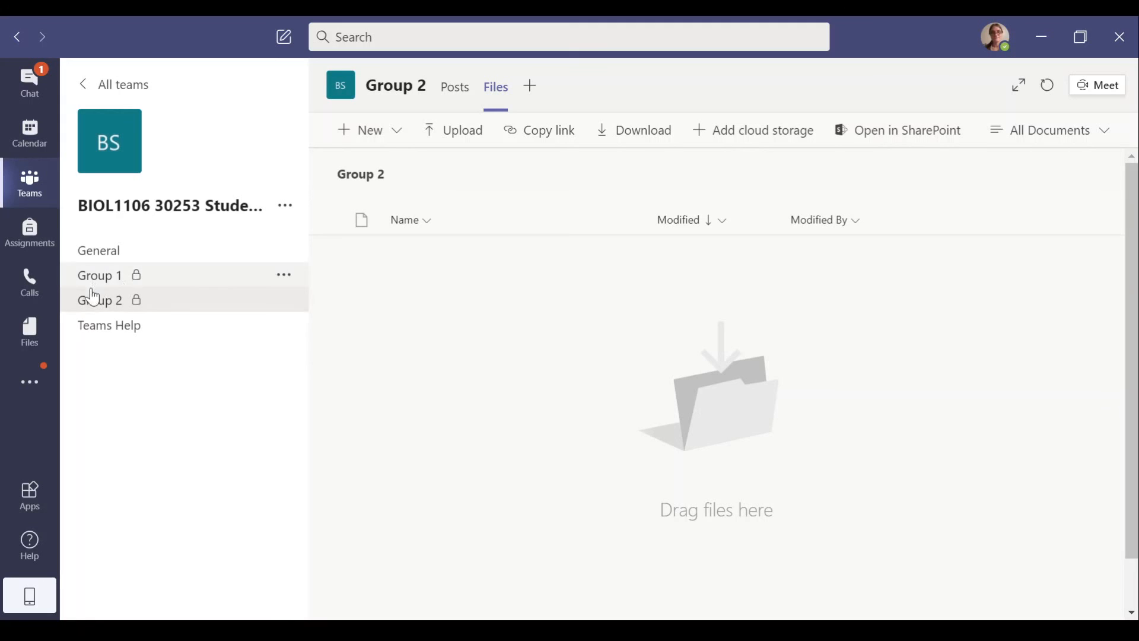
- Rename the Group 1 channel to "Tejanos FTW" and save the change
{"action": "left_click", "coordinate": [125, 286]}
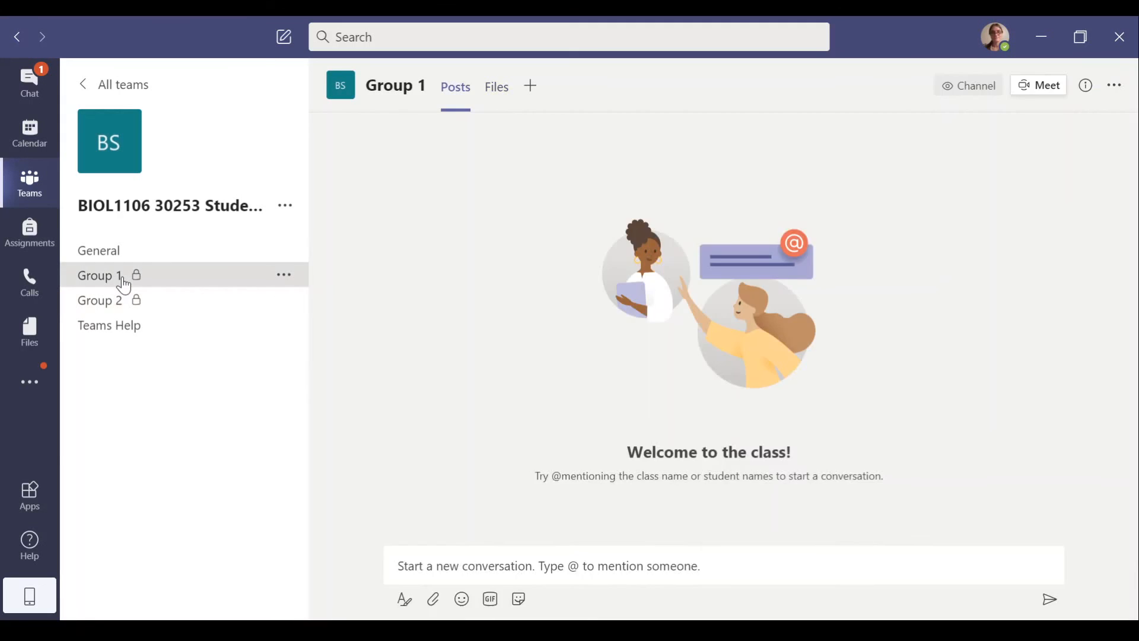
{"action": "left_click", "coordinate": [283, 286]}
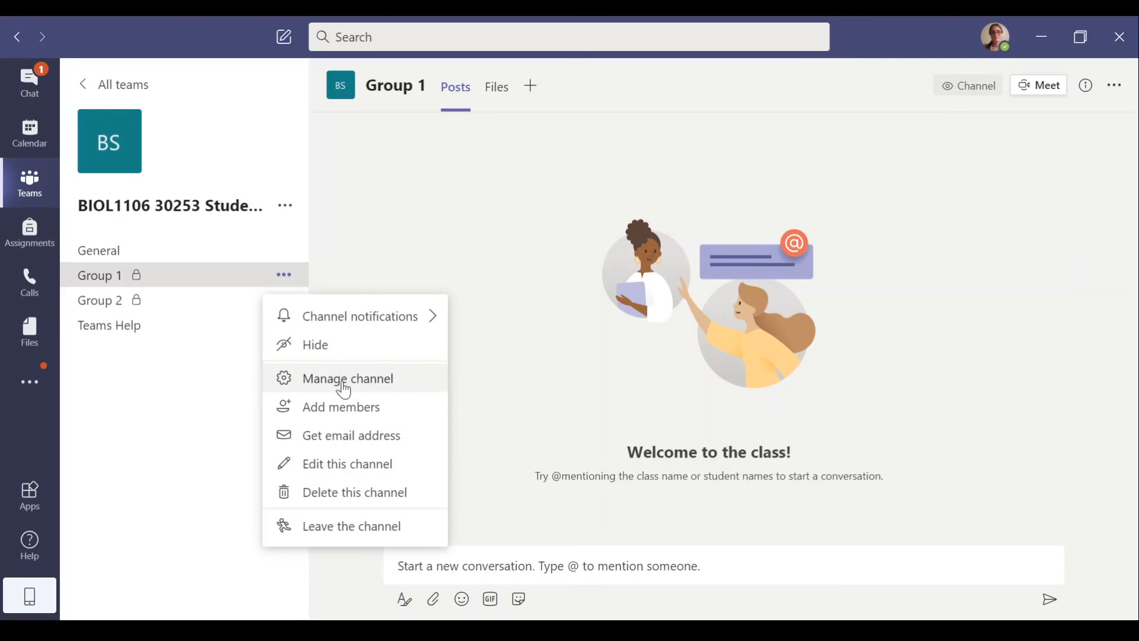
{"action": "left_click", "coordinate": [327, 466]}
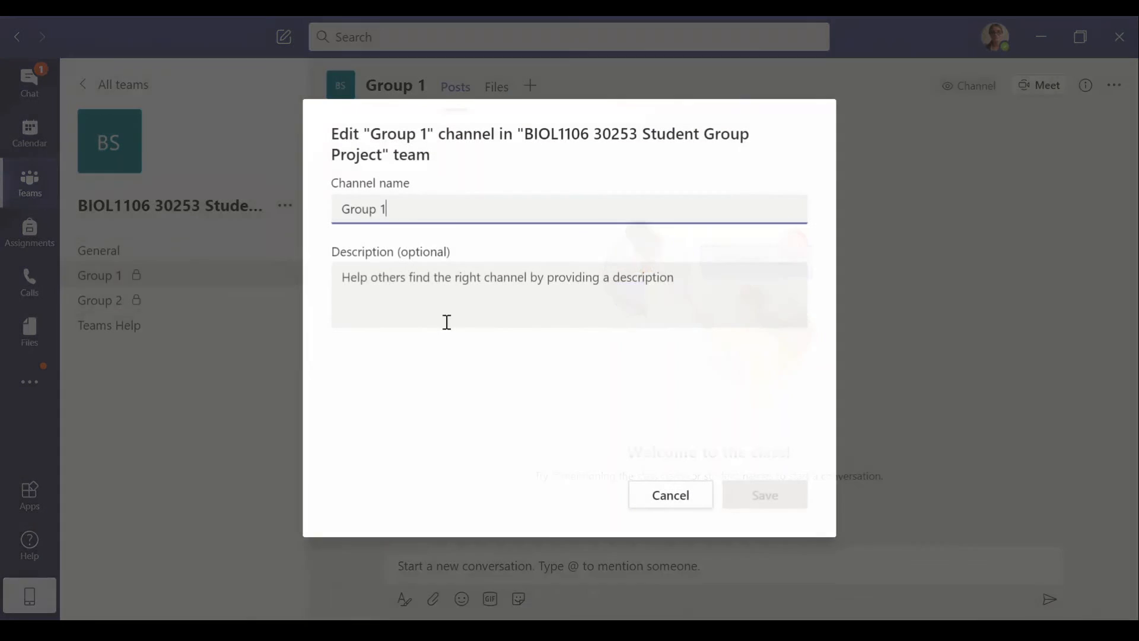
{"action": "triple_click", "coordinate": [437, 214]}
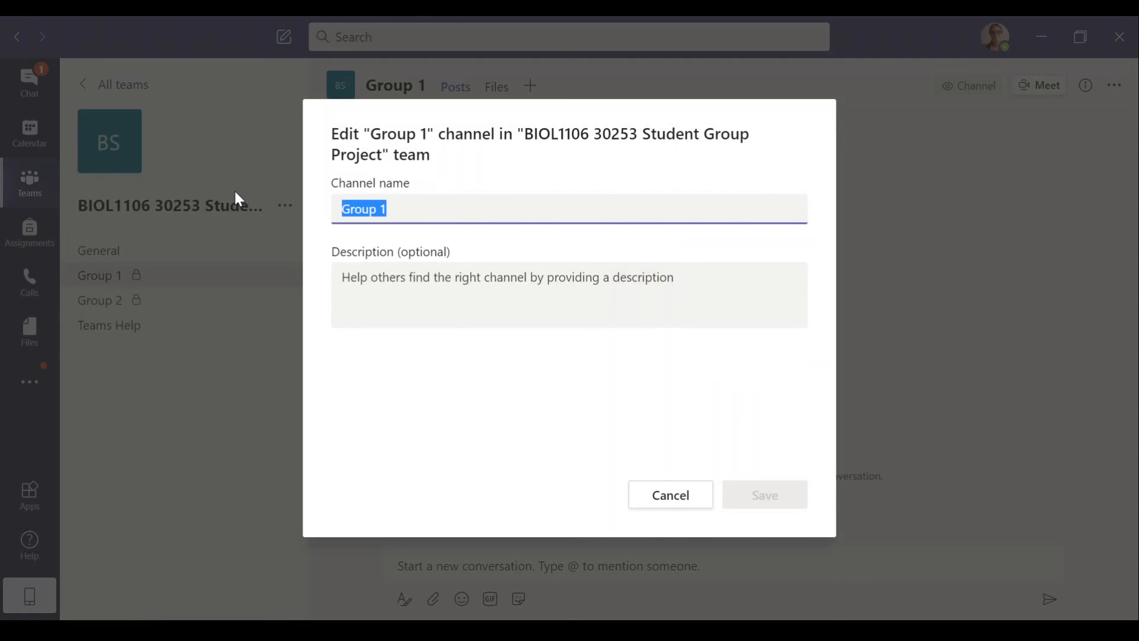
{"action": "type", "text": "Tejanos FTW"}
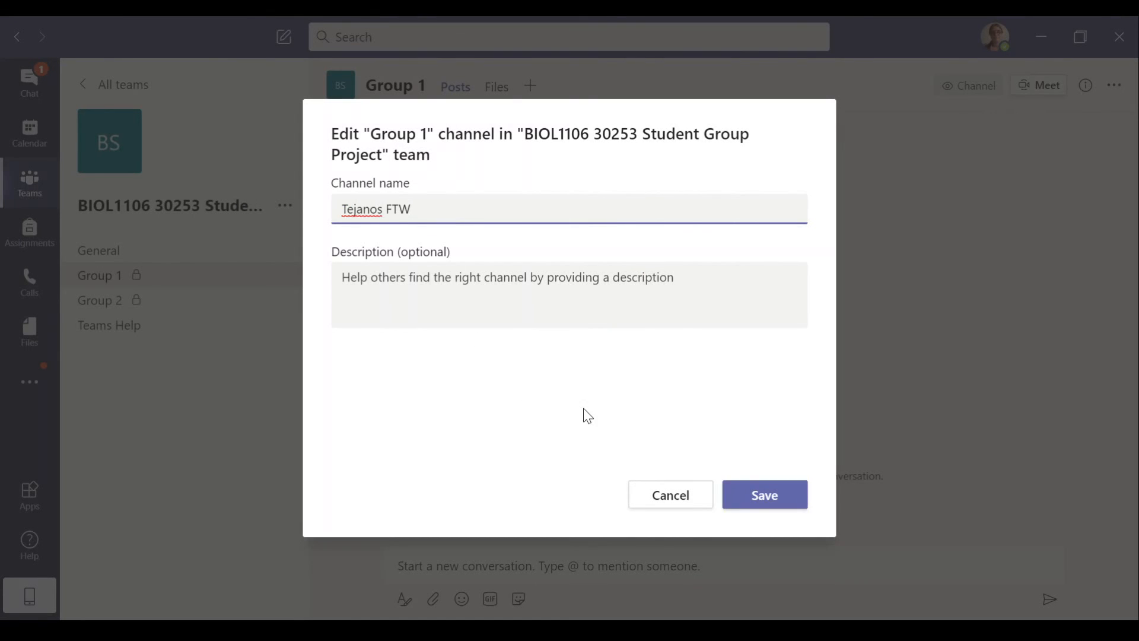
{"action": "left_click", "coordinate": [778, 503]}
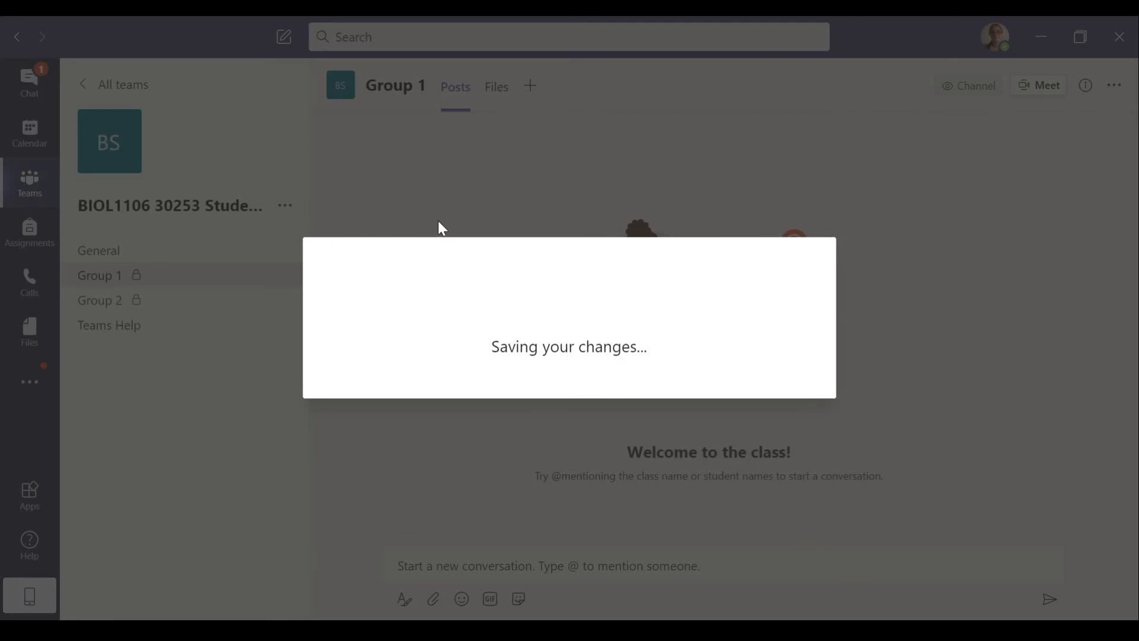